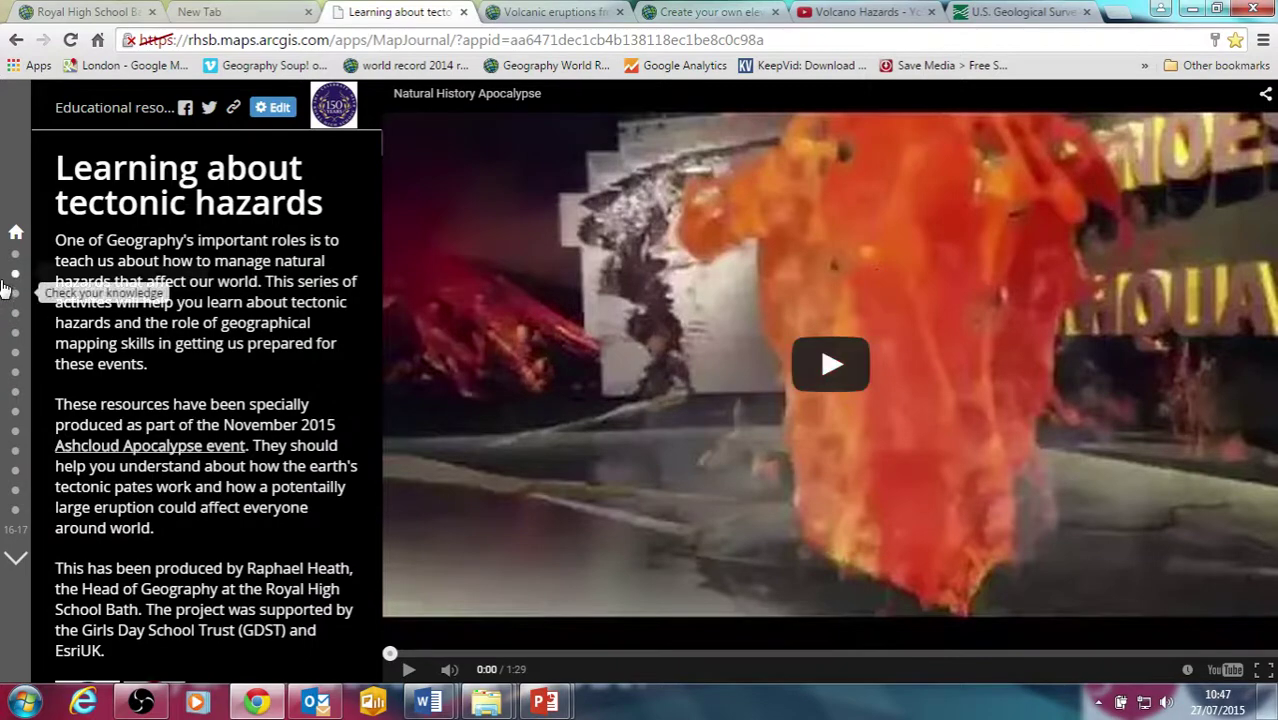
# Open the Investigating tectonic hazards section and view volcano patterns around the Pacific on the live earthquakes map.
pyautogui.click(22, 256)
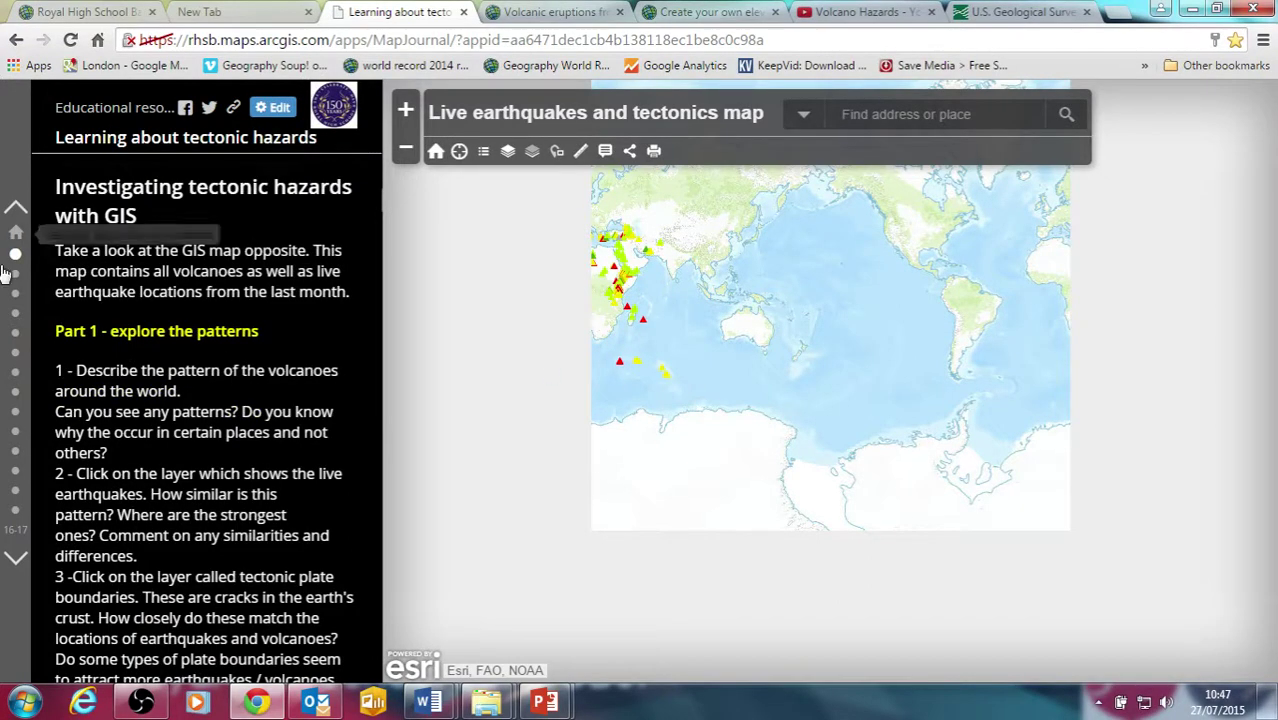
pyautogui.moveTo(716, 428); pyautogui.dragTo(665, 485)
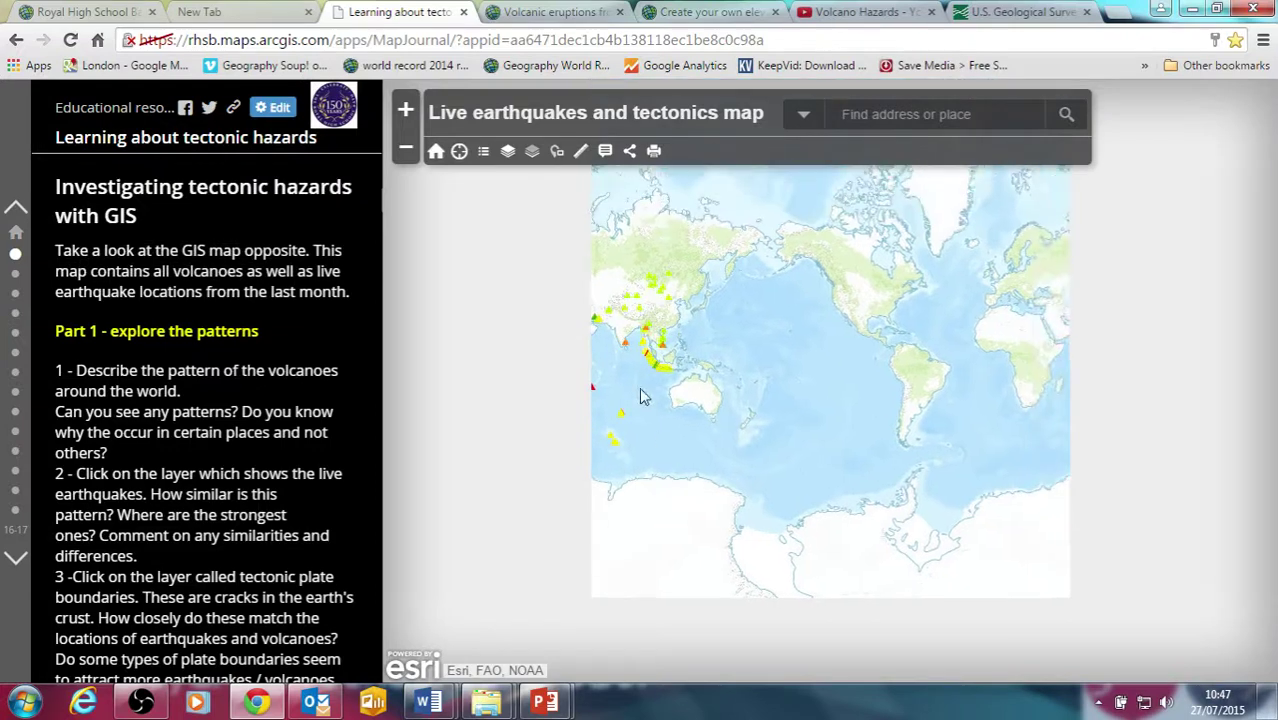
pyautogui.click(407, 112)
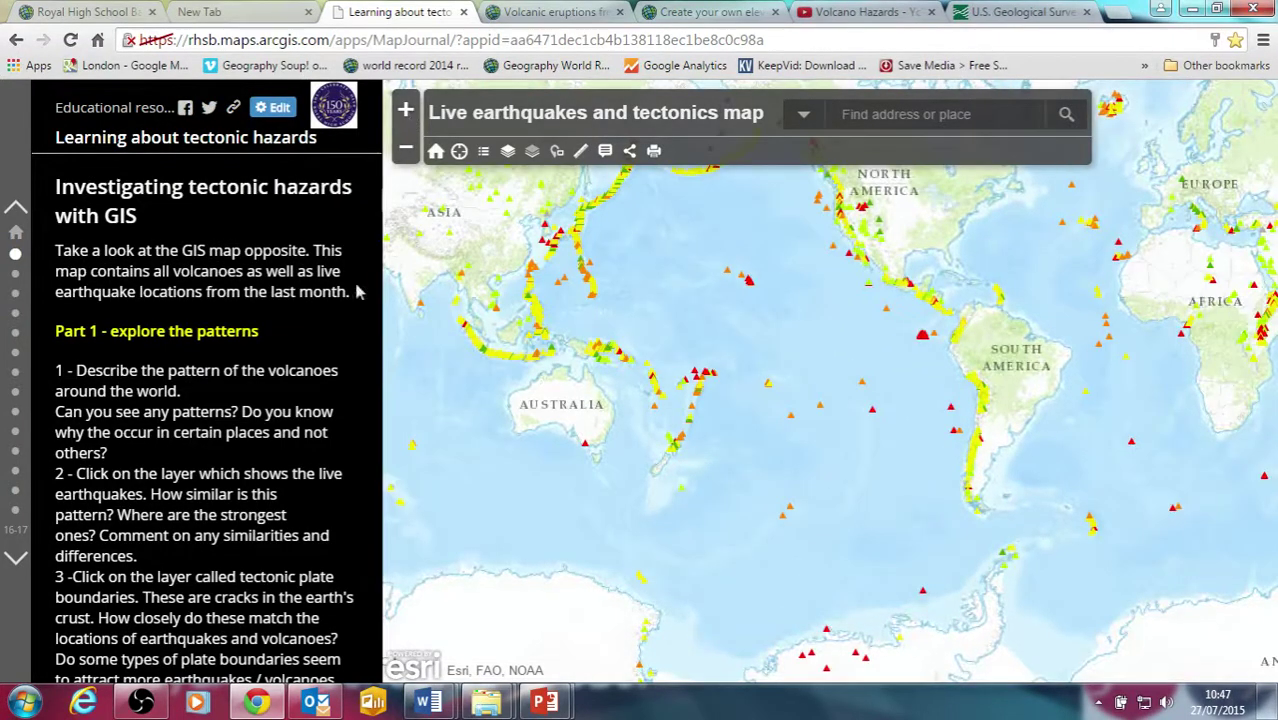
pyautogui.moveTo(722, 314); pyautogui.dragTo(759, 388)
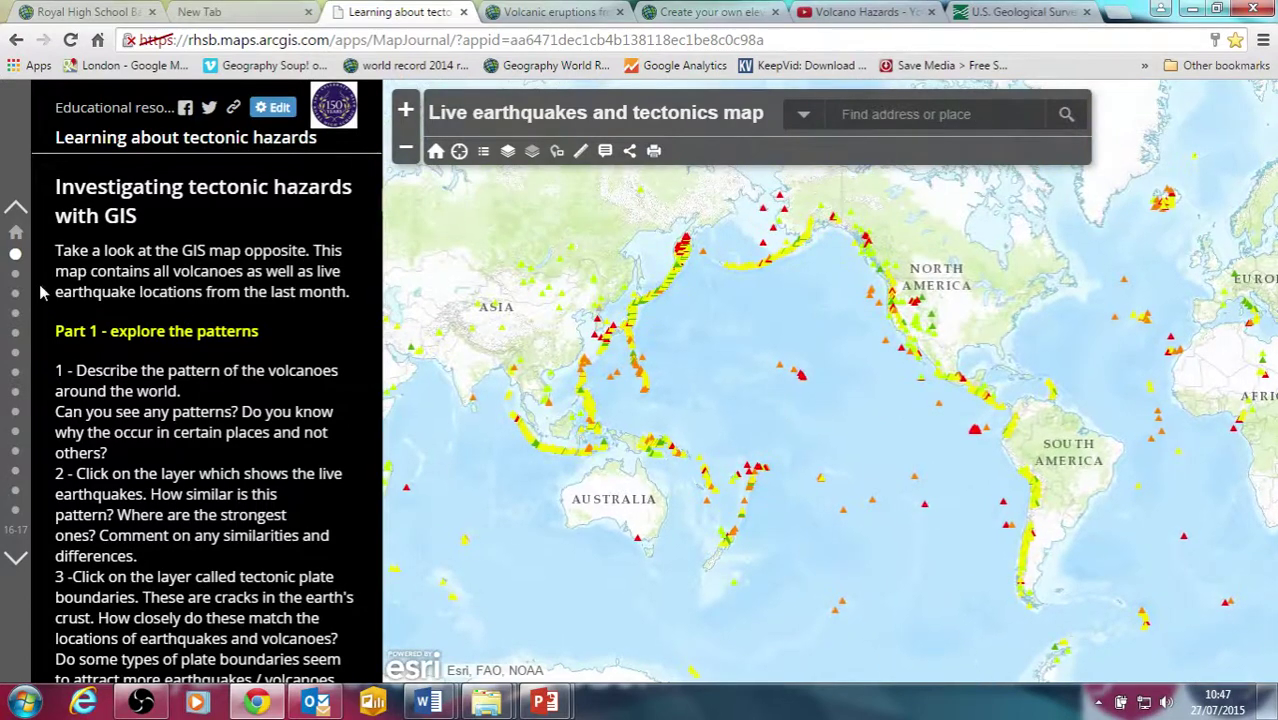
# Open the Understanding plate tectonics section and view the diagram of the Earth's interior.
pyautogui.click(15, 273)
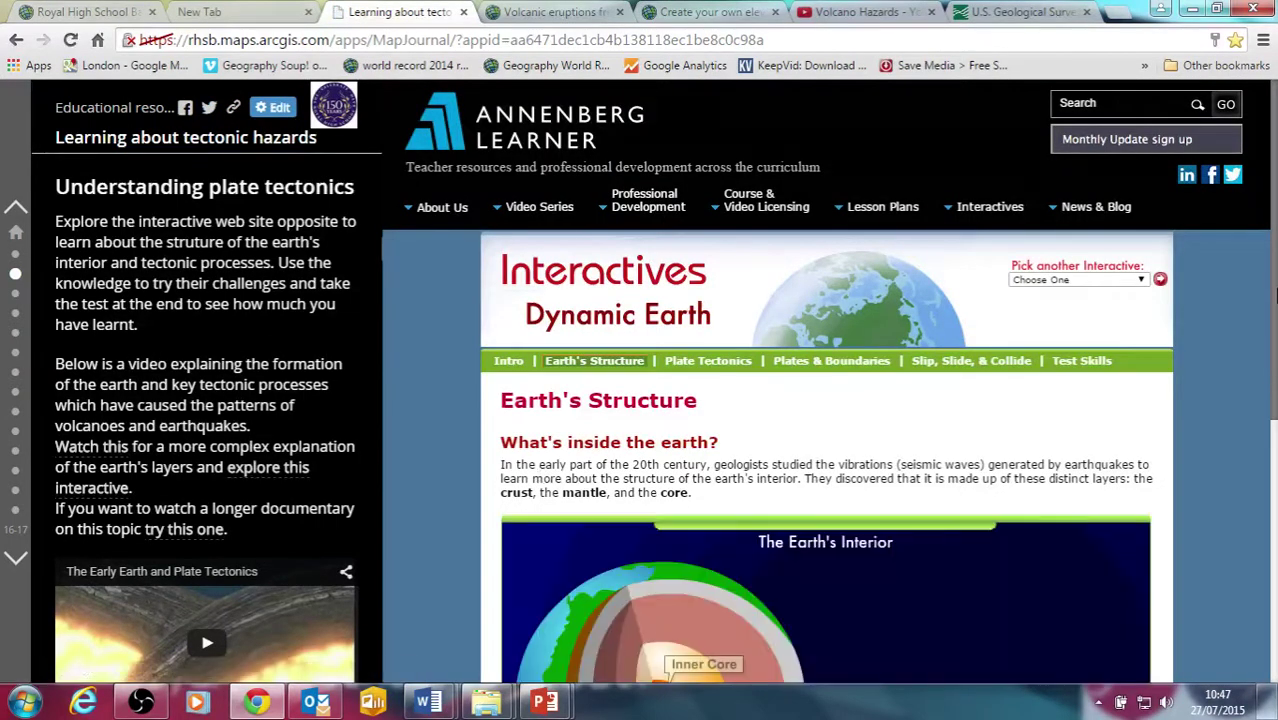
pyautogui.scroll(-3, 1275, 290)
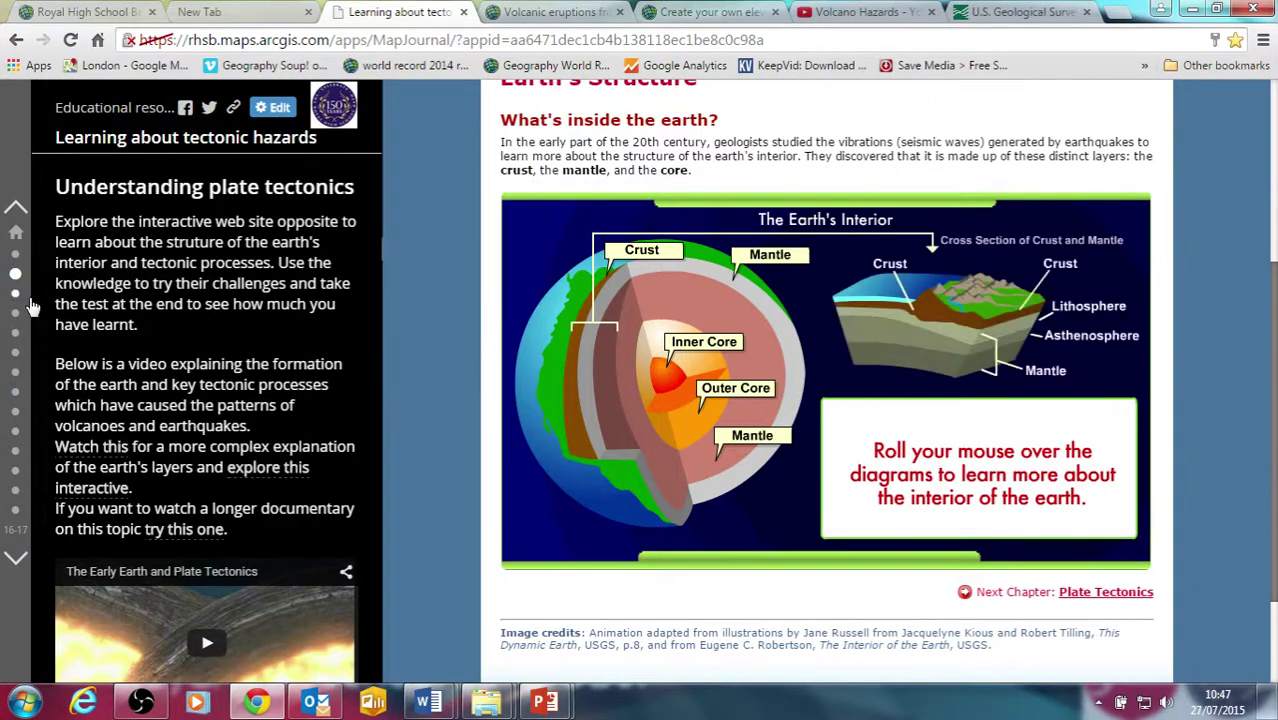
# Browse several tectonic terms flashcards in the Check your knowledge section and return to the journal's home section.
pyautogui.click(17, 296)
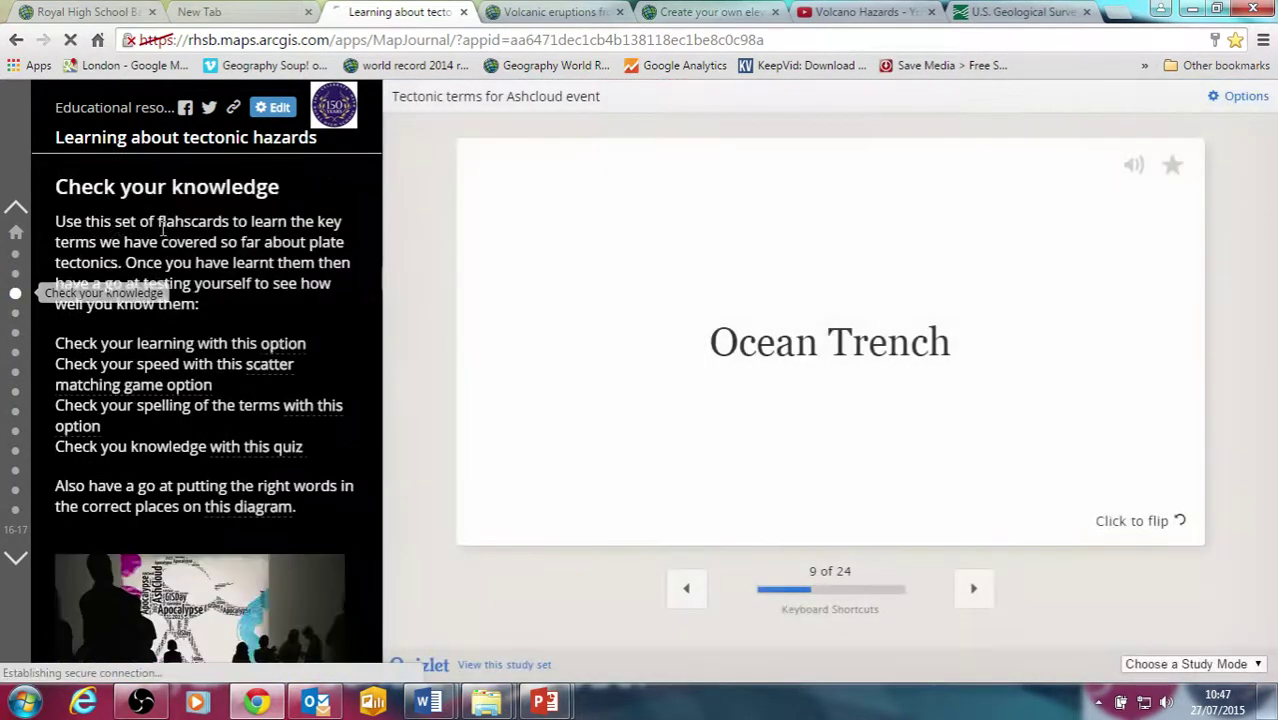
pyautogui.click(973, 591)
pyautogui.click(973, 591)
pyautogui.click(979, 542)
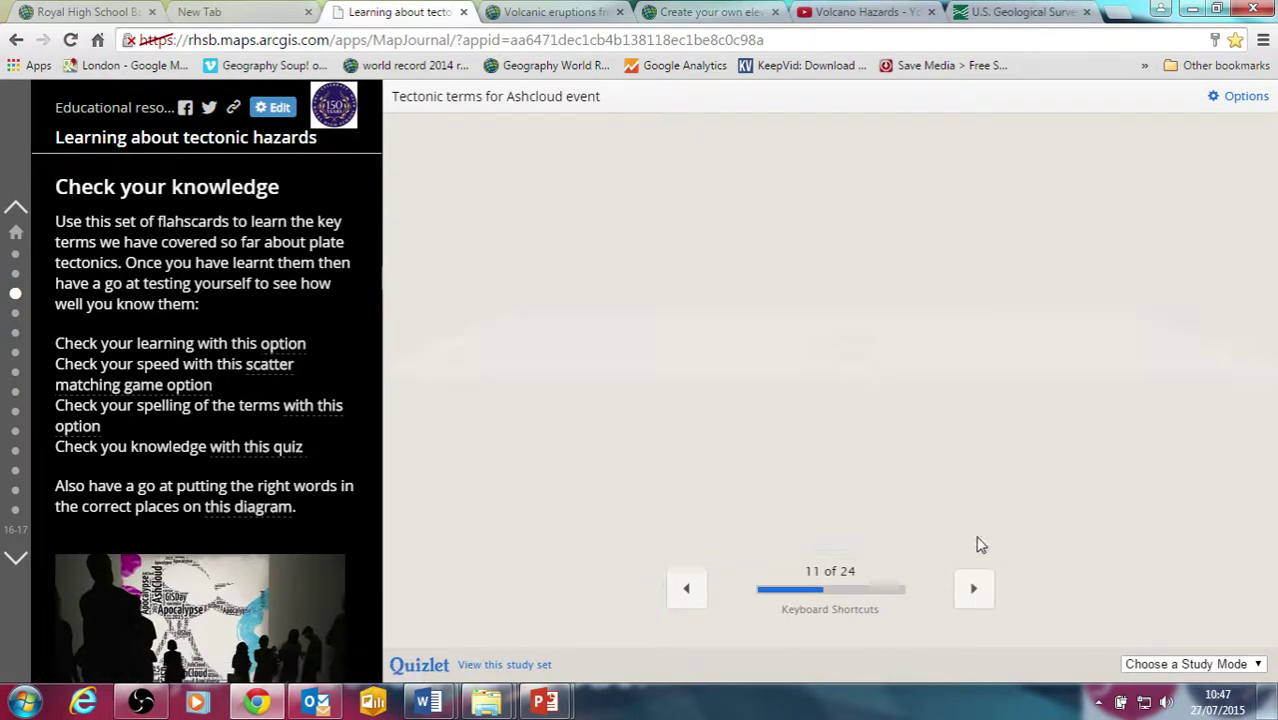
pyautogui.click(979, 541)
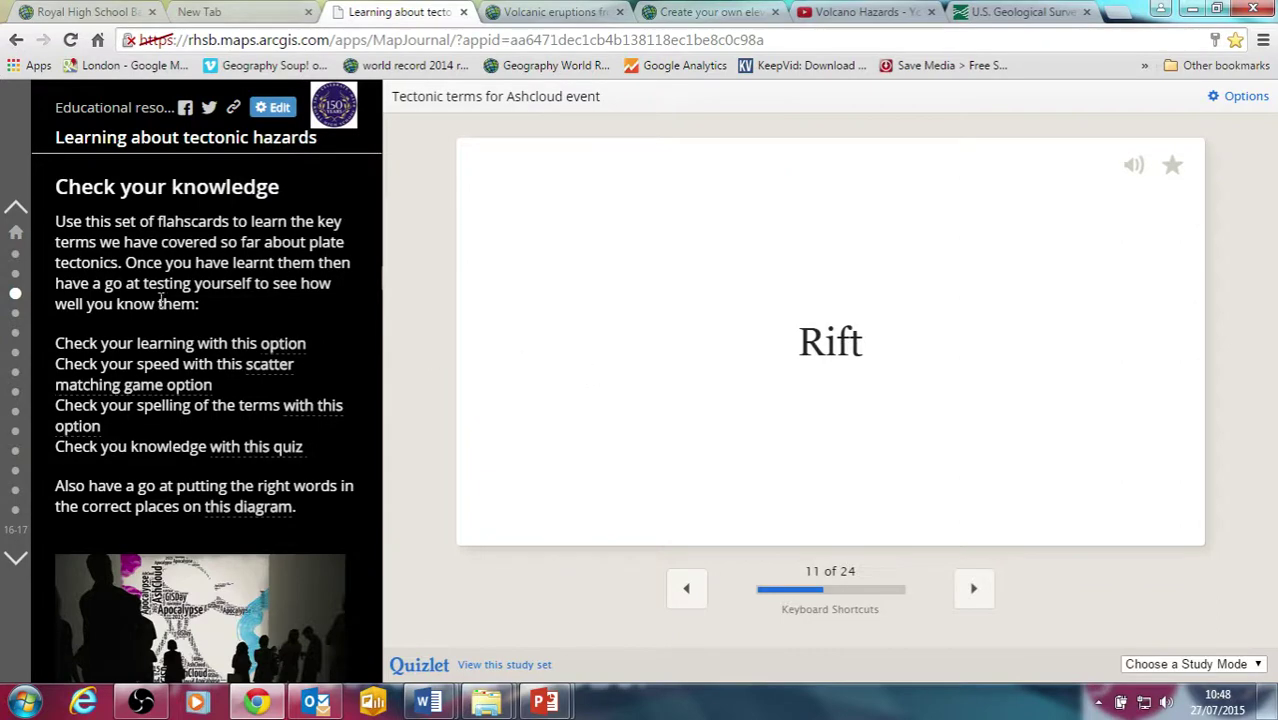
pyautogui.click(16, 240)
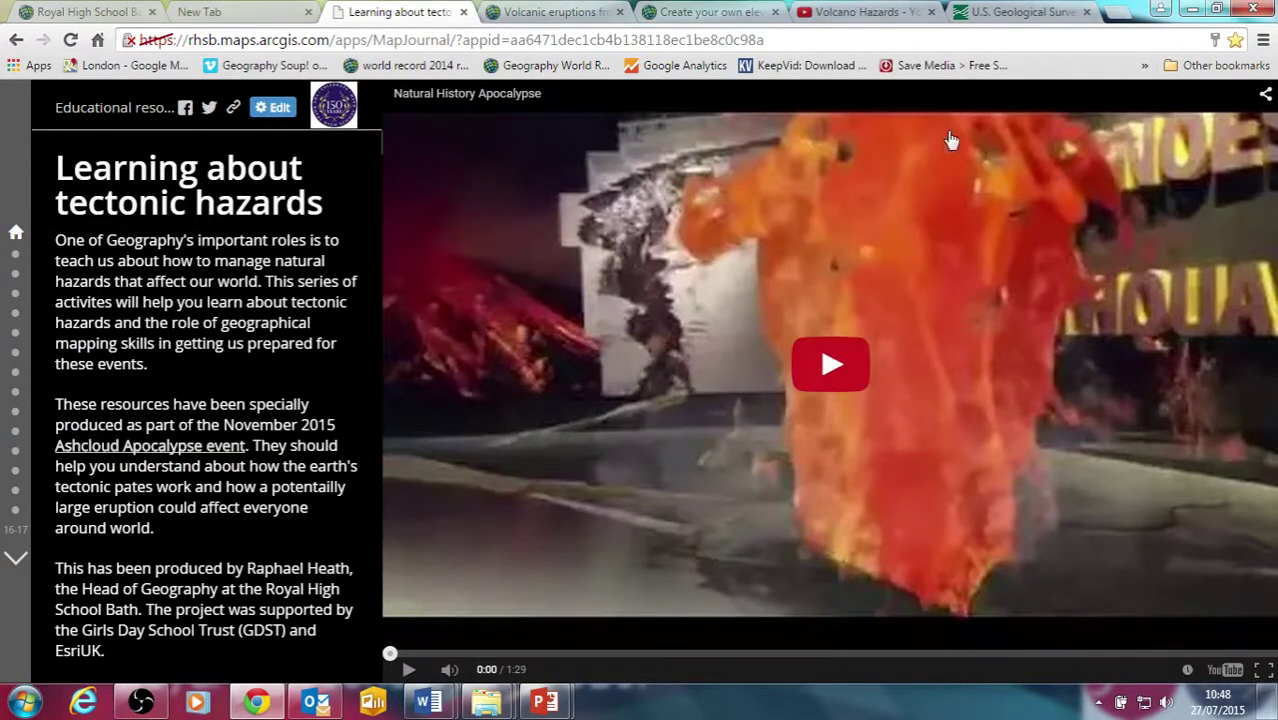
# Start creating a web app from the sharing options of the Volcanic eruptions from last 2000 years map.
pyautogui.click(534, 11)
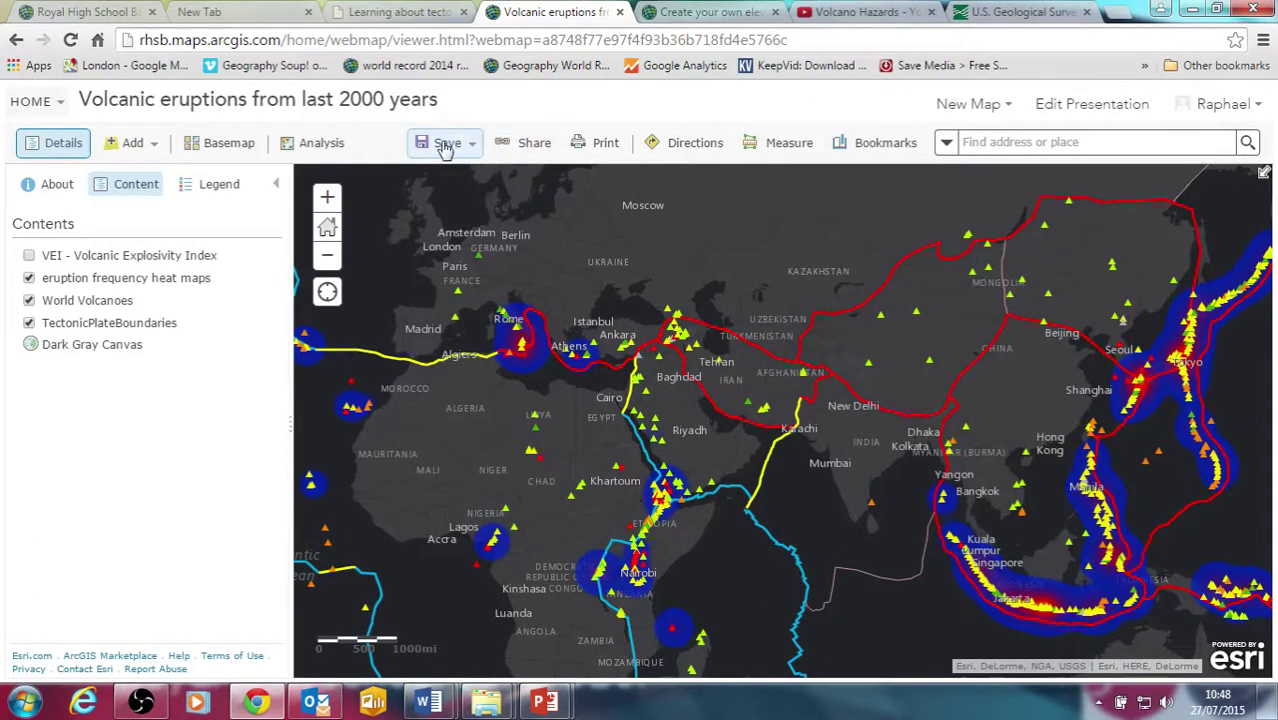
pyautogui.click(534, 146)
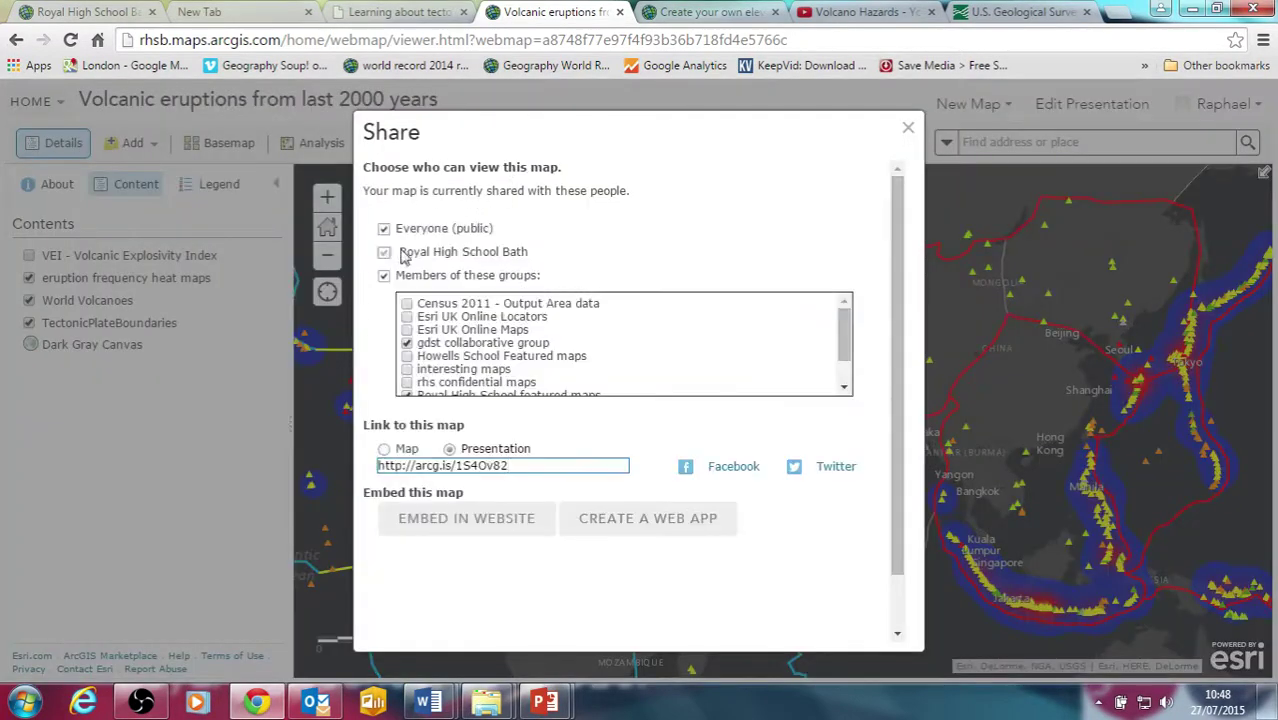
pyautogui.click(384, 276)
pyautogui.click(617, 522)
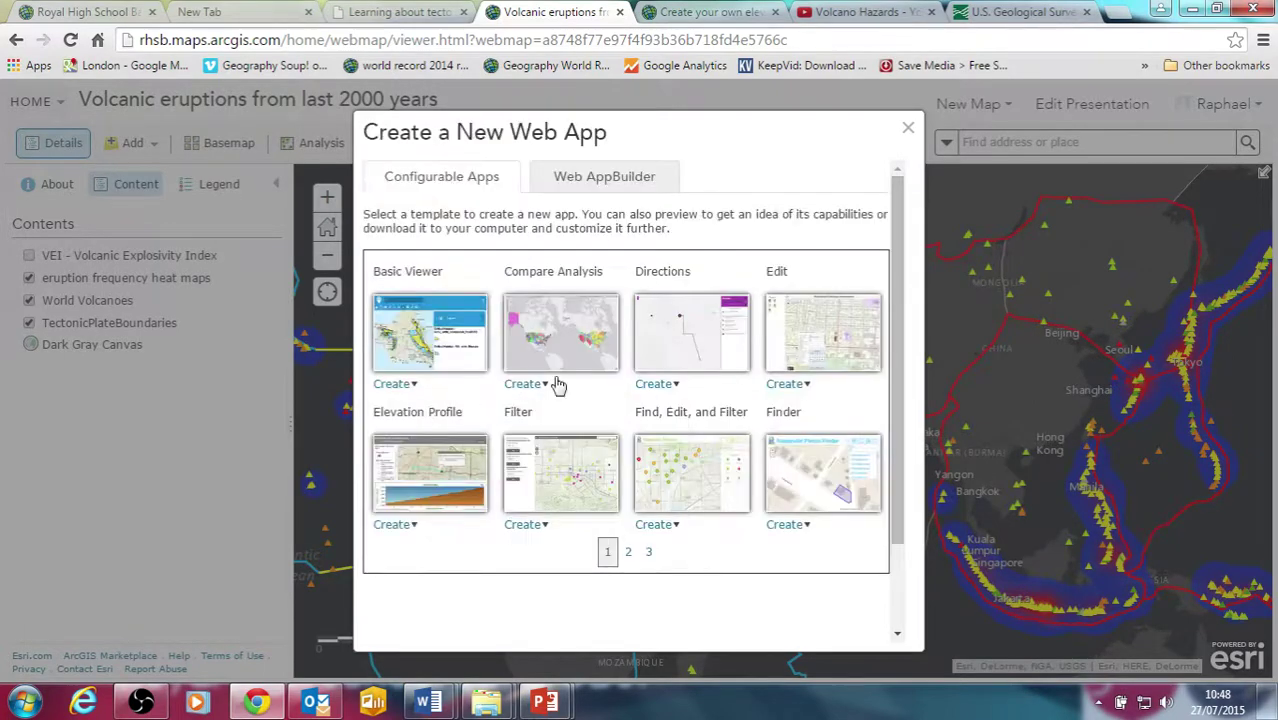
# Choose the Story Map Journal template for the new web app.
pyautogui.click(648, 555)
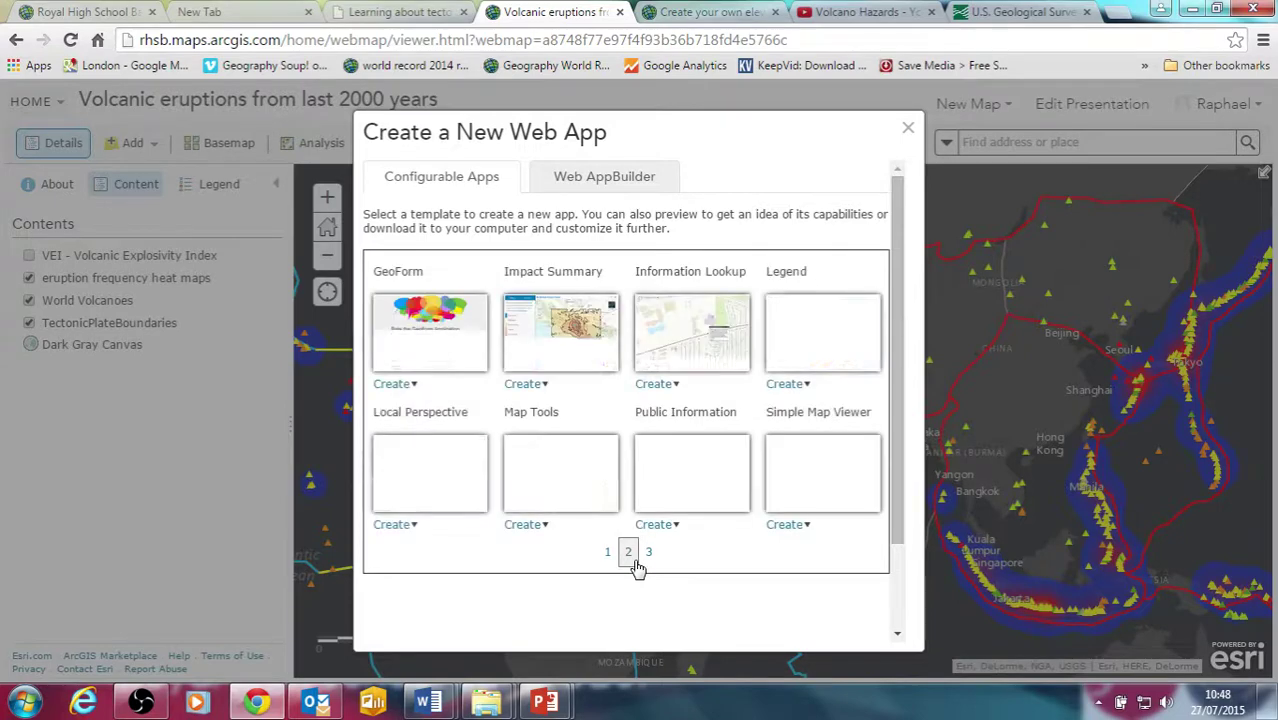
pyautogui.click(647, 558)
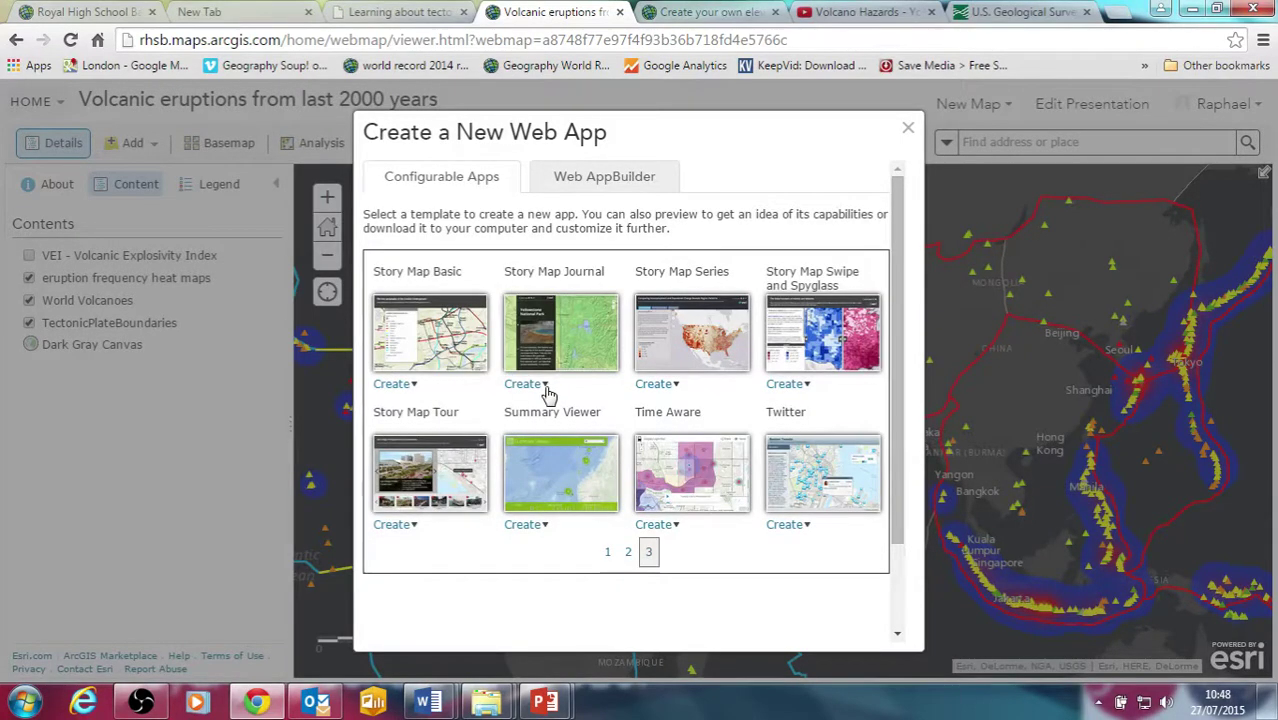
pyautogui.moveTo(548, 322)
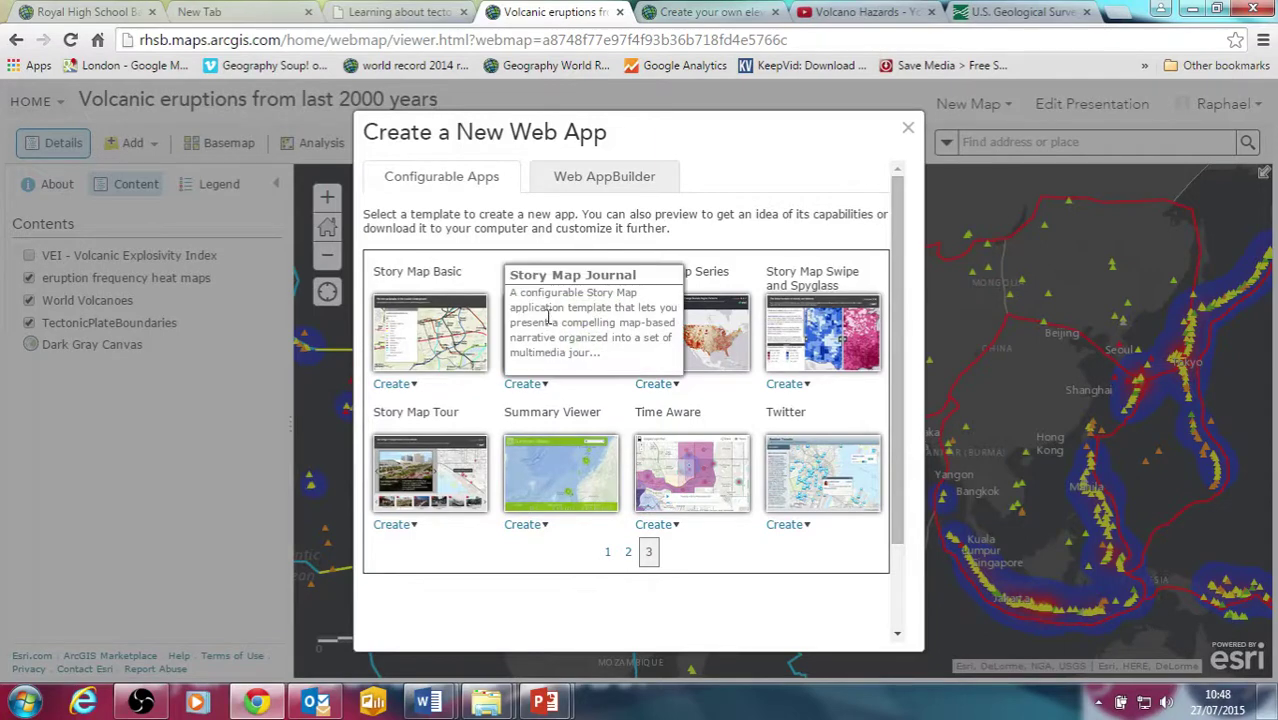
pyautogui.click(527, 385)
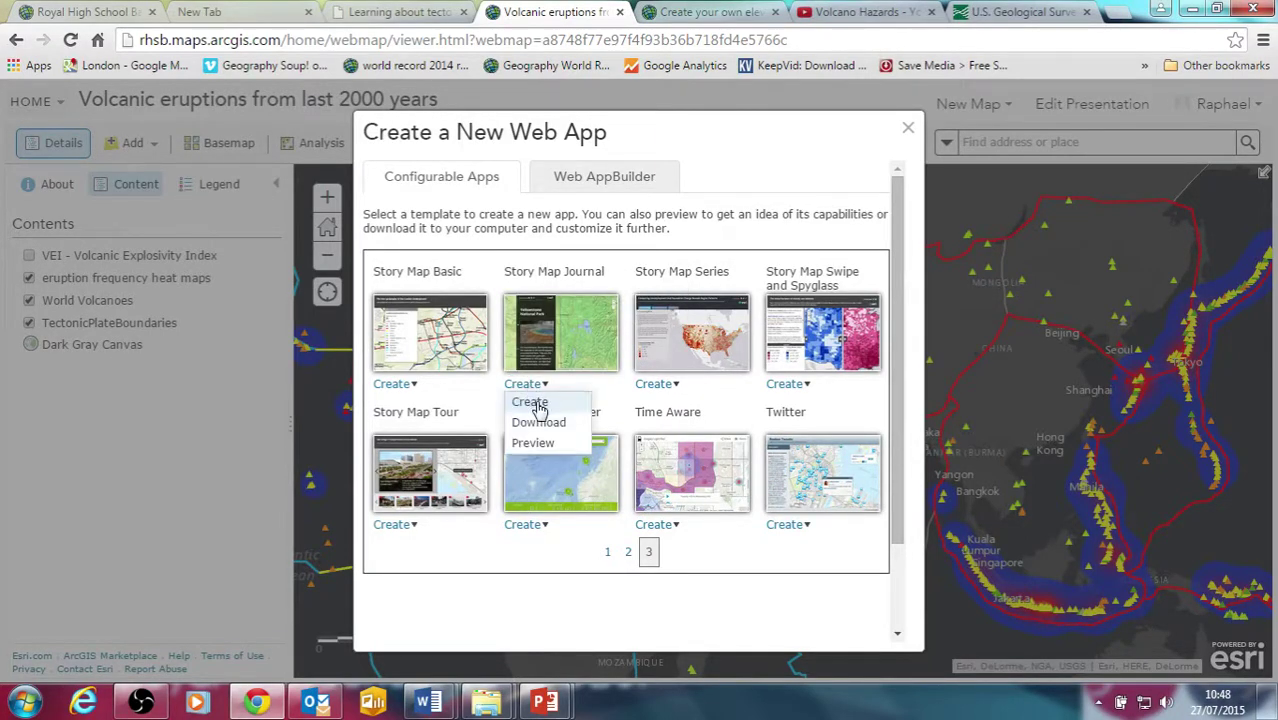
pyautogui.click(535, 401)
# Title the new web app "test storymap 10".
pyautogui.moveTo(680, 214); pyautogui.dragTo(416, 222)
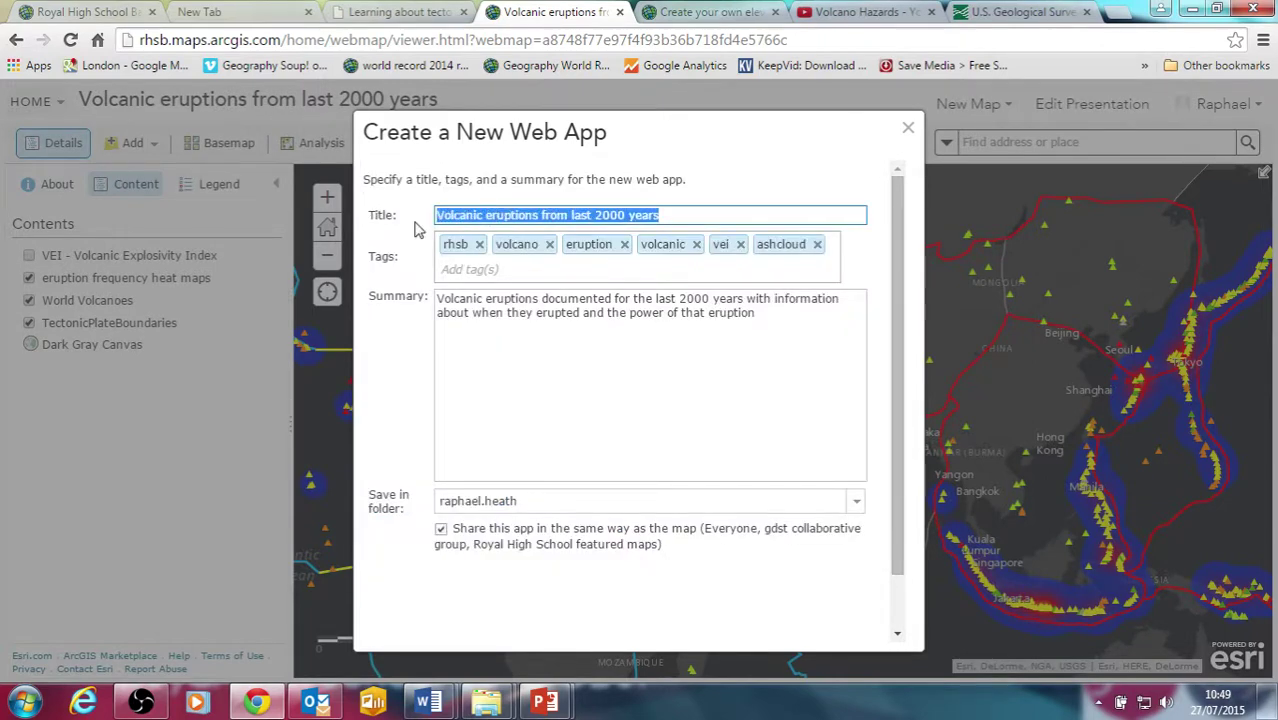
pyautogui.write('test')
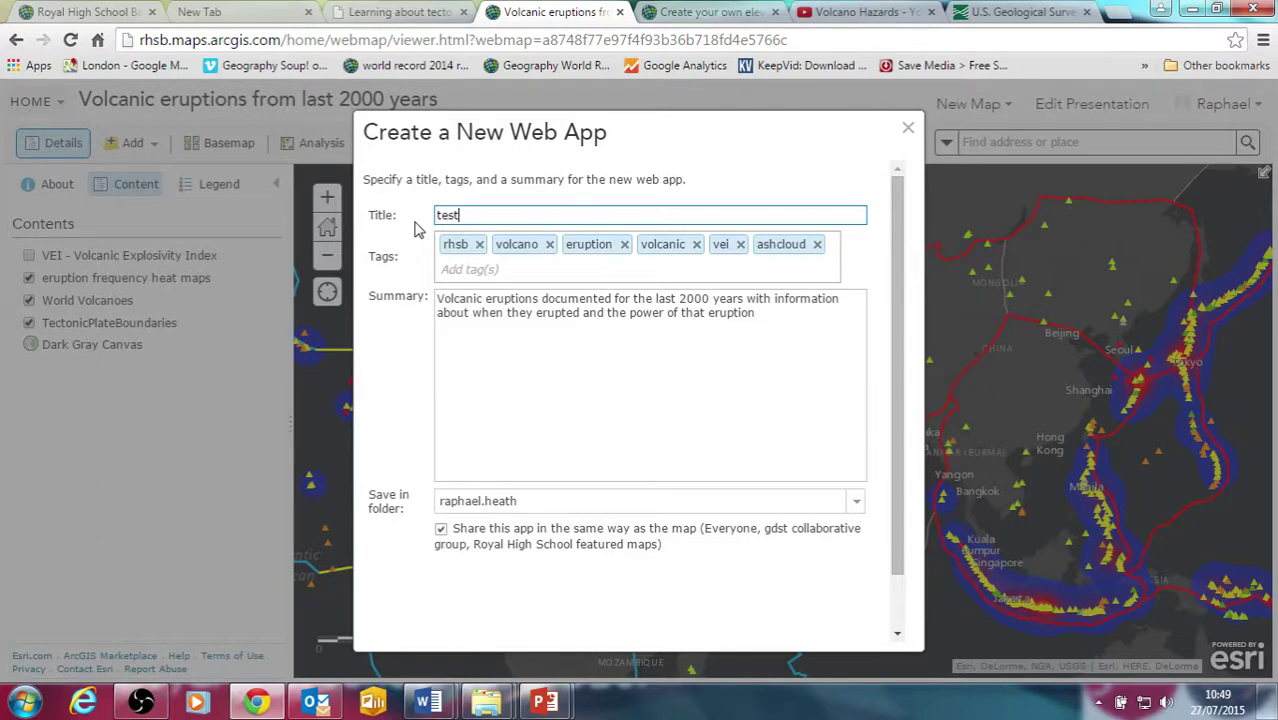
pyautogui.write(' storymap')
pyautogui.click(798, 329)
# Remove the ashcloud, vei, volcanic, eruption and volcano tags and add the tag "test".
pyautogui.click(812, 252)
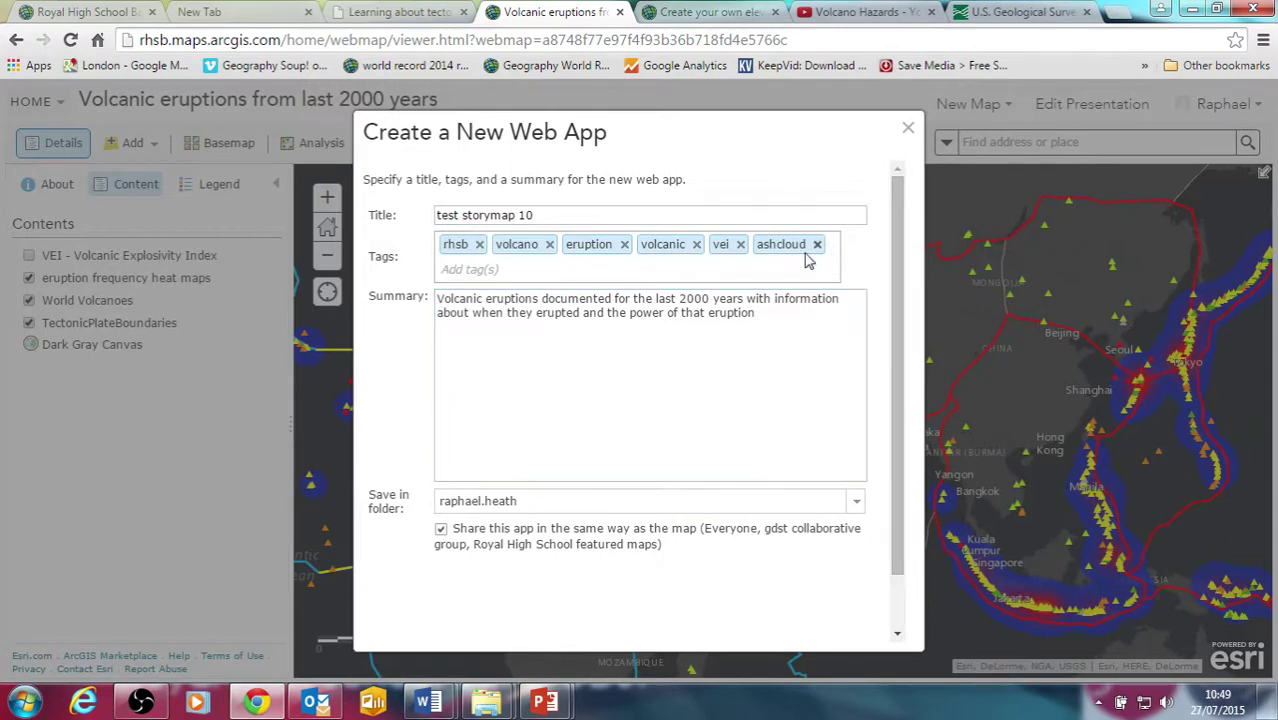
pyautogui.click(741, 245)
pyautogui.click(773, 245)
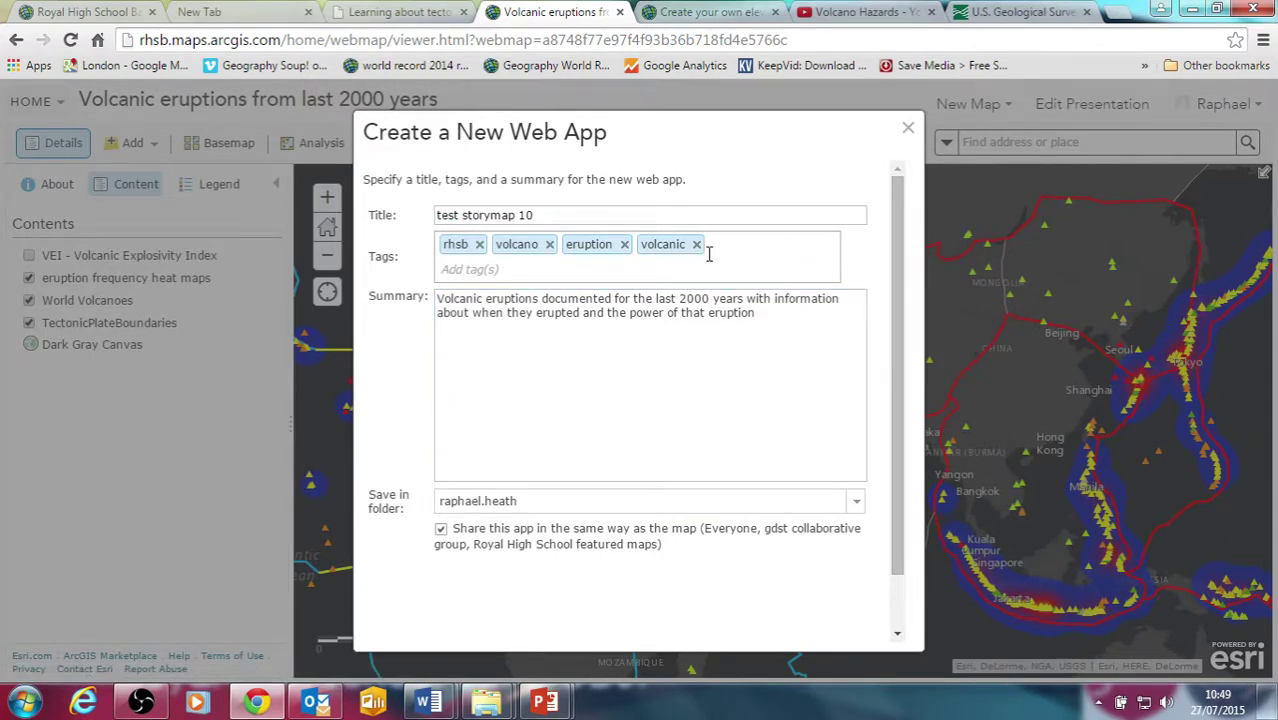
pyautogui.click(697, 244)
pyautogui.click(624, 244)
pyautogui.click(551, 246)
pyautogui.write('test')
pyautogui.press('Return')
# Replace the web app's summary with "test storymap".
pyautogui.click(534, 379)
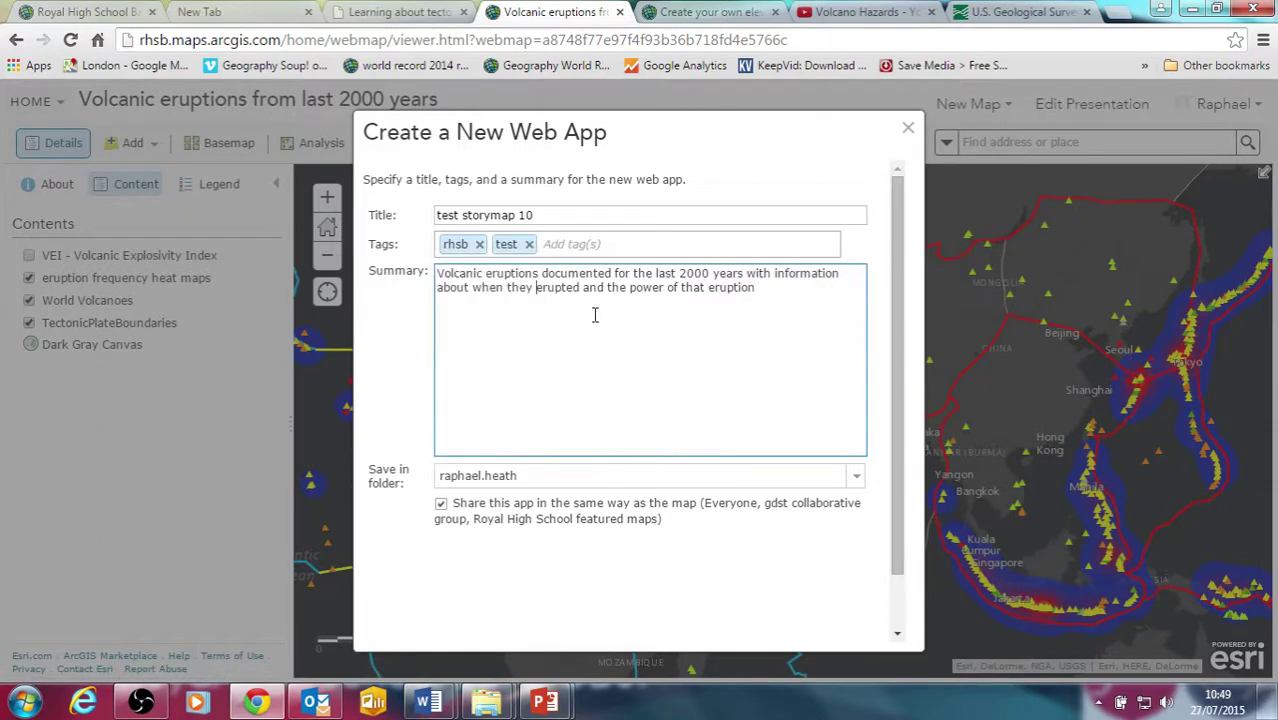
pyautogui.moveTo(773, 289); pyautogui.dragTo(343, 265)
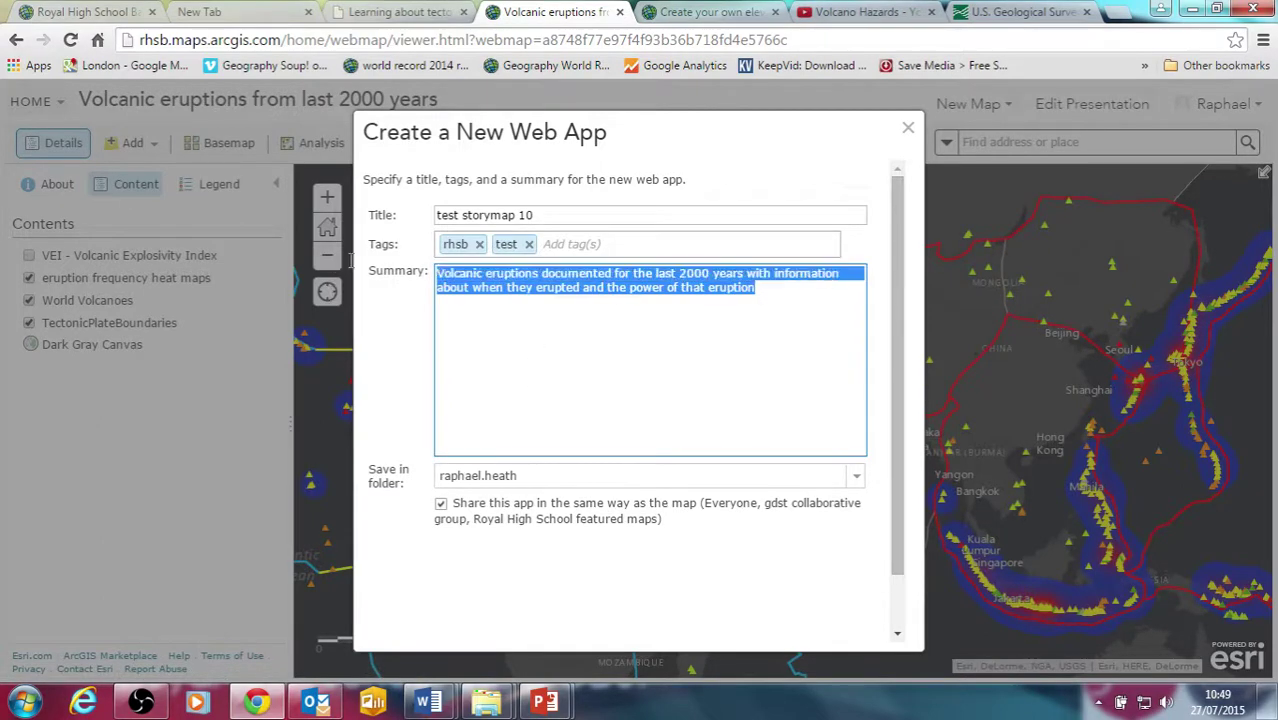
pyautogui.write('test stor')
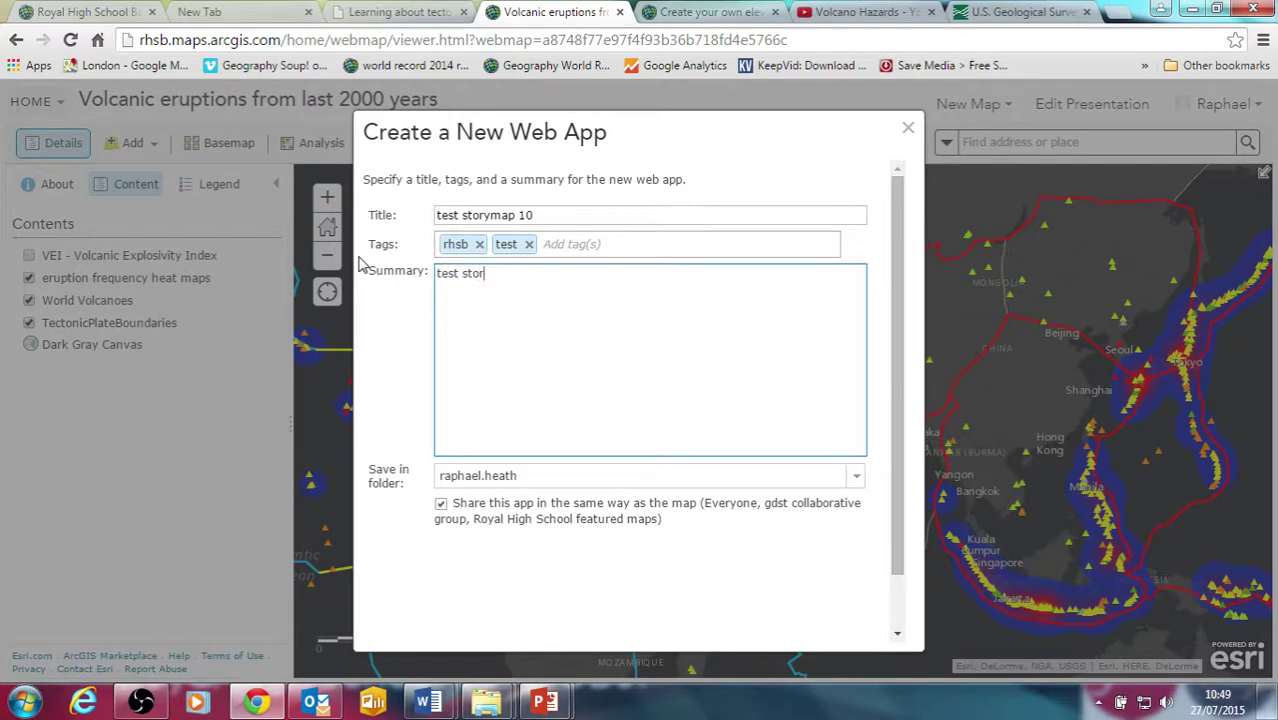
pyautogui.write('ymap')
# Choose the "test" folder for saving and finish creating the web app.
pyautogui.click(855, 481)
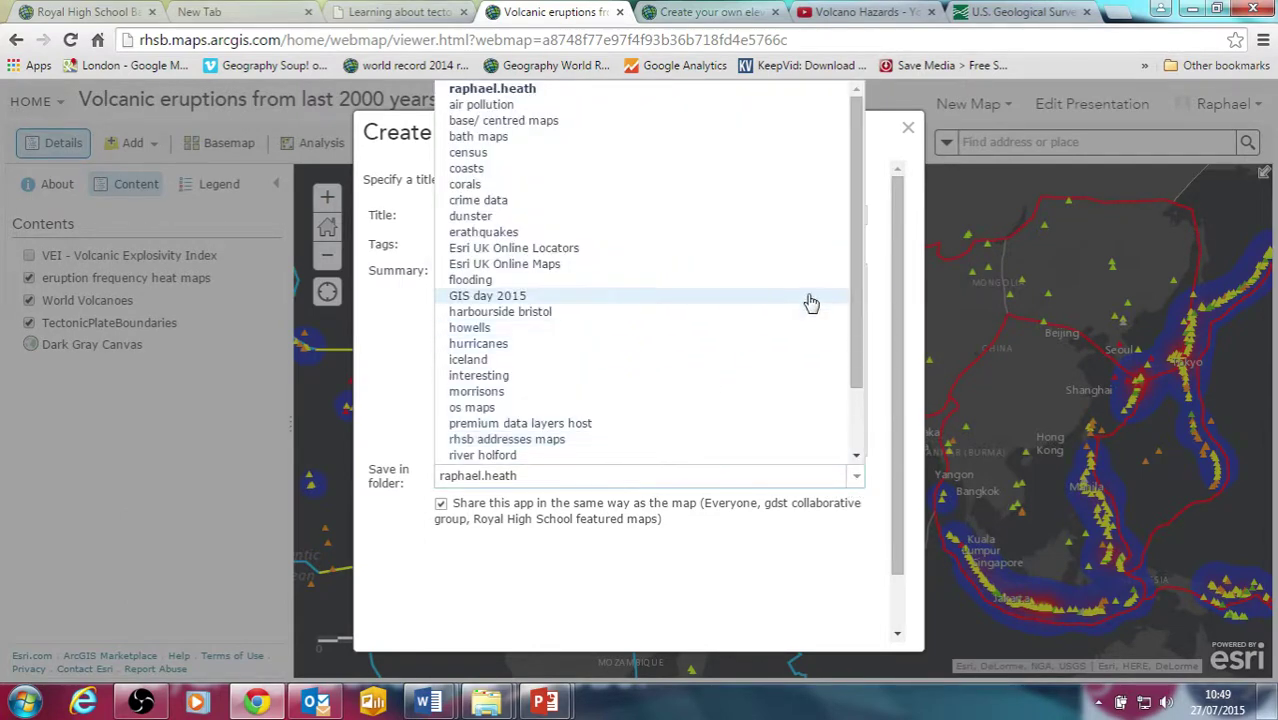
pyautogui.moveTo(861, 368); pyautogui.dragTo(850, 451)
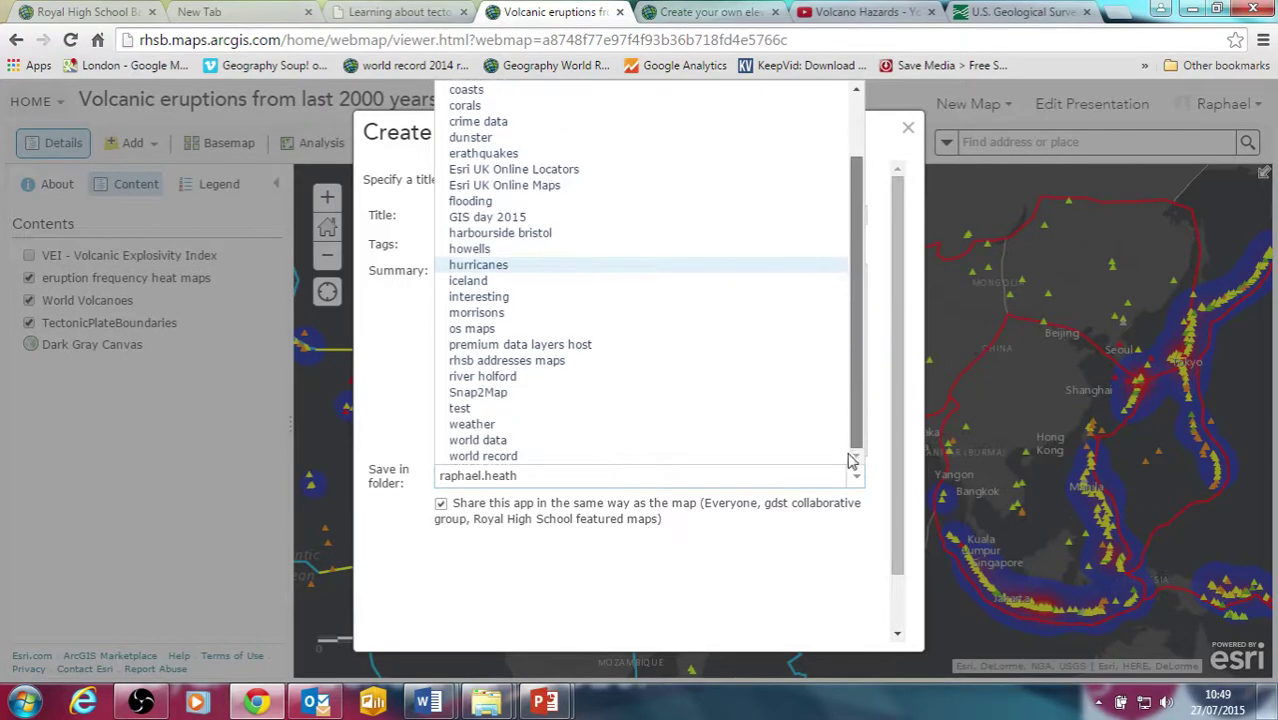
pyautogui.click(528, 417)
pyautogui.moveTo(898, 560); pyautogui.dragTo(887, 633)
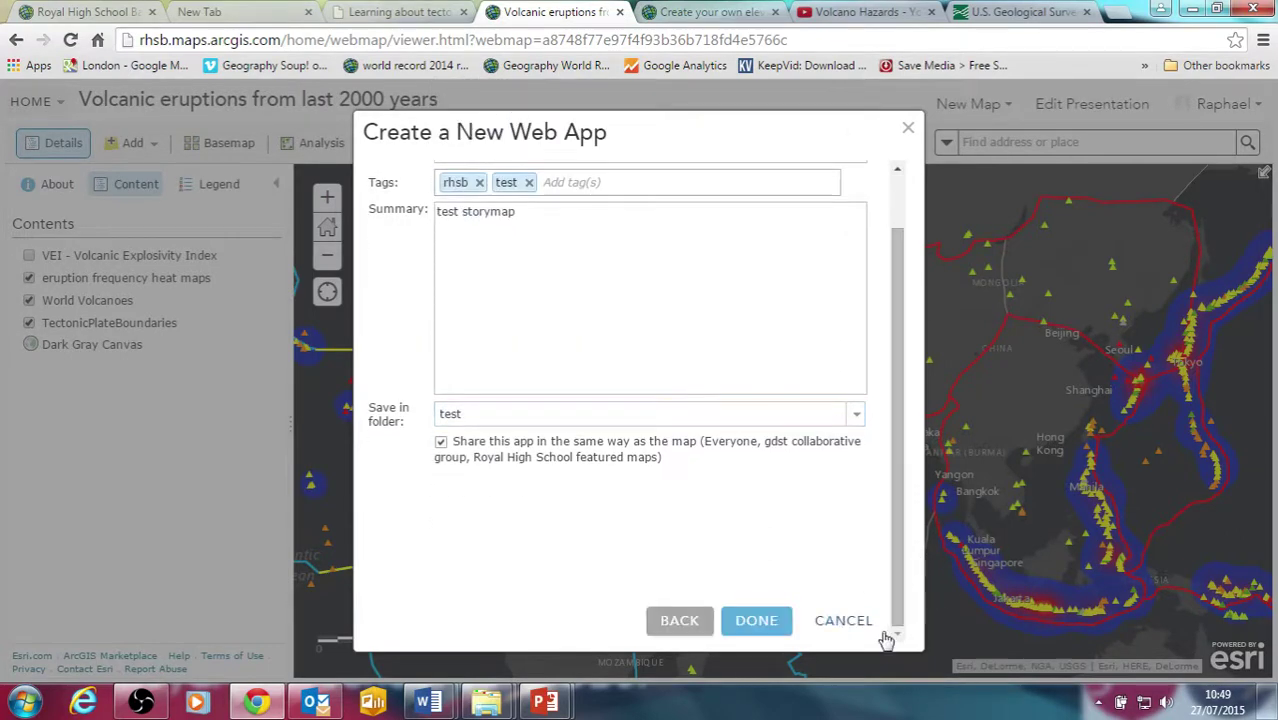
pyautogui.click(752, 622)
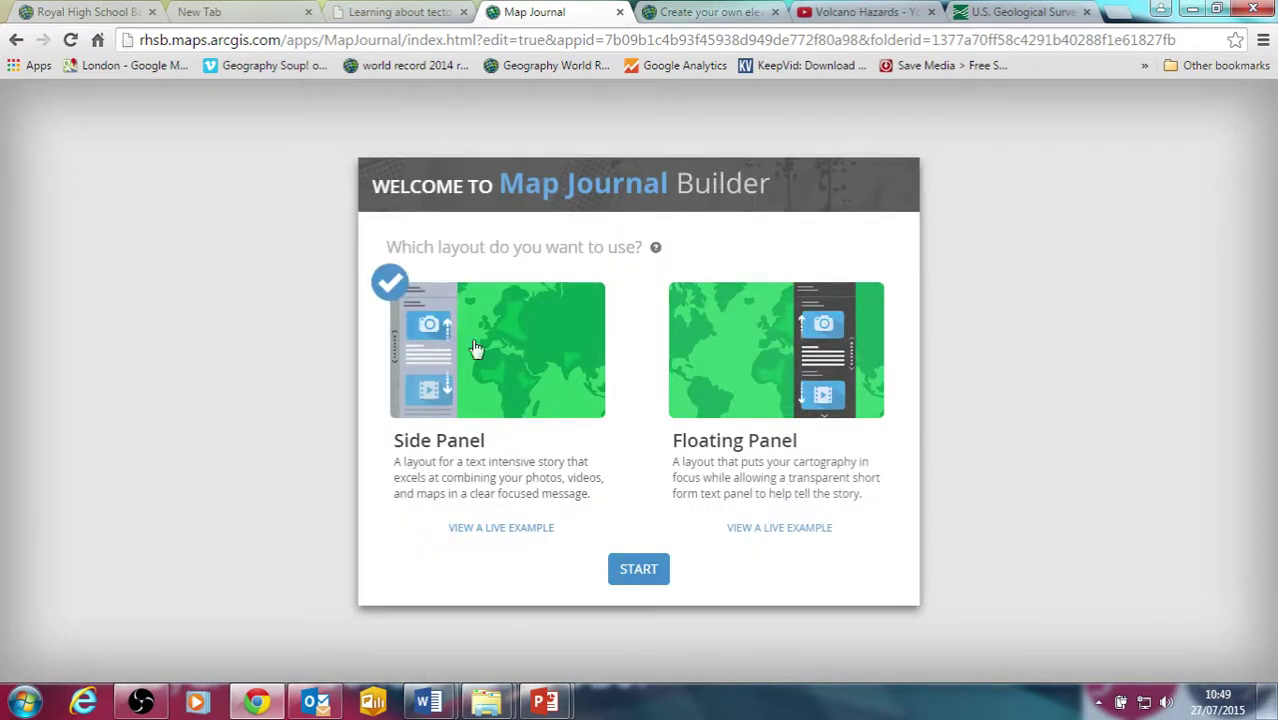
# Start the map journal with the Side Panel layout and enter a title beginning with "Test storymap for".
pyautogui.click(631, 566)
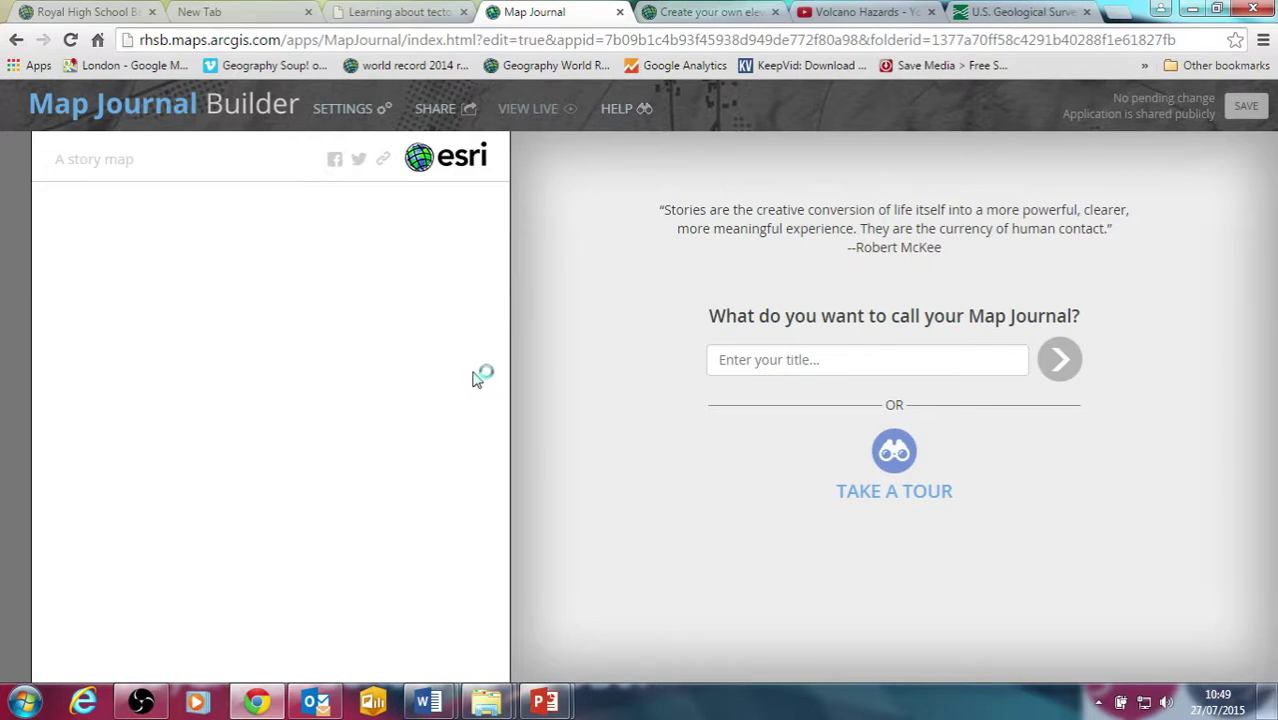
pyautogui.click(762, 365)
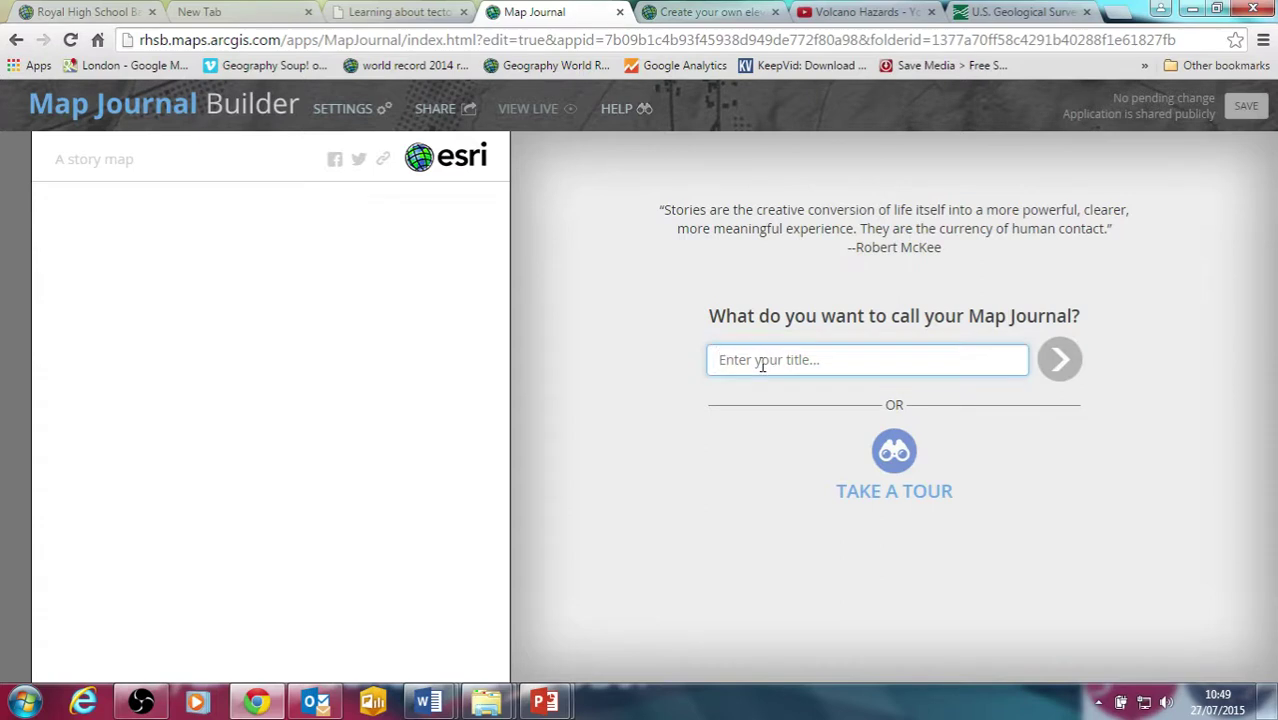
pyautogui.write('Test')
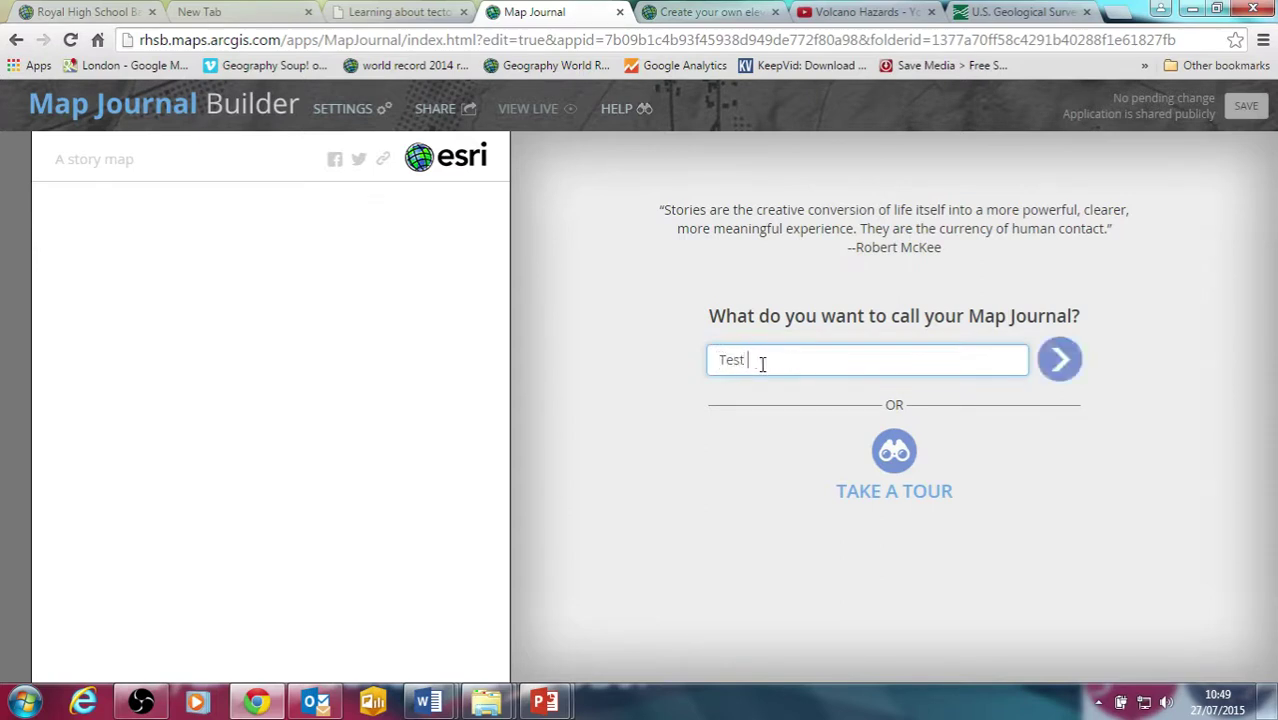
pyautogui.write(' storymap for')
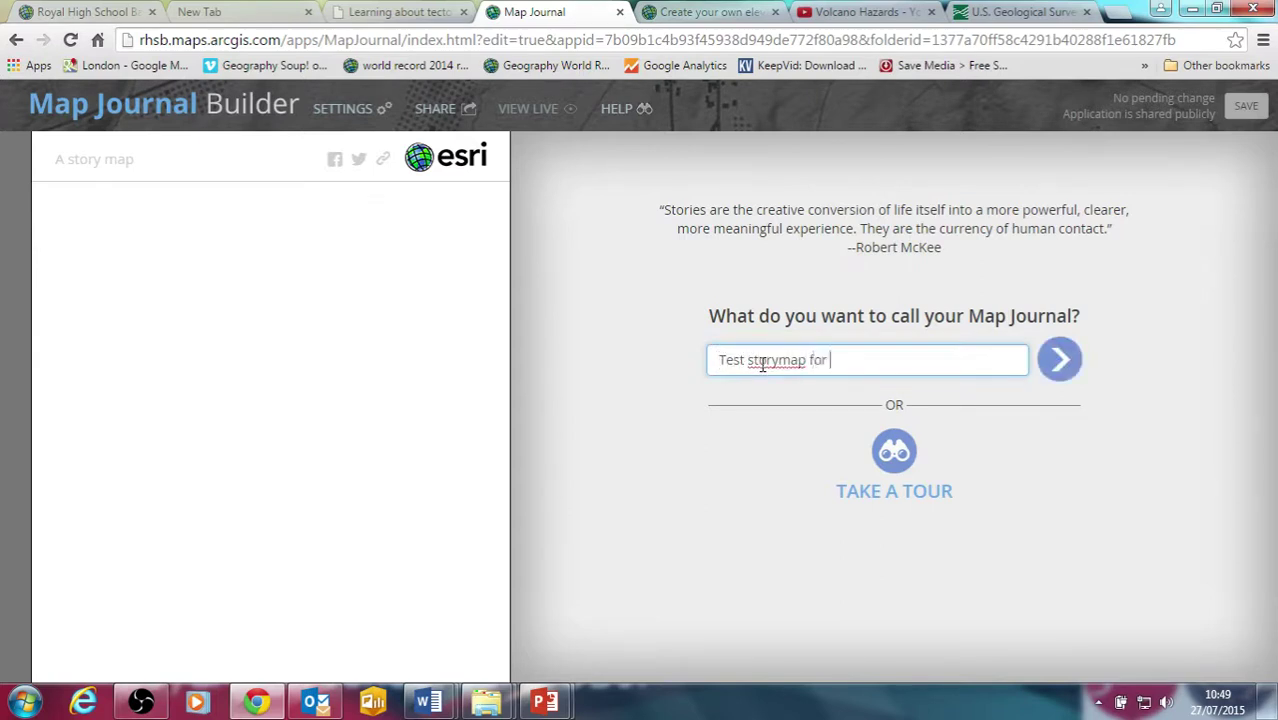
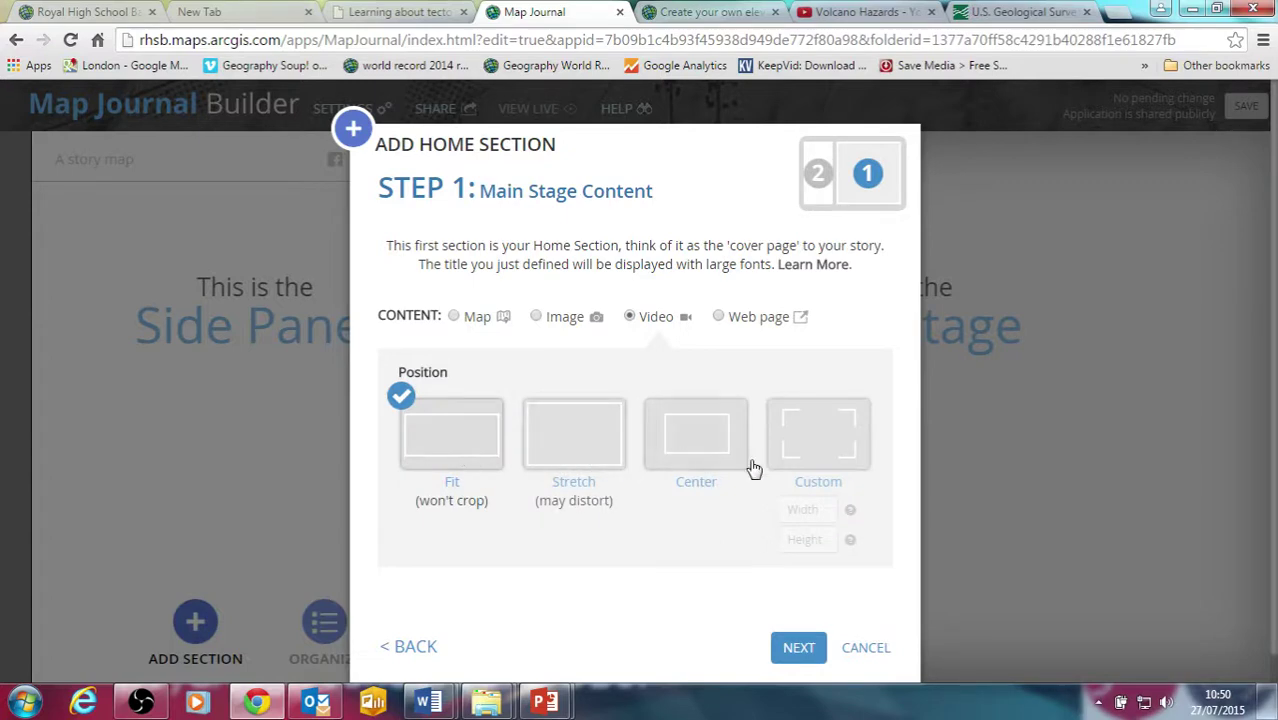
# Set the home section video's position to Stretch and continue to the side panel content.
pyautogui.click(594, 450)
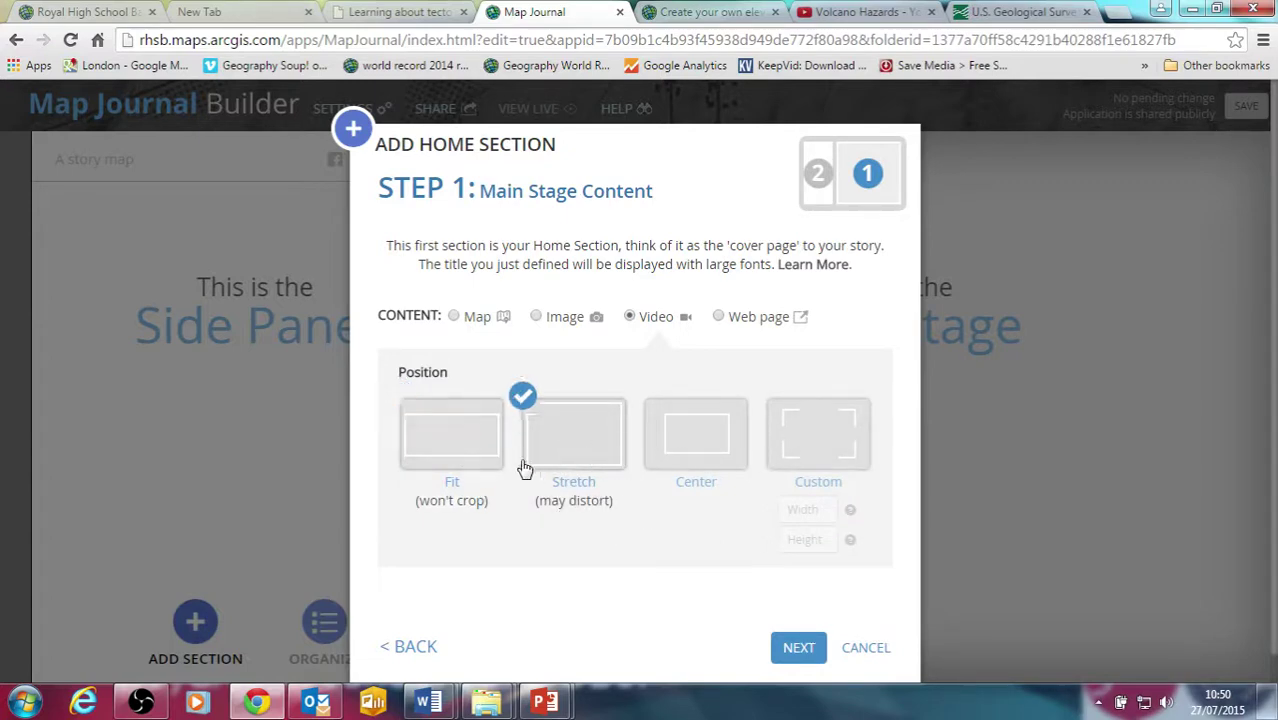
pyautogui.click(799, 650)
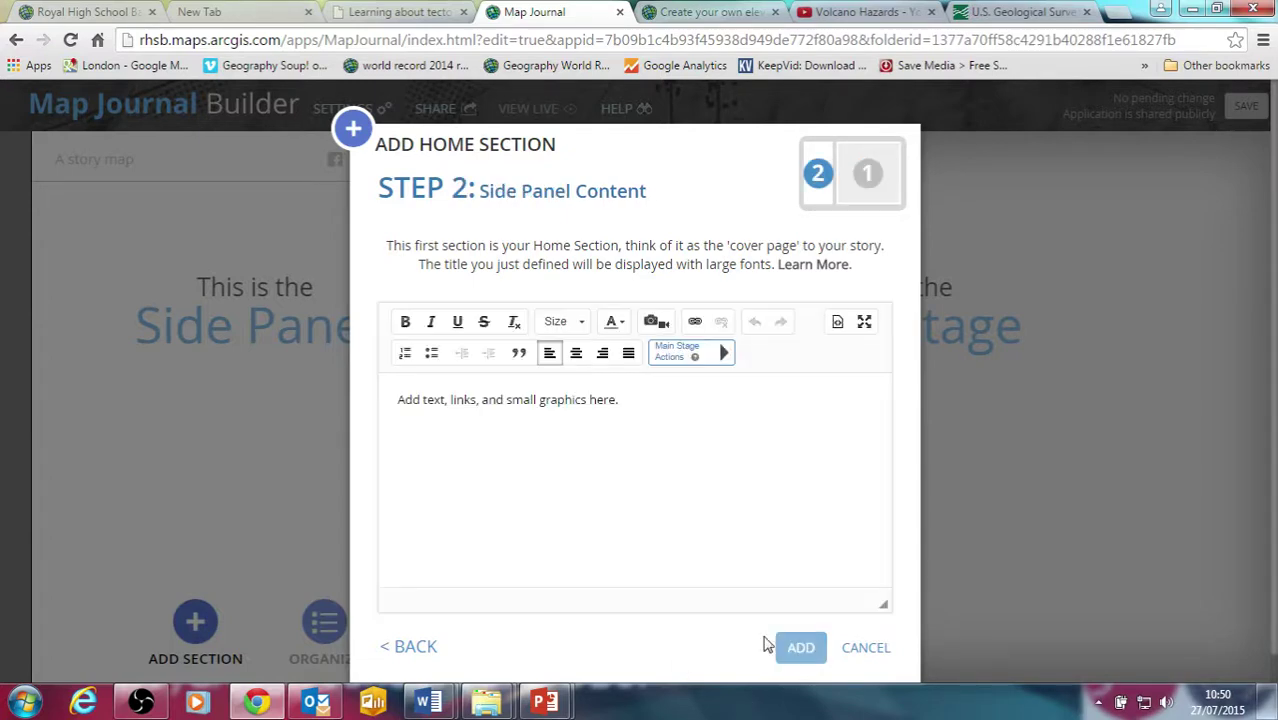
# Enter "This is a storymap about volcnaoes and watch this great video" as the home section's side panel text.
pyautogui.click(490, 427)
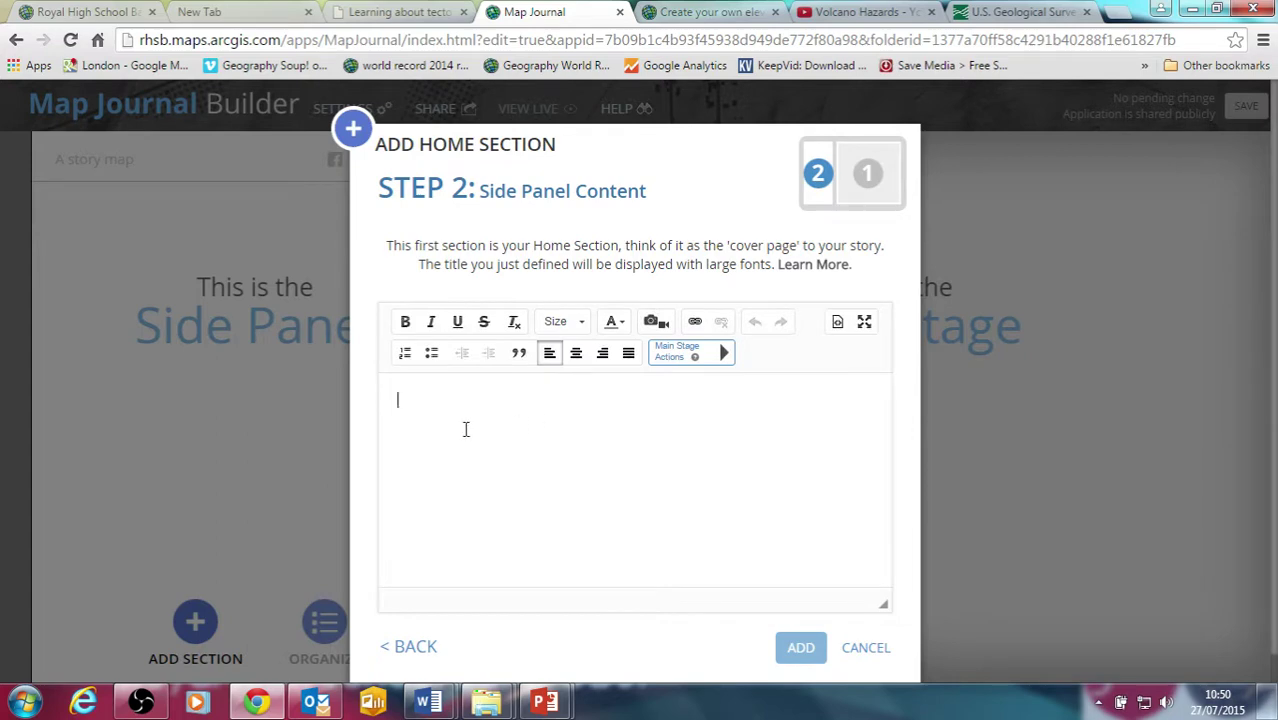
pyautogui.write('This is a')
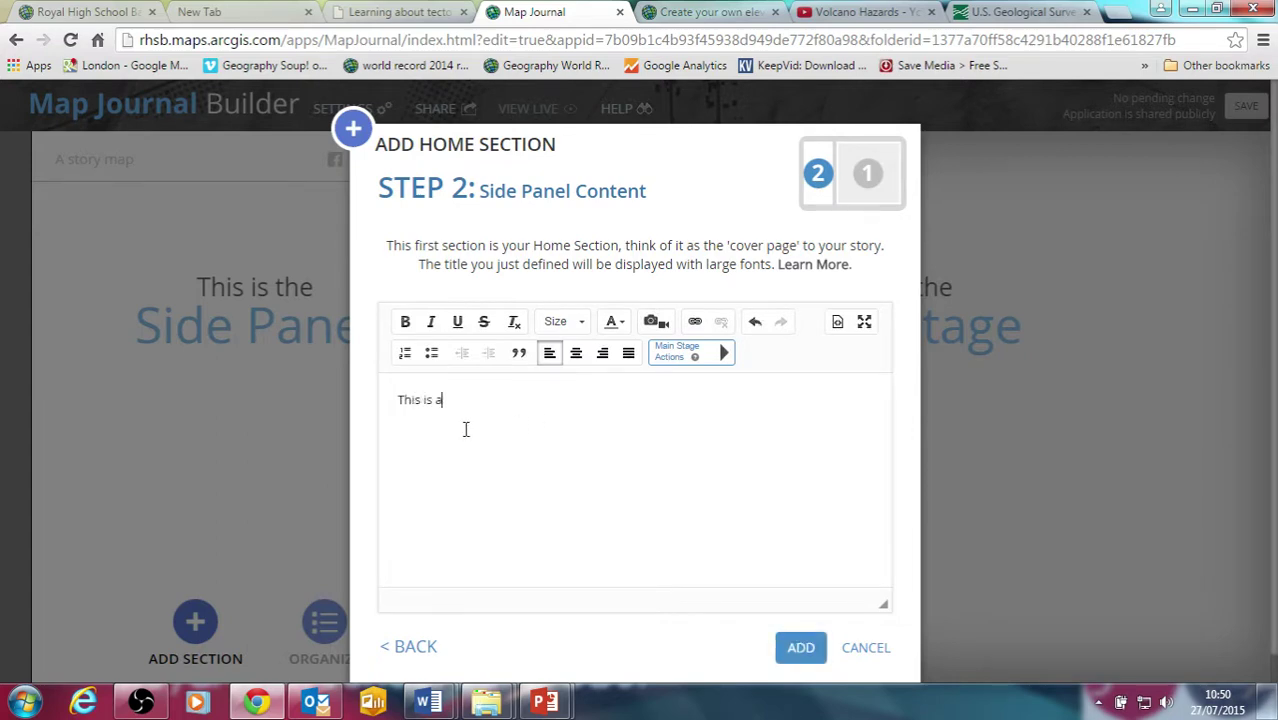
pyautogui.write(' storymap a')
pyautogui.press('BackSpace')
pyautogui.press('BackSpace')
pyautogui.press('BackSpace')
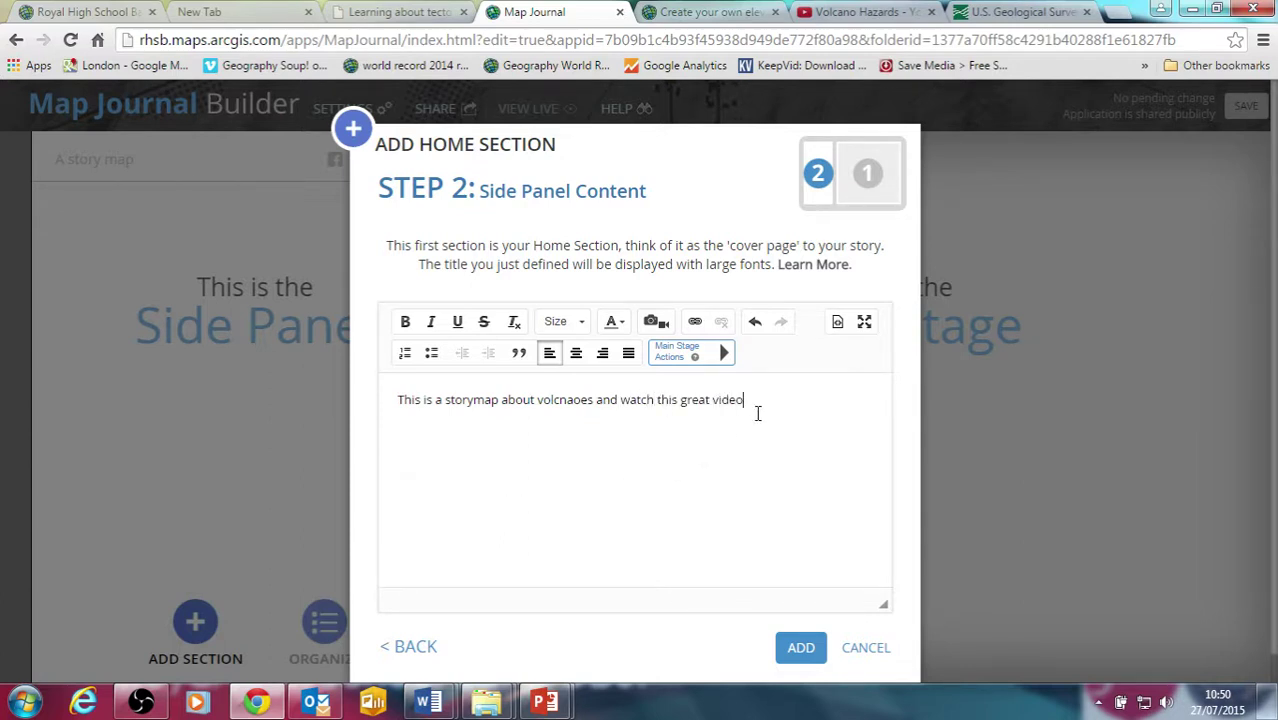
# Set the side panel text's font size to 26 and add the home section to the journal.
pyautogui.moveTo(762, 397); pyautogui.dragTo(391, 405)
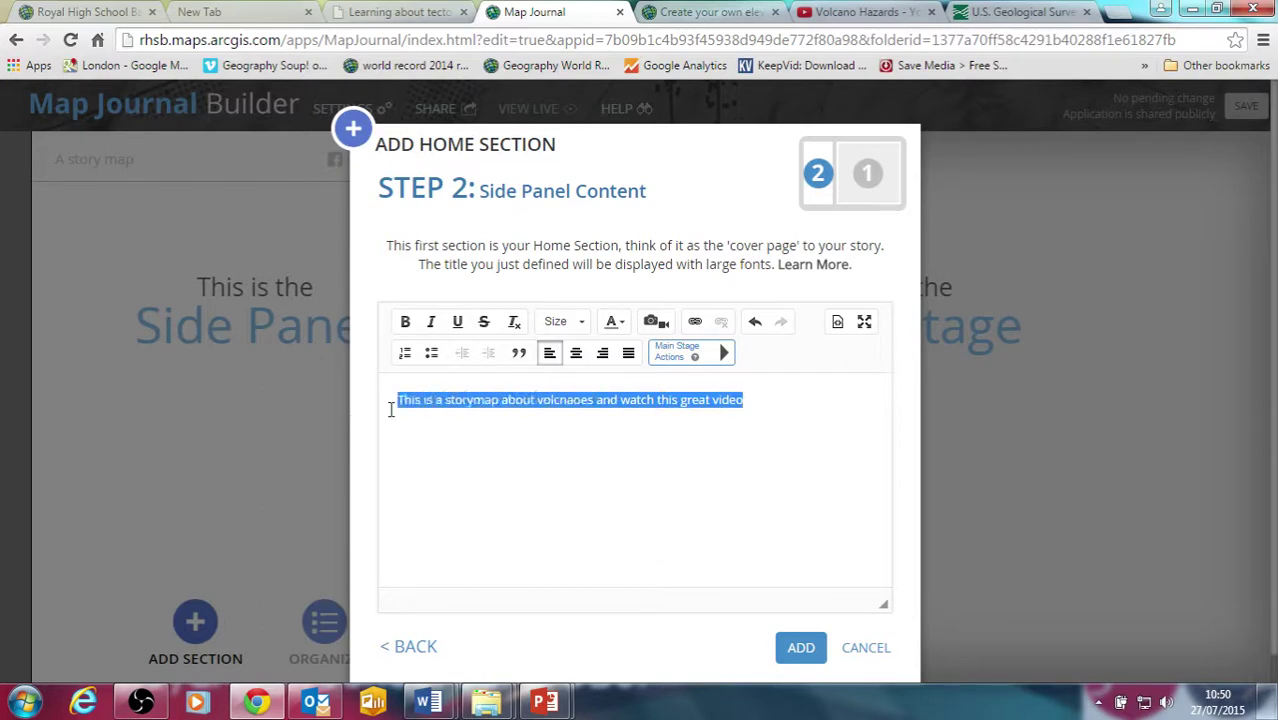
pyautogui.click(568, 322)
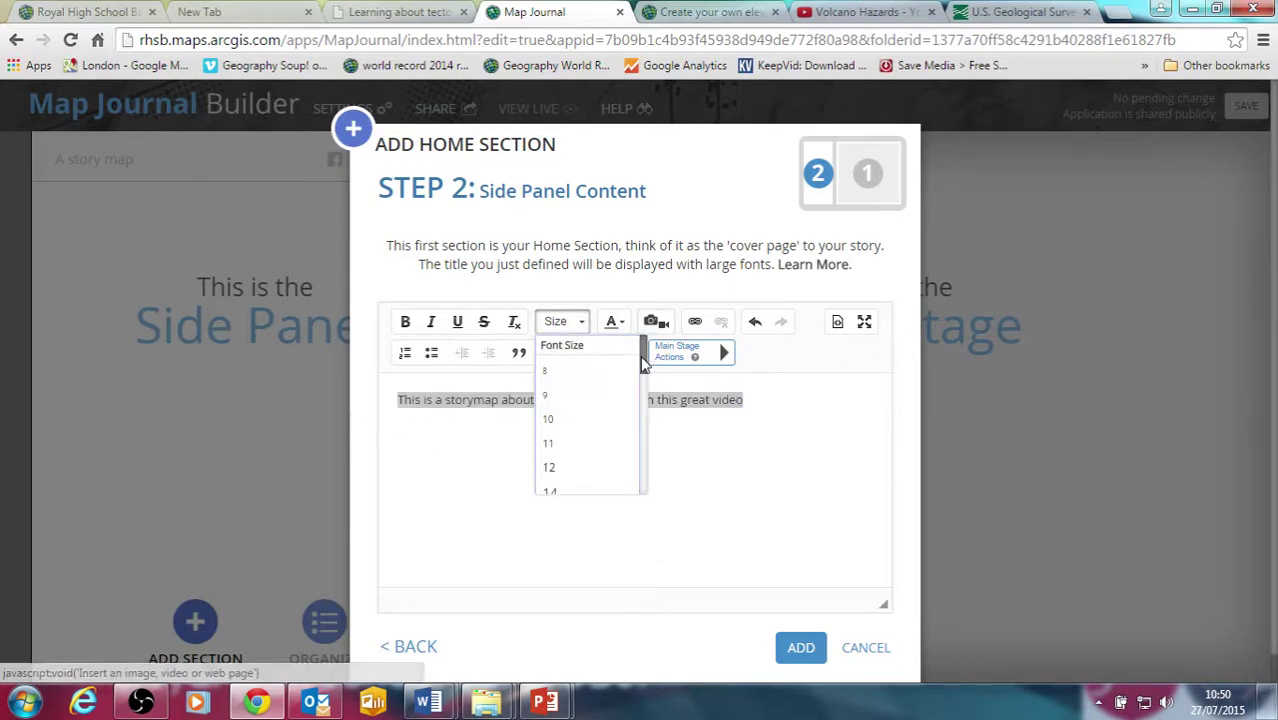
pyautogui.moveTo(641, 356); pyautogui.dragTo(604, 440)
pyautogui.click(567, 362)
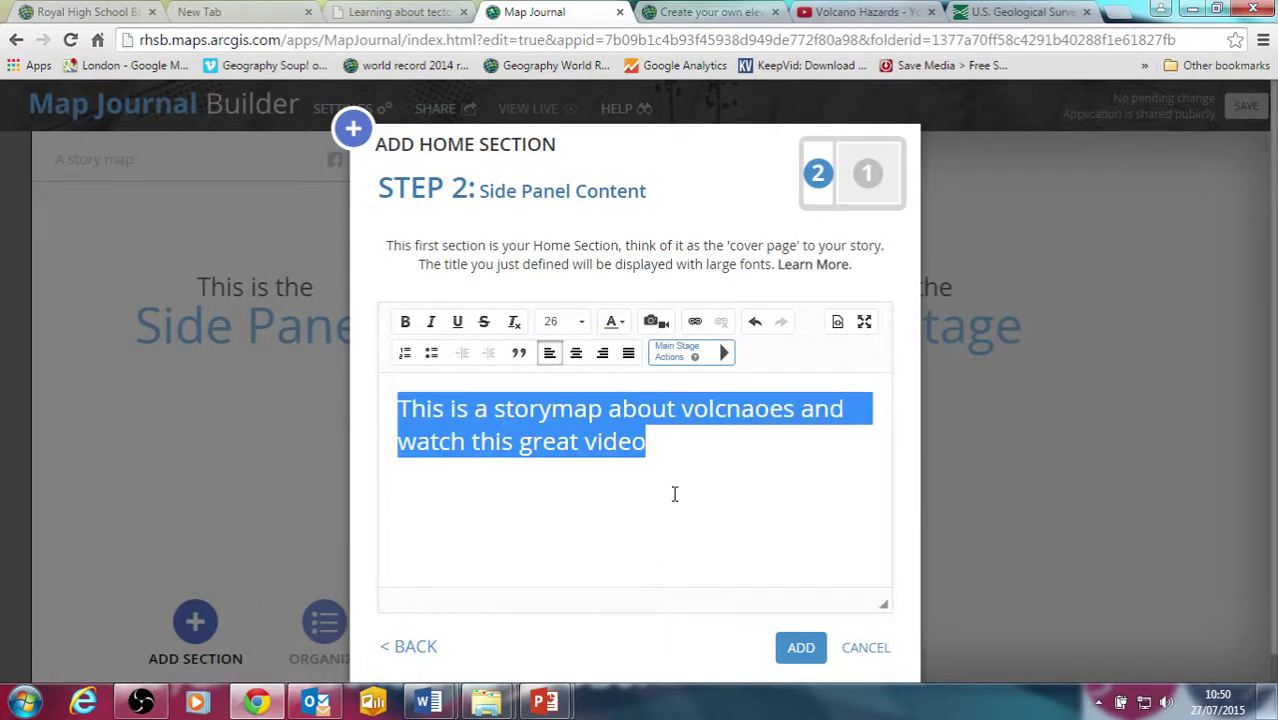
pyautogui.click(801, 648)
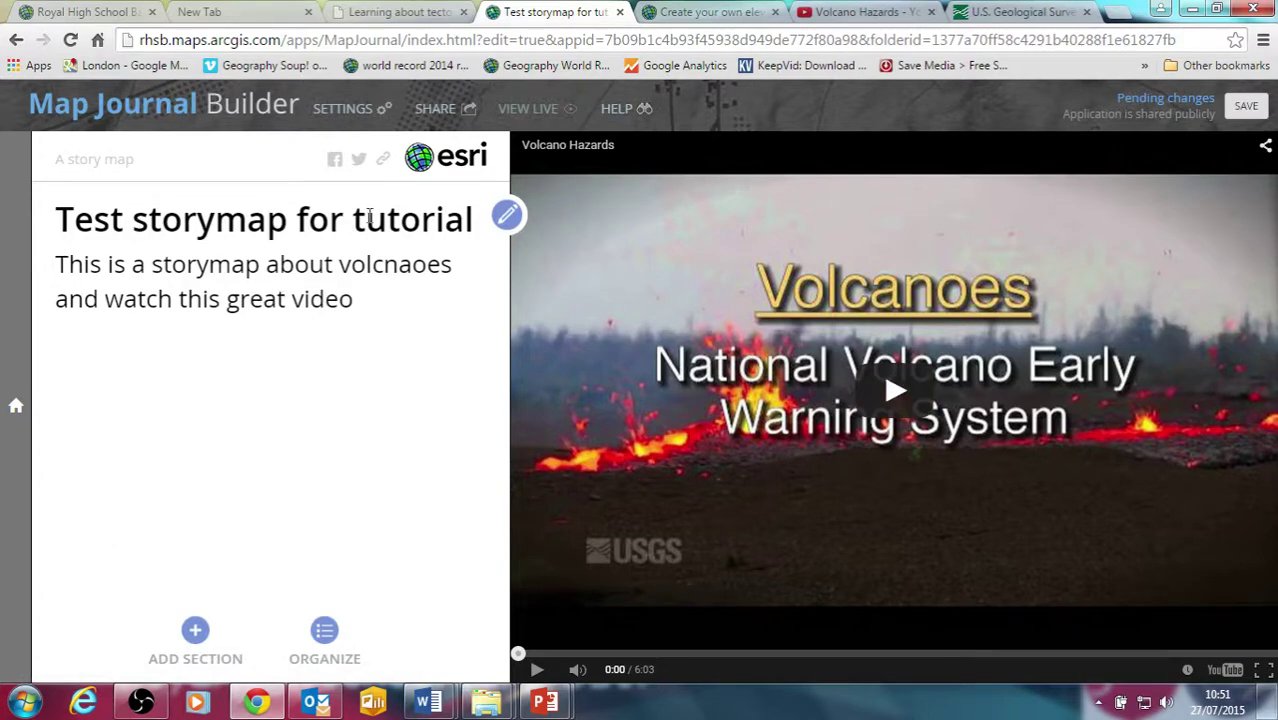
# Play the home section's Volcano Hazards video briefly and pause it.
pyautogui.click(893, 401)
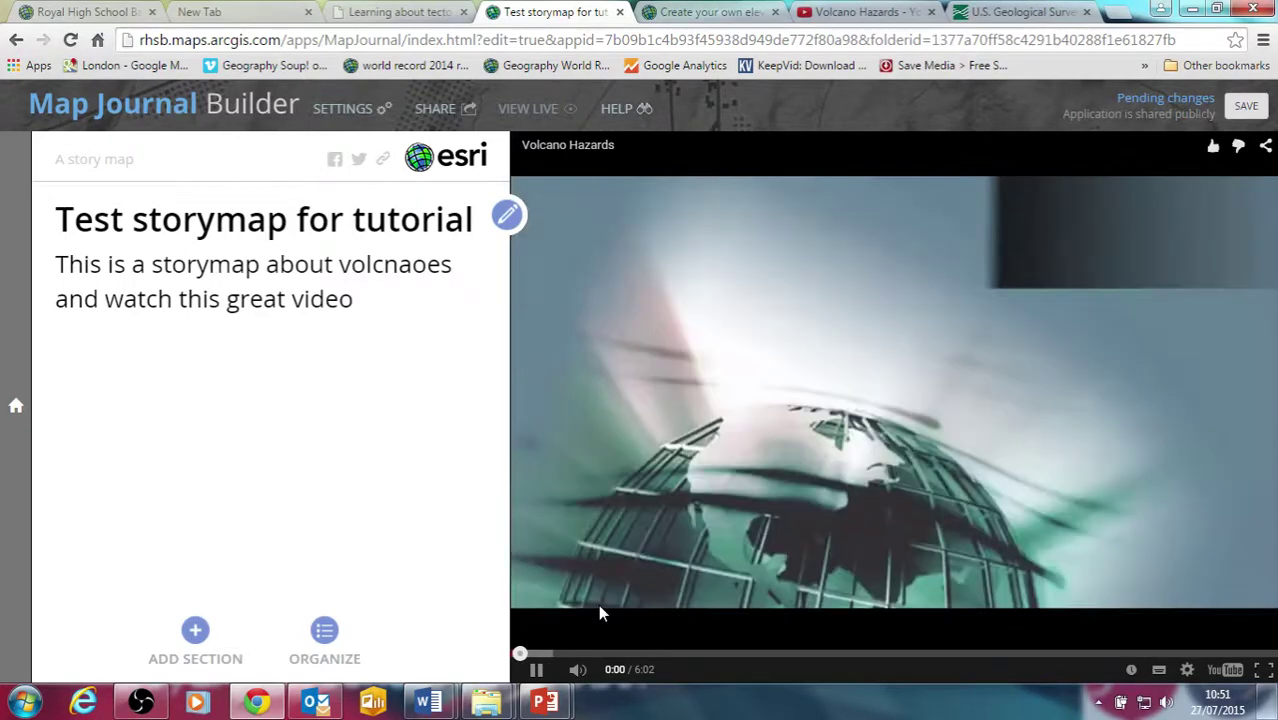
pyautogui.click(537, 669)
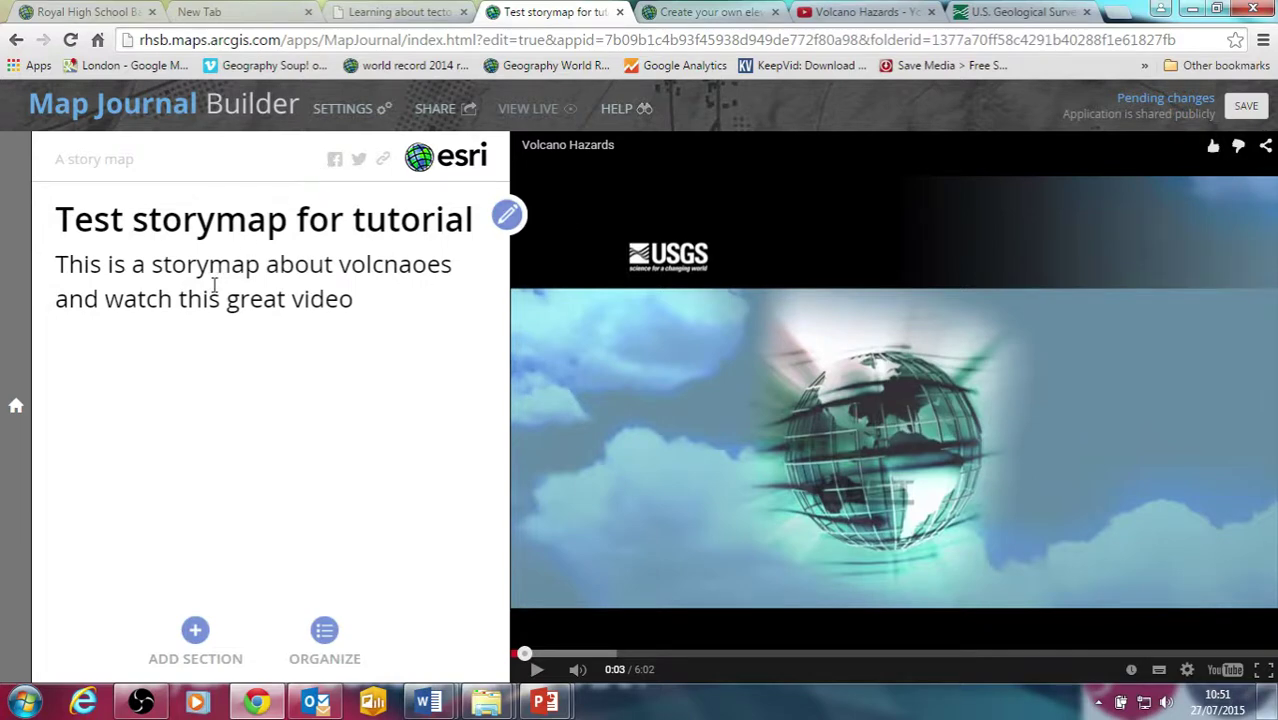
# Set the journal's side panel size to Small (30% side panel, 70% main stage) and apply the layout.
pyautogui.click(368, 115)
pyautogui.click(528, 185)
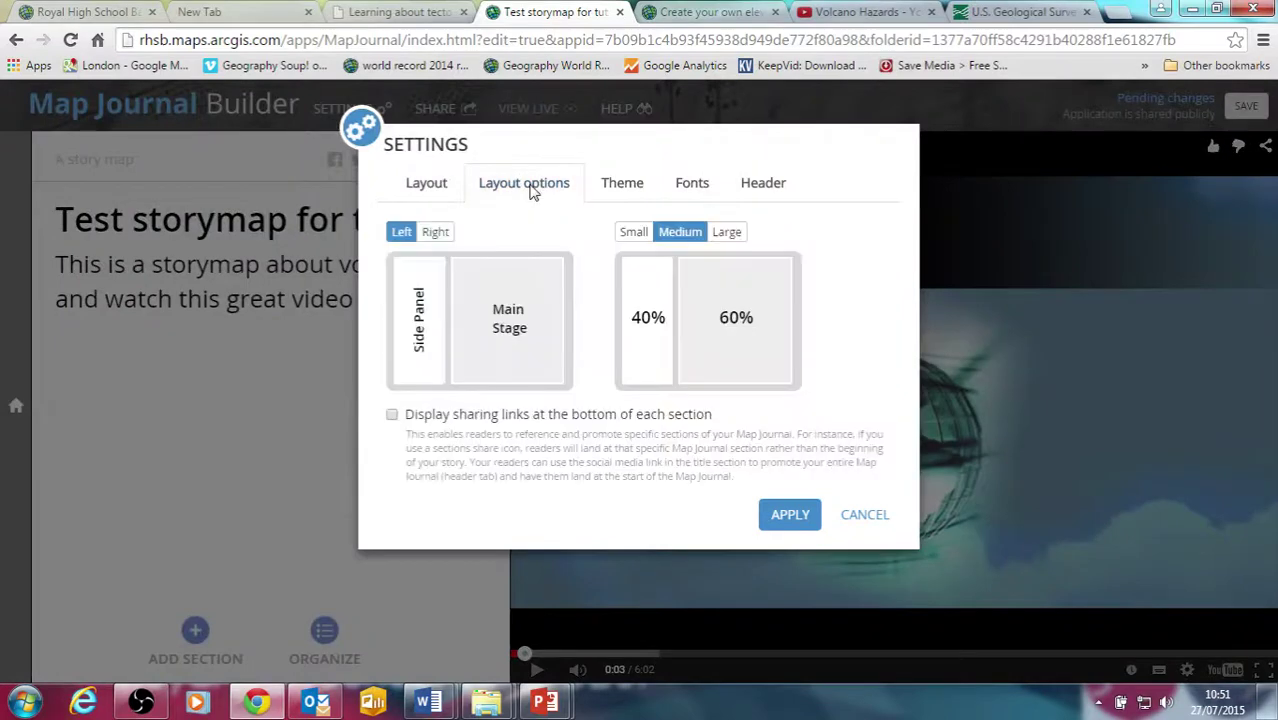
pyautogui.click(634, 232)
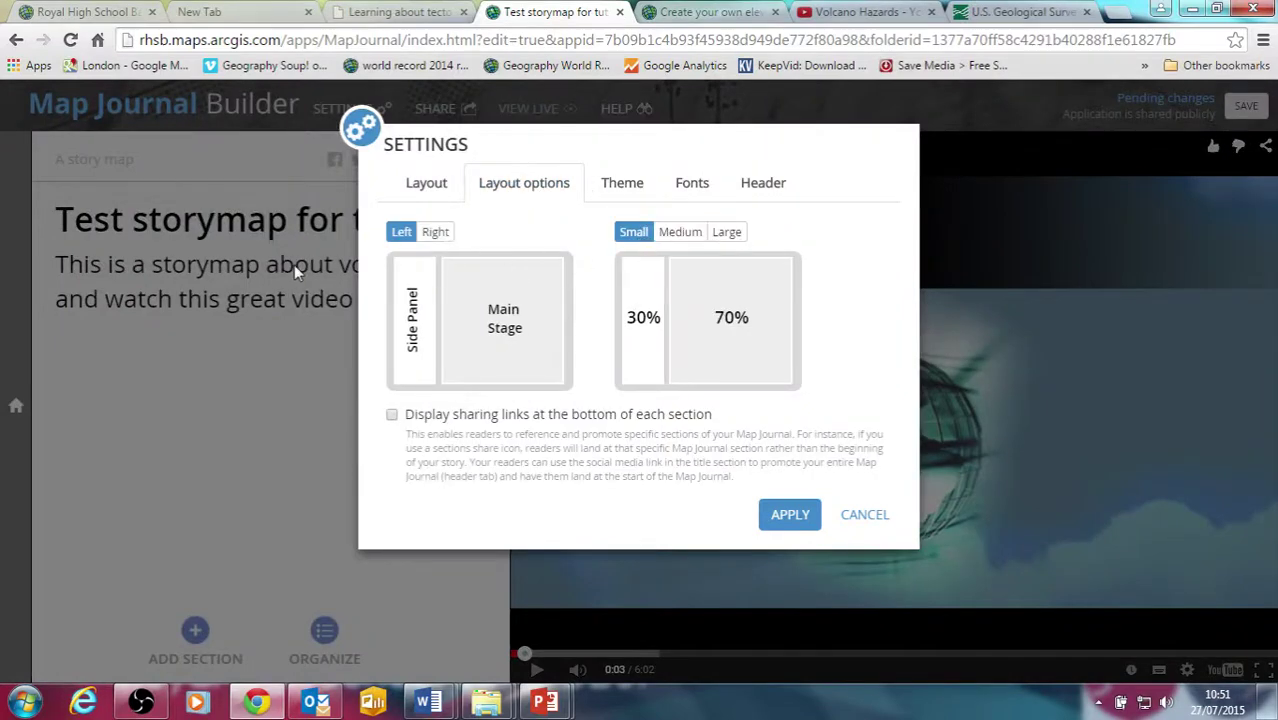
pyautogui.click(300, 437)
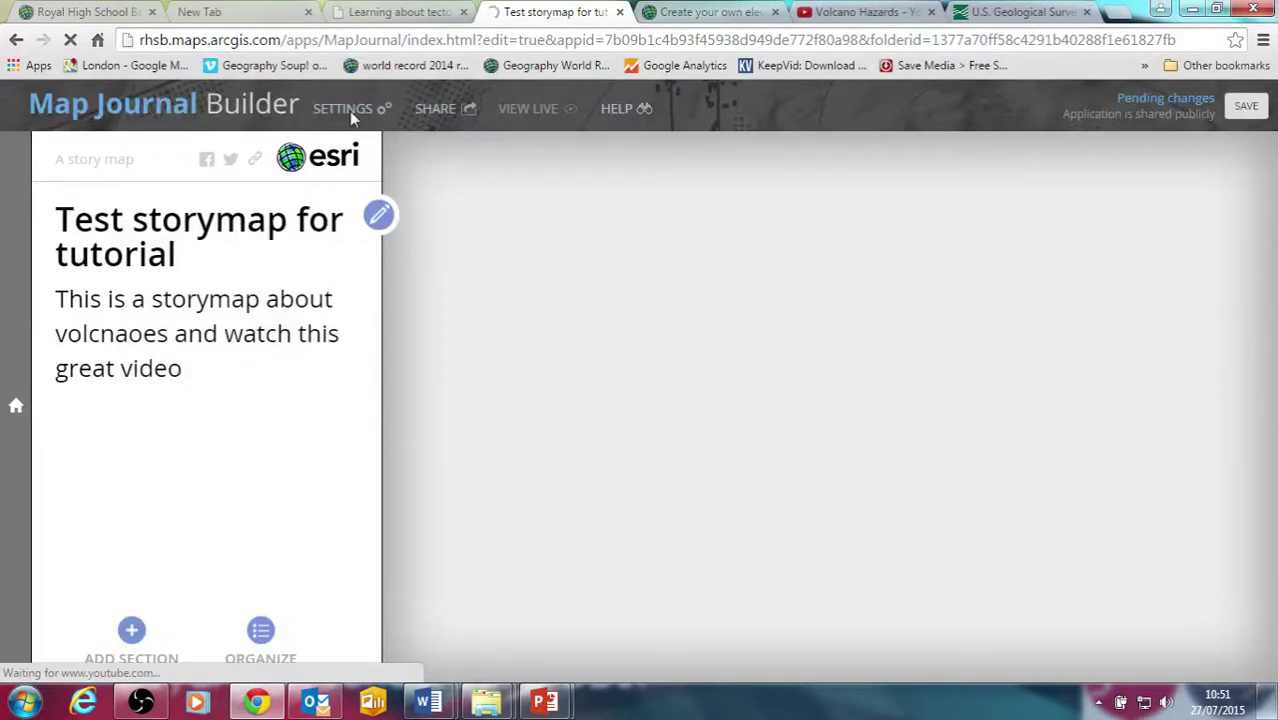
# Apply the theme with the blue edge strip, white side panel and pale beige main stage.
pyautogui.click(349, 111)
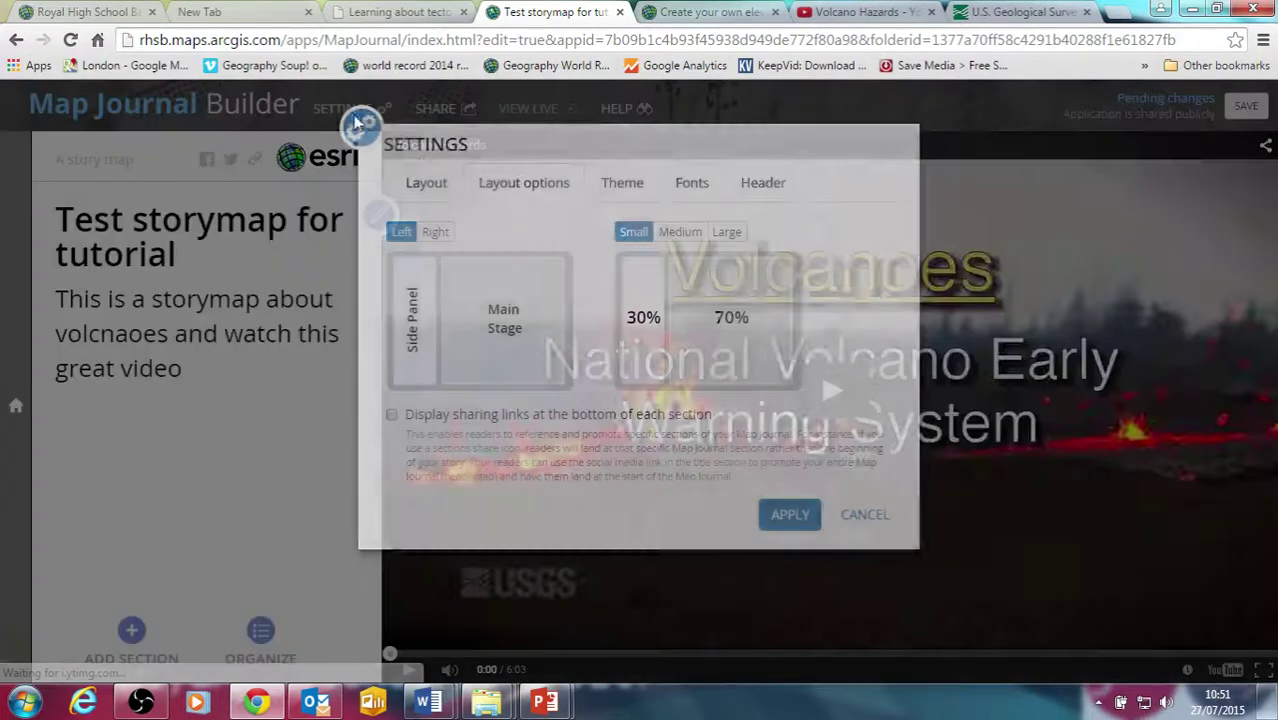
pyautogui.click(621, 183)
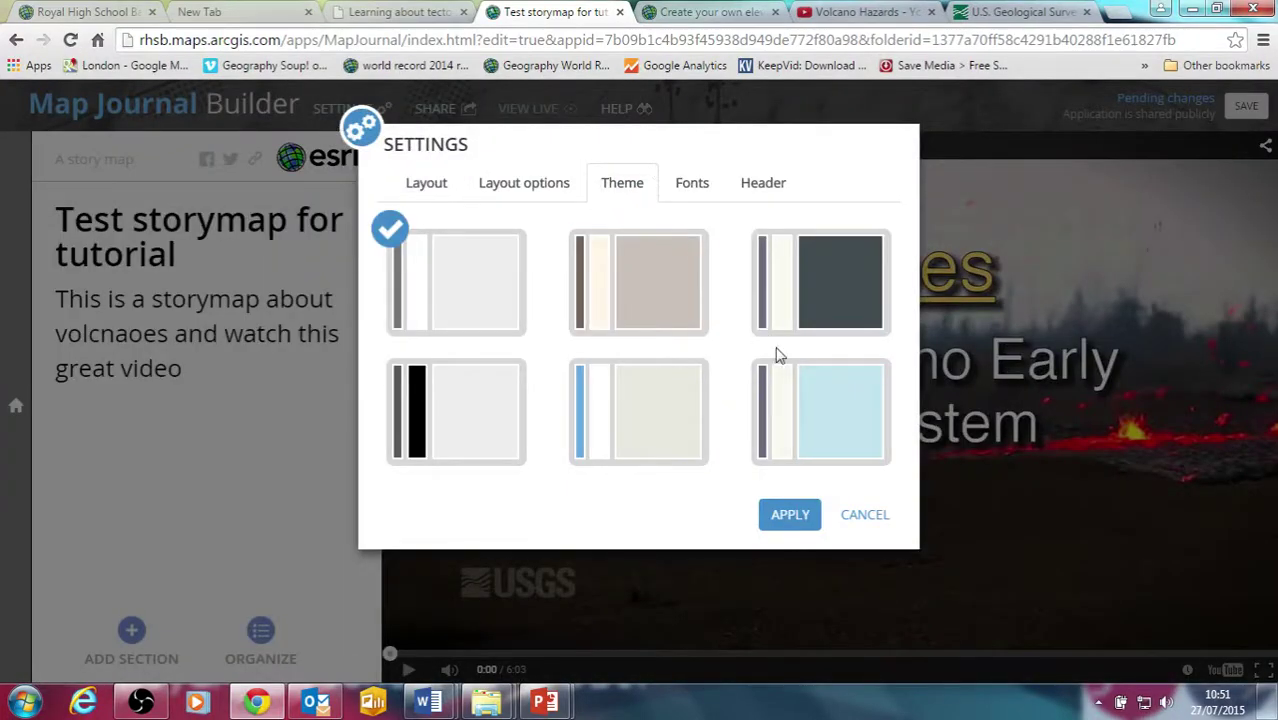
pyautogui.click(631, 416)
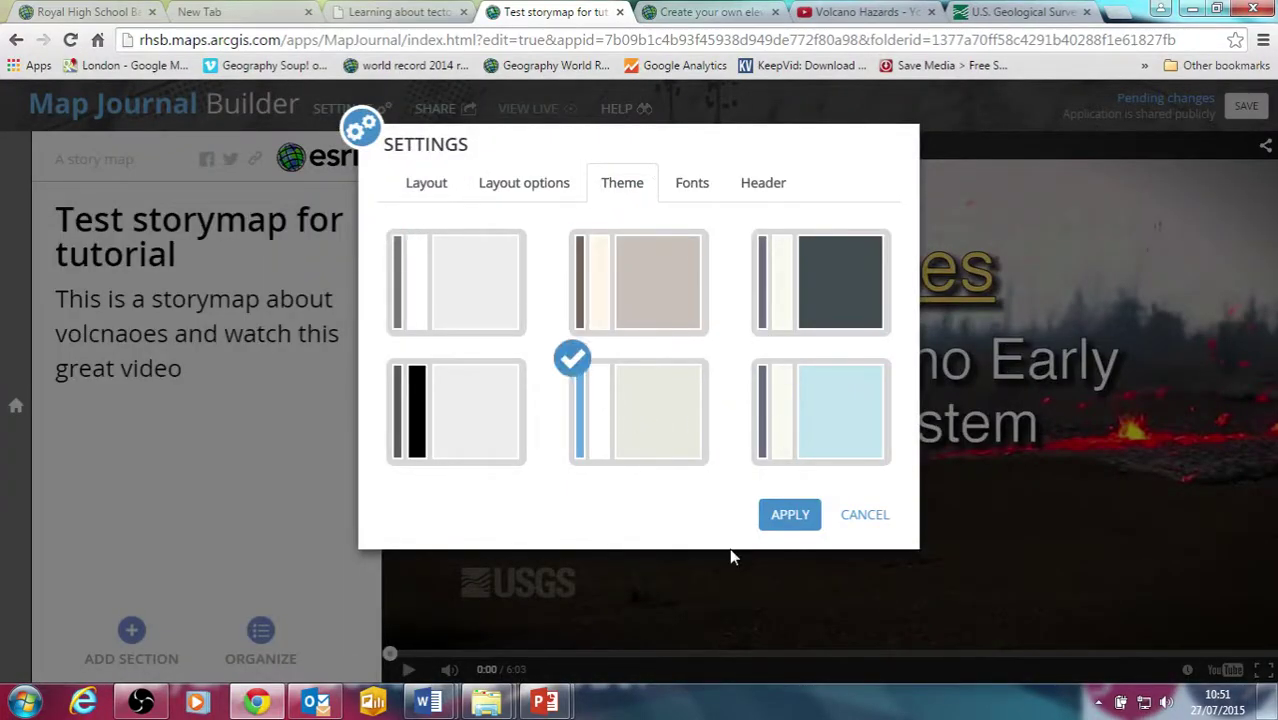
pyautogui.press('Return')
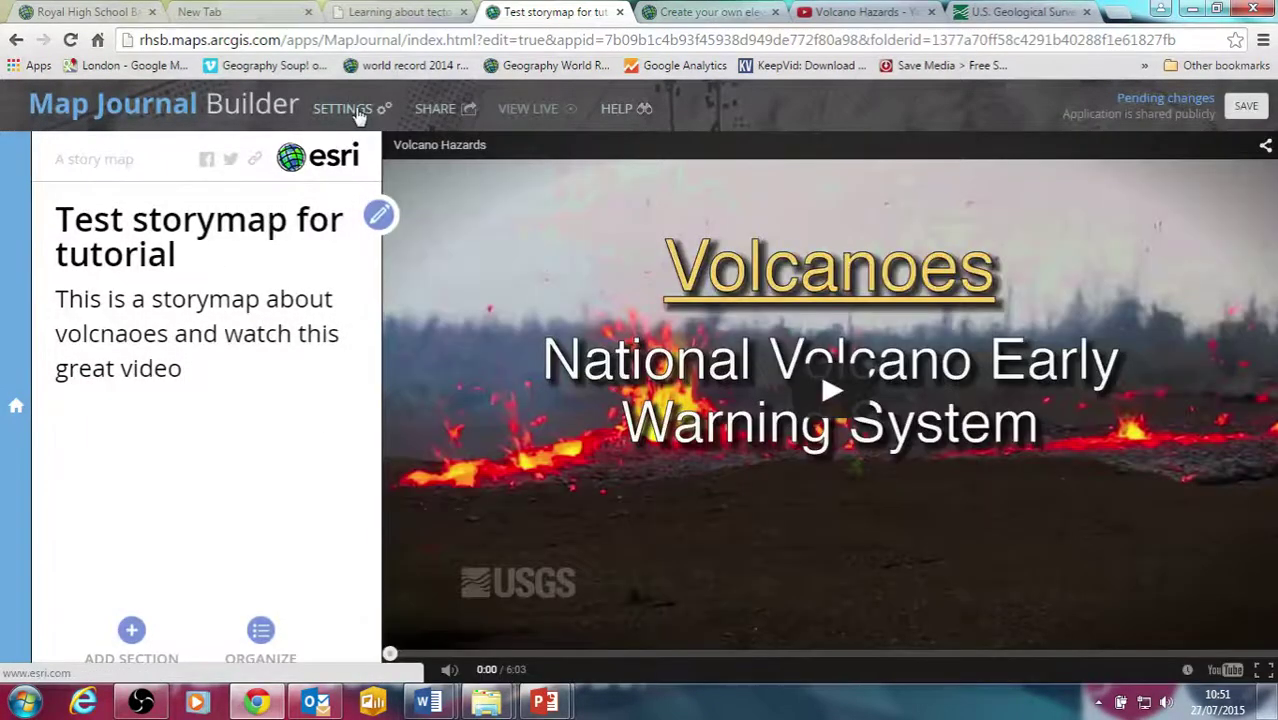
# Replace the header link text with "test storymap" and apply the header settings.
pyautogui.click(352, 110)
pyautogui.click(692, 183)
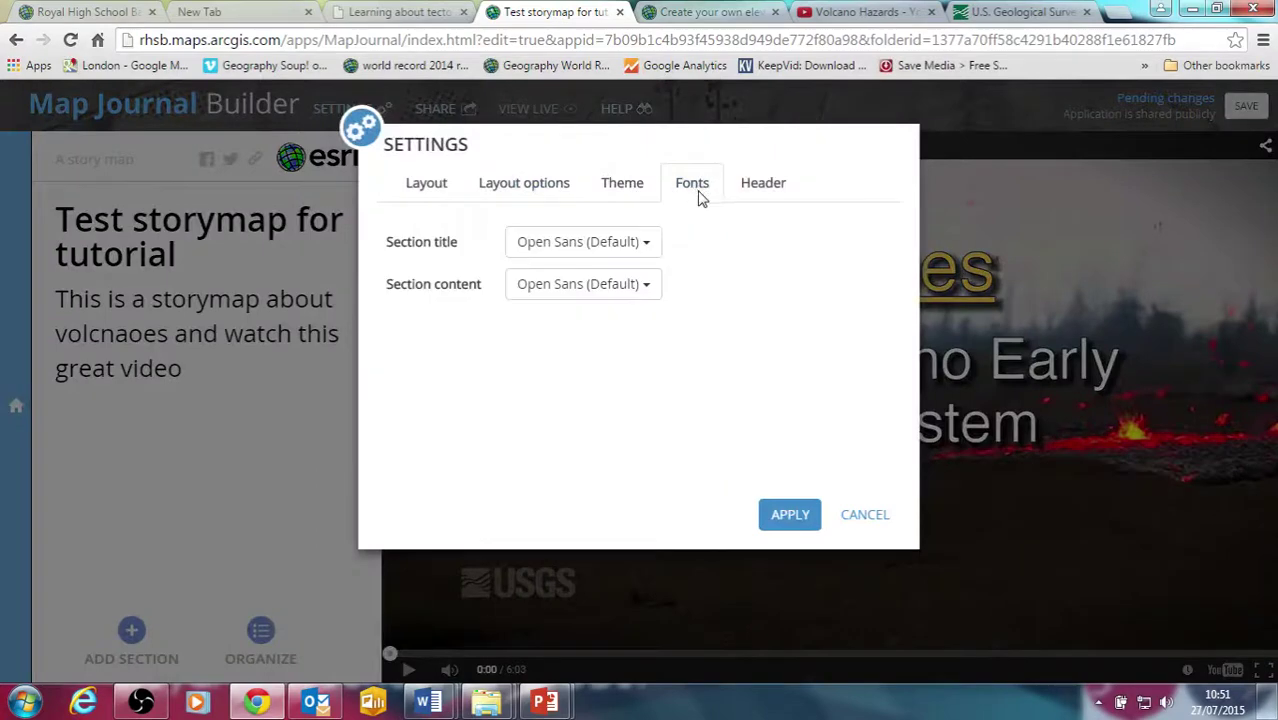
pyautogui.click(757, 184)
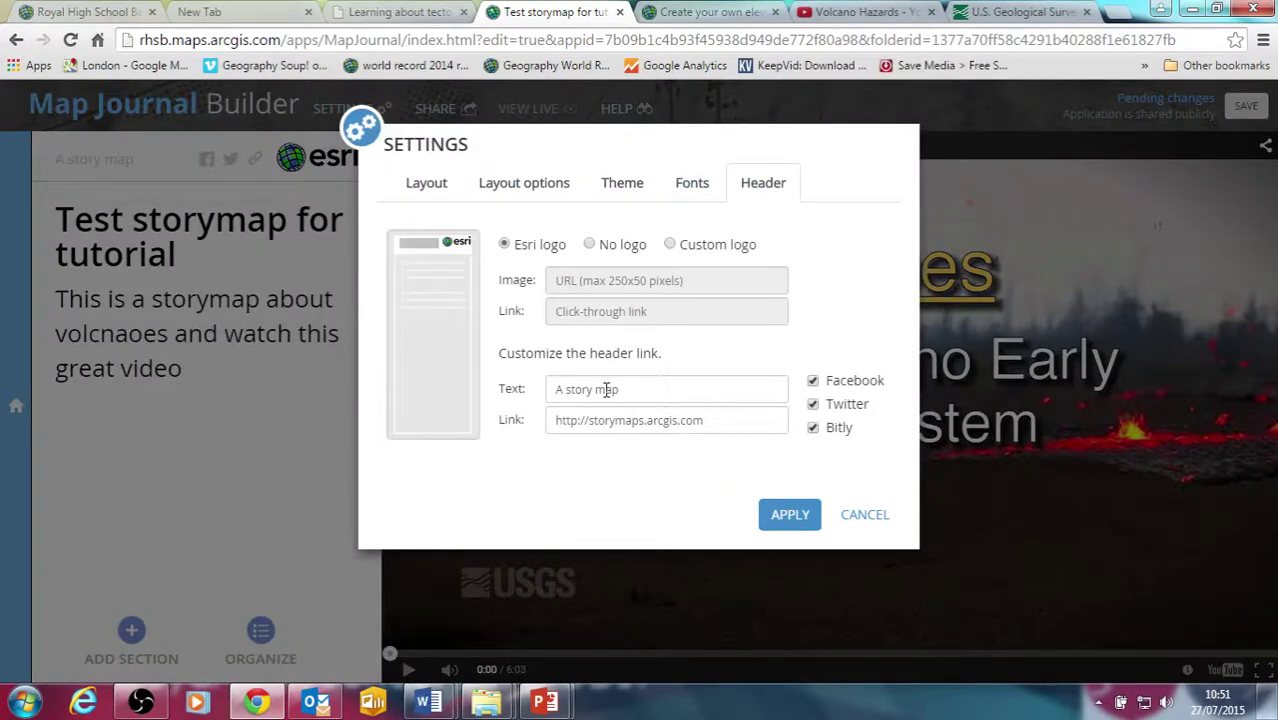
pyautogui.moveTo(634, 398); pyautogui.dragTo(517, 410)
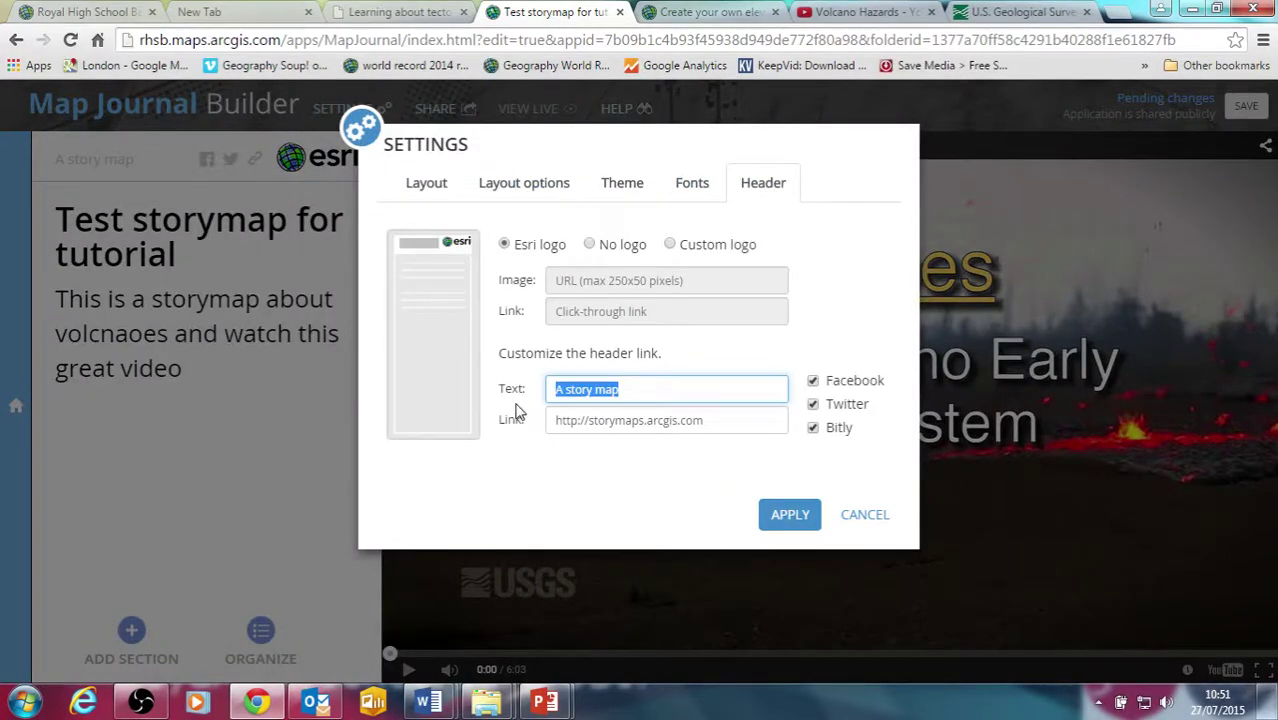
pyautogui.write('test')
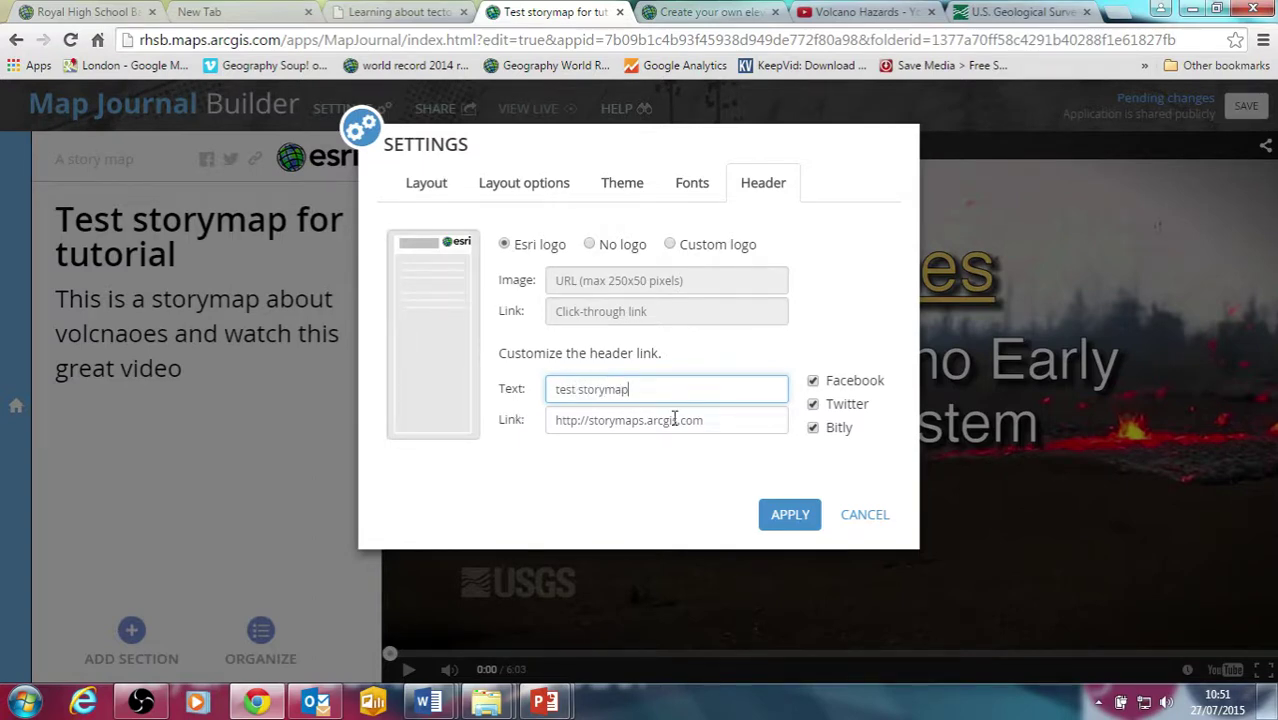
pyautogui.click(786, 514)
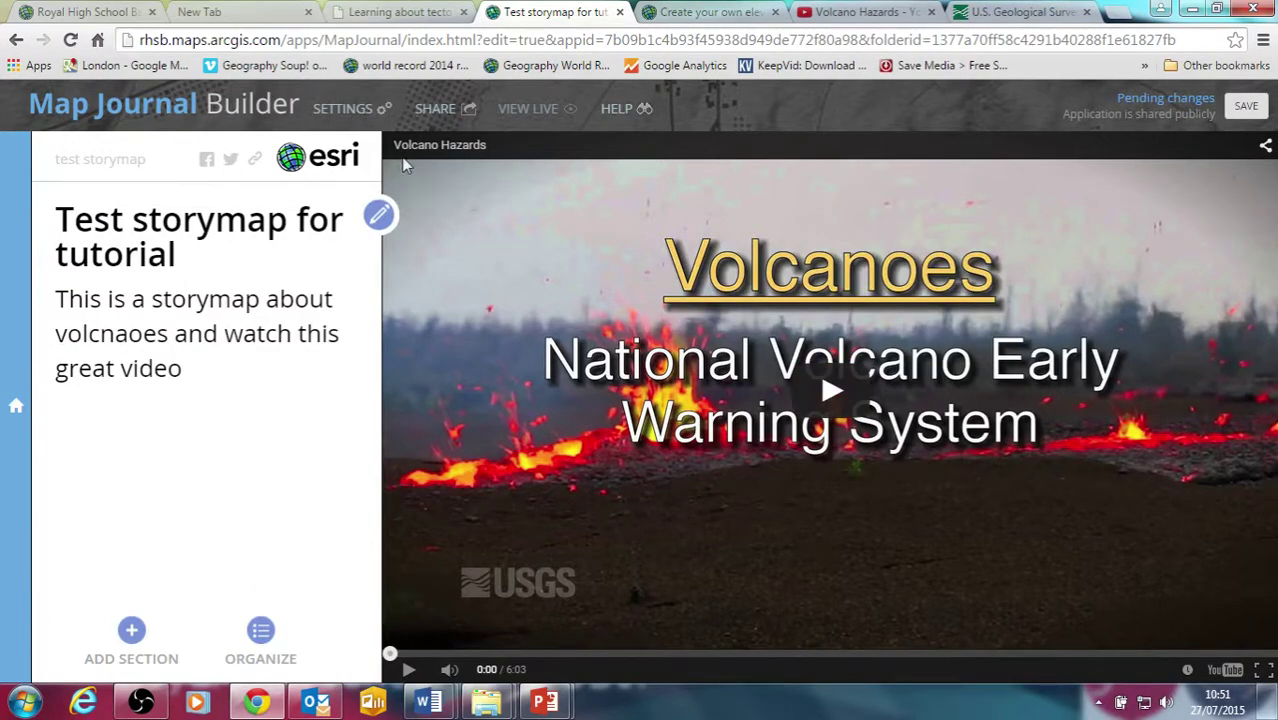
# Review the application's sharing link and sharing options, and close them.
pyautogui.click(435, 112)
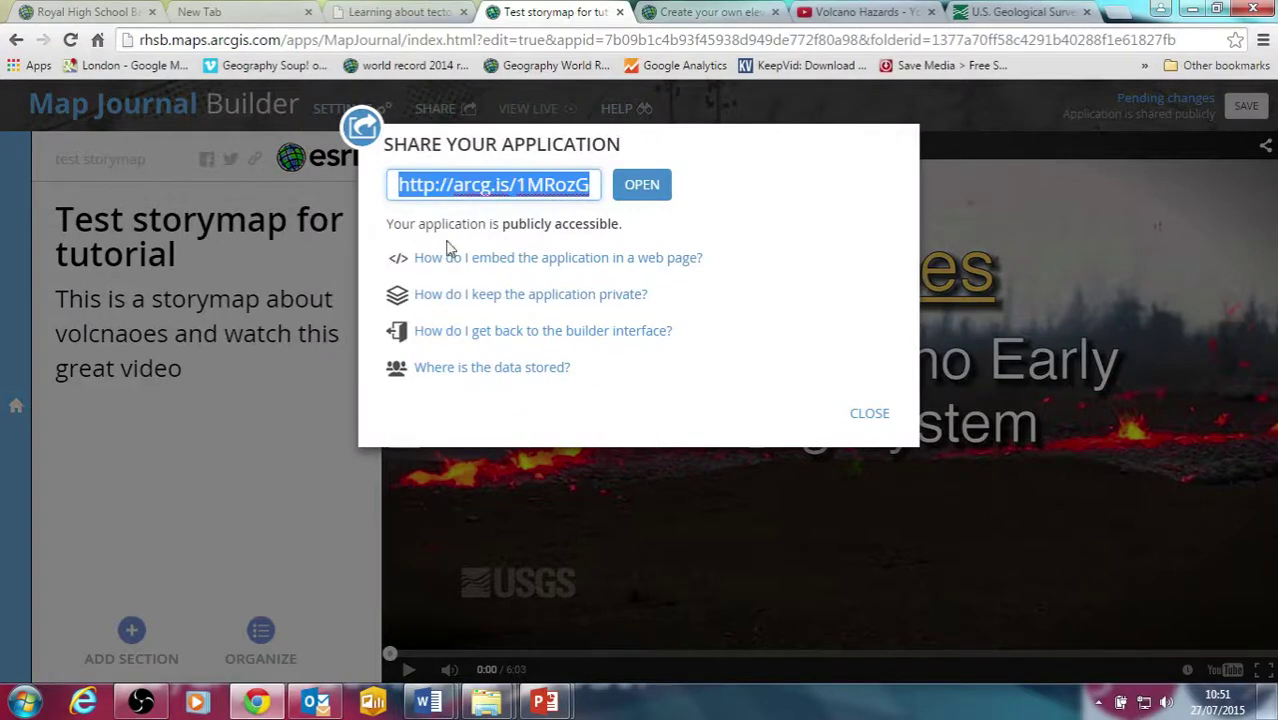
pyautogui.click(869, 413)
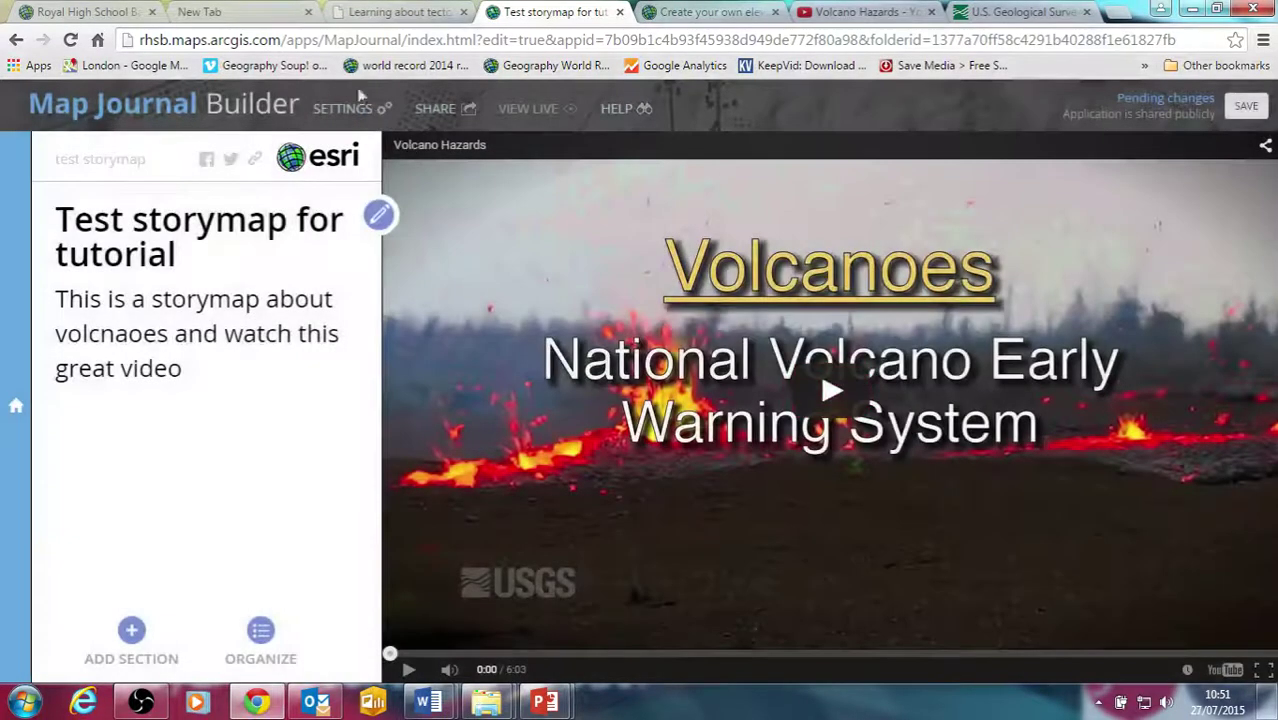
pyautogui.click(297, 45)
pyautogui.click(226, 292)
# Start a new section using the "Volcanic eruptions from last 2000 years" web map as its main stage content.
pyautogui.click(139, 638)
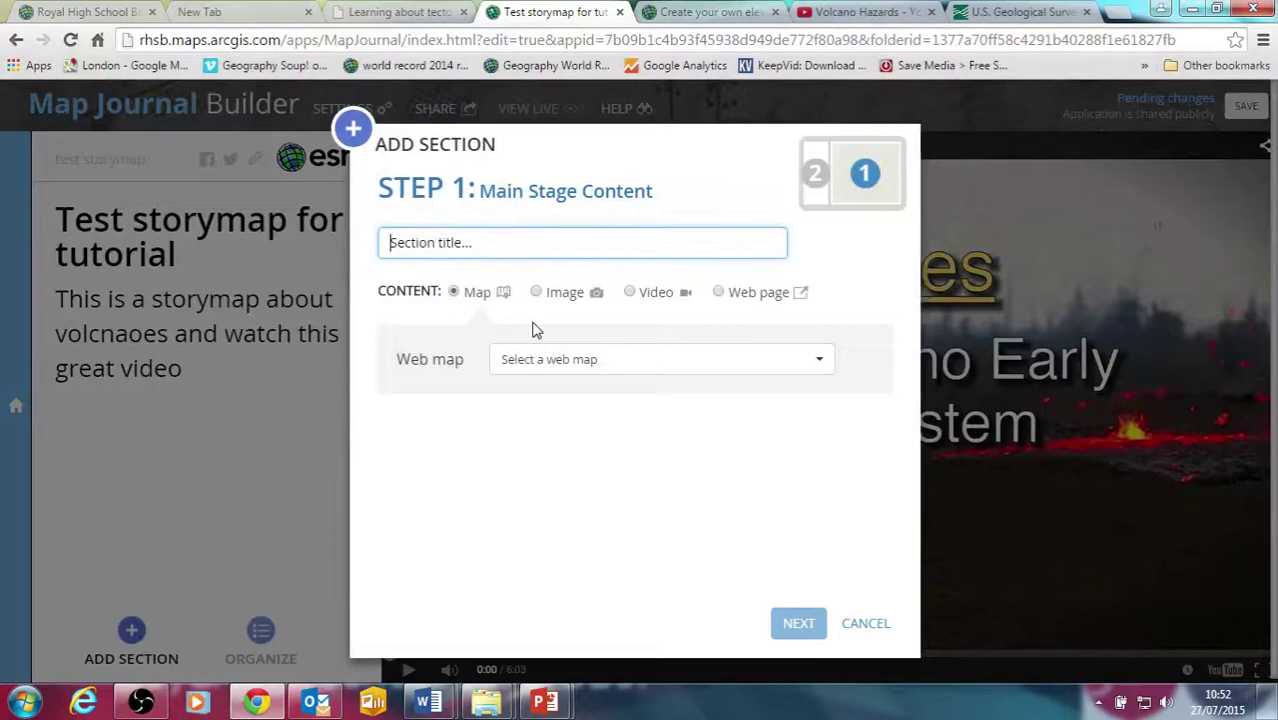
pyautogui.click(592, 359)
pyautogui.click(585, 404)
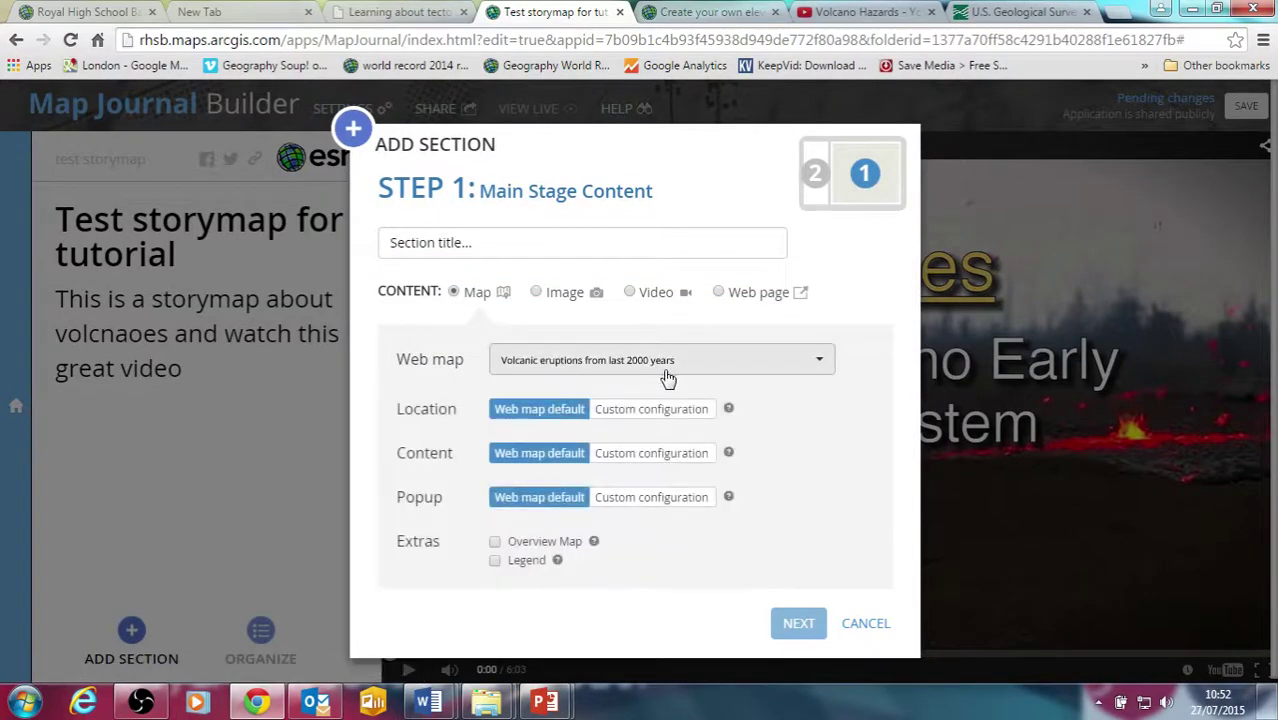
# Browse My Content for "2000 years" and select the volcanic eruptions map as the new section's web map.
pyautogui.click(716, 366)
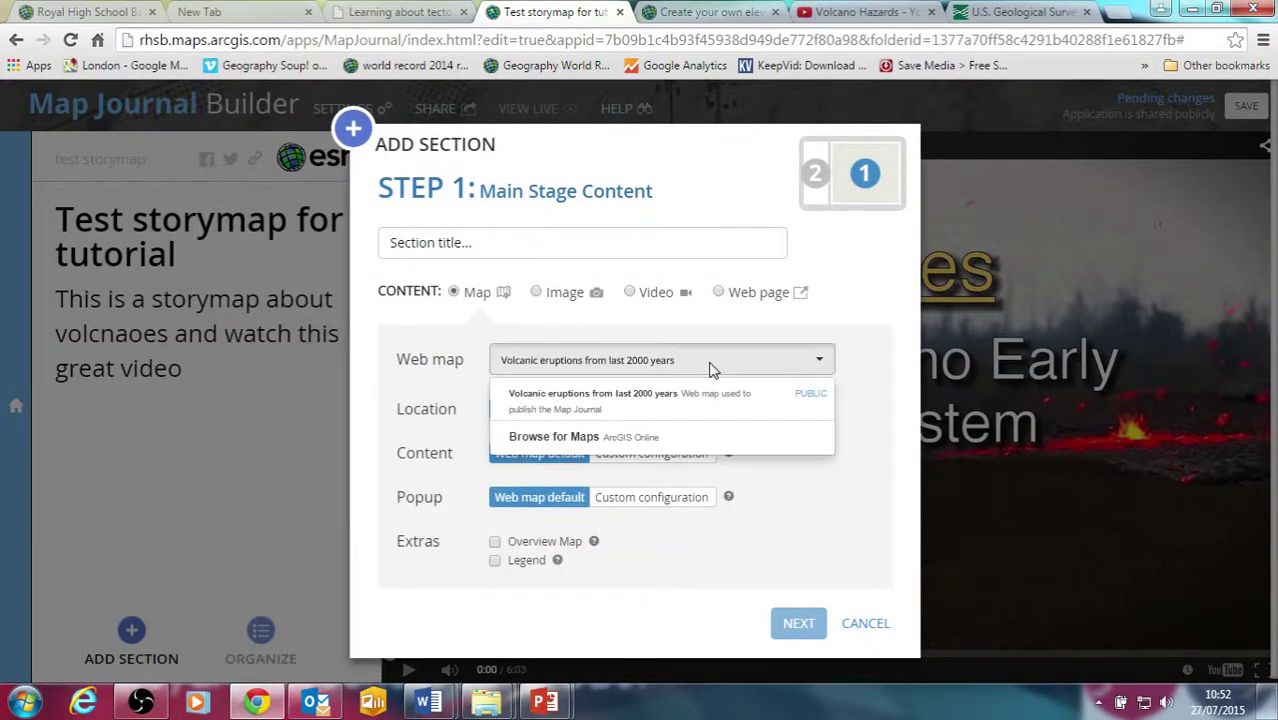
pyautogui.click(622, 440)
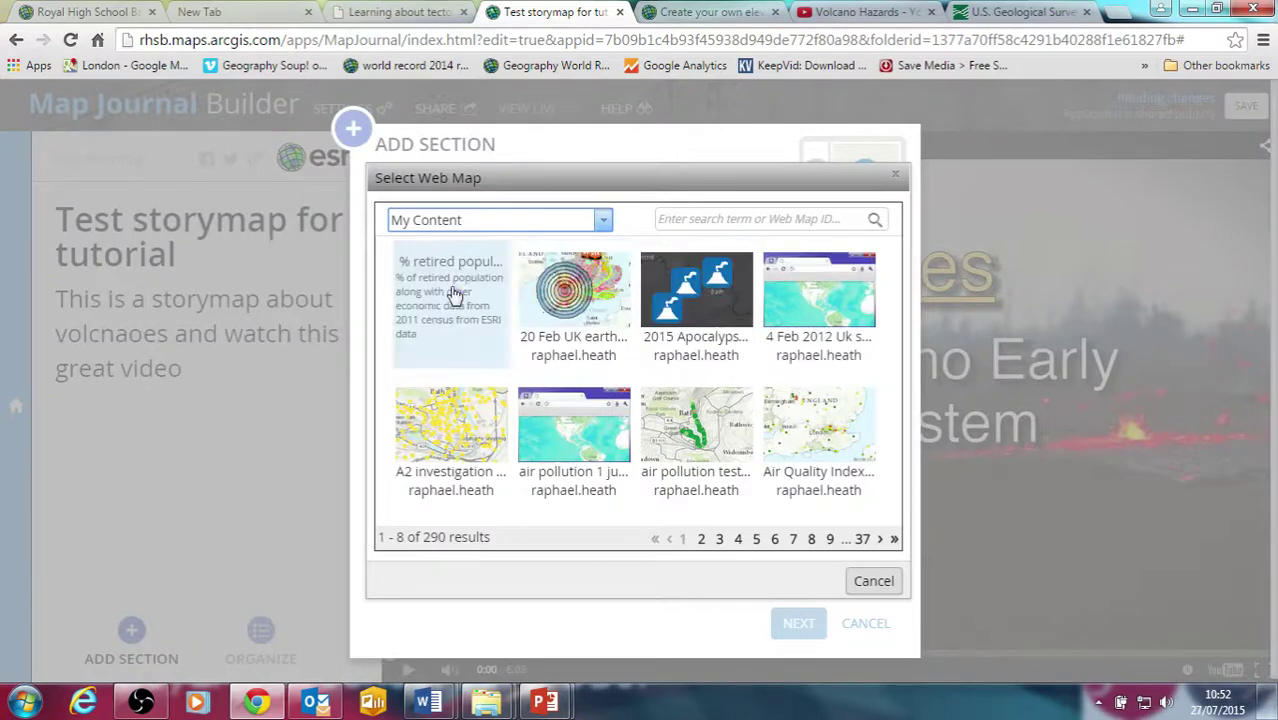
pyautogui.click(606, 224)
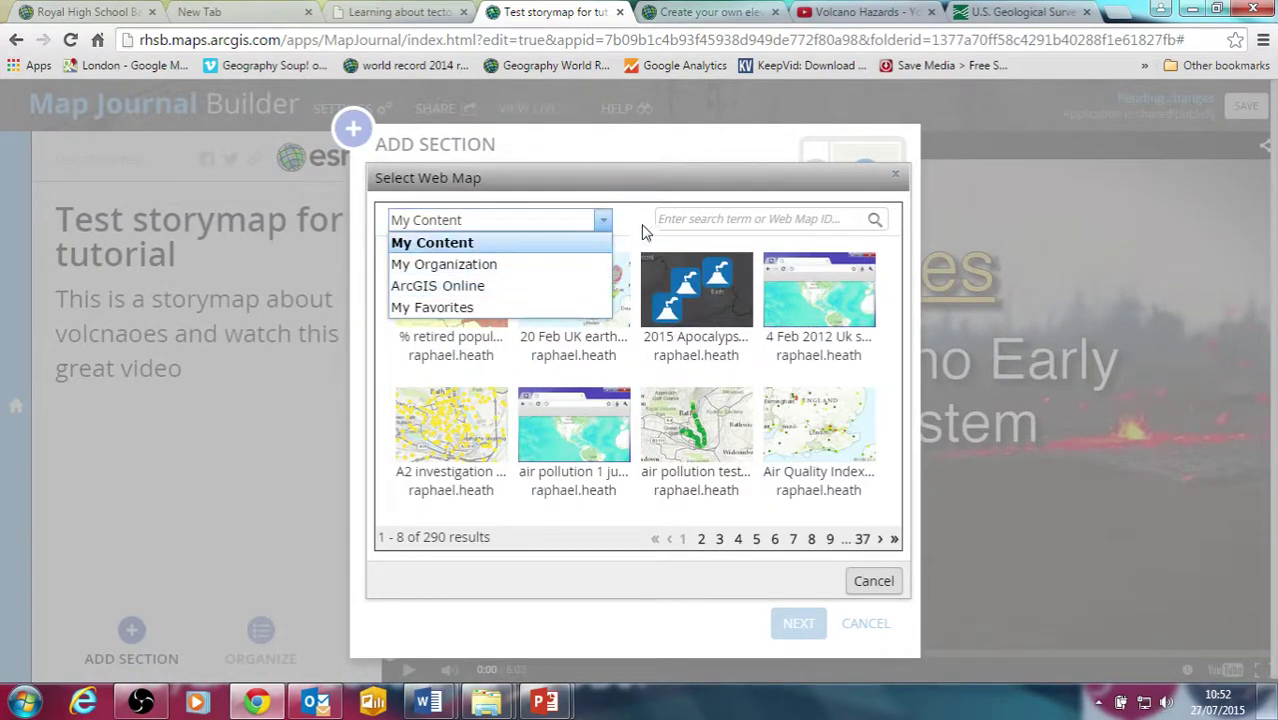
pyautogui.click(684, 218)
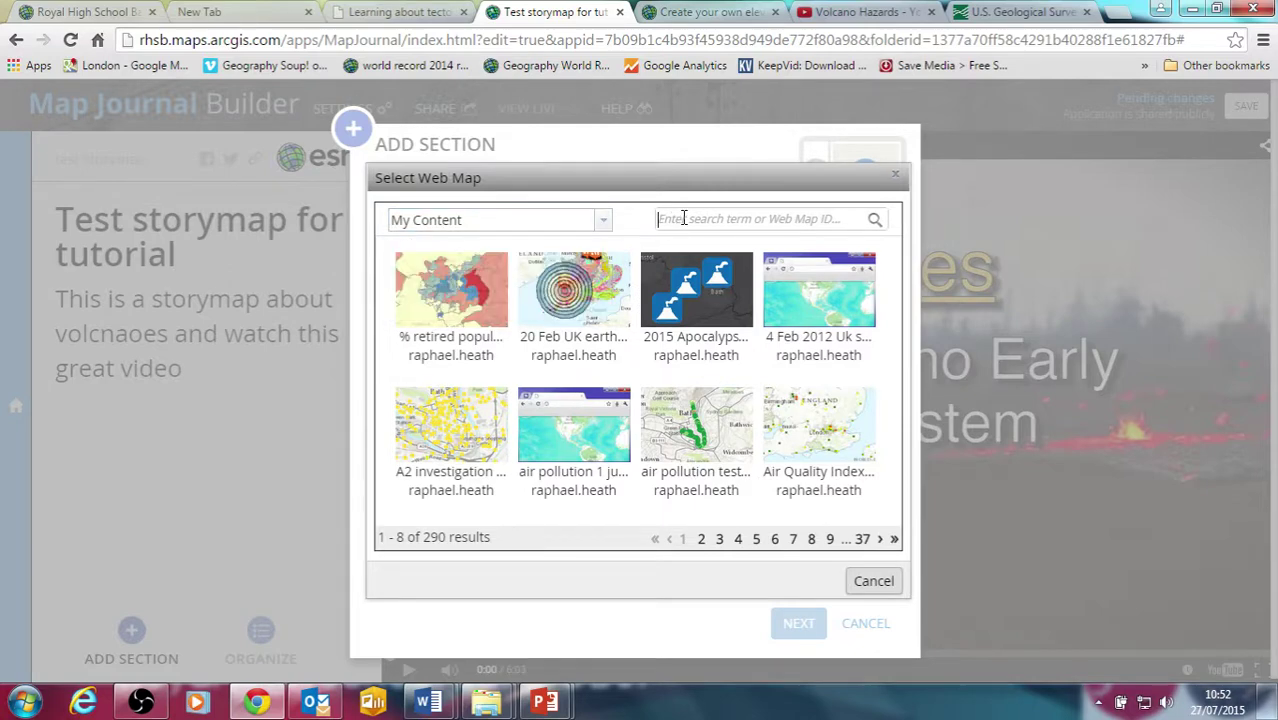
pyautogui.write('200')
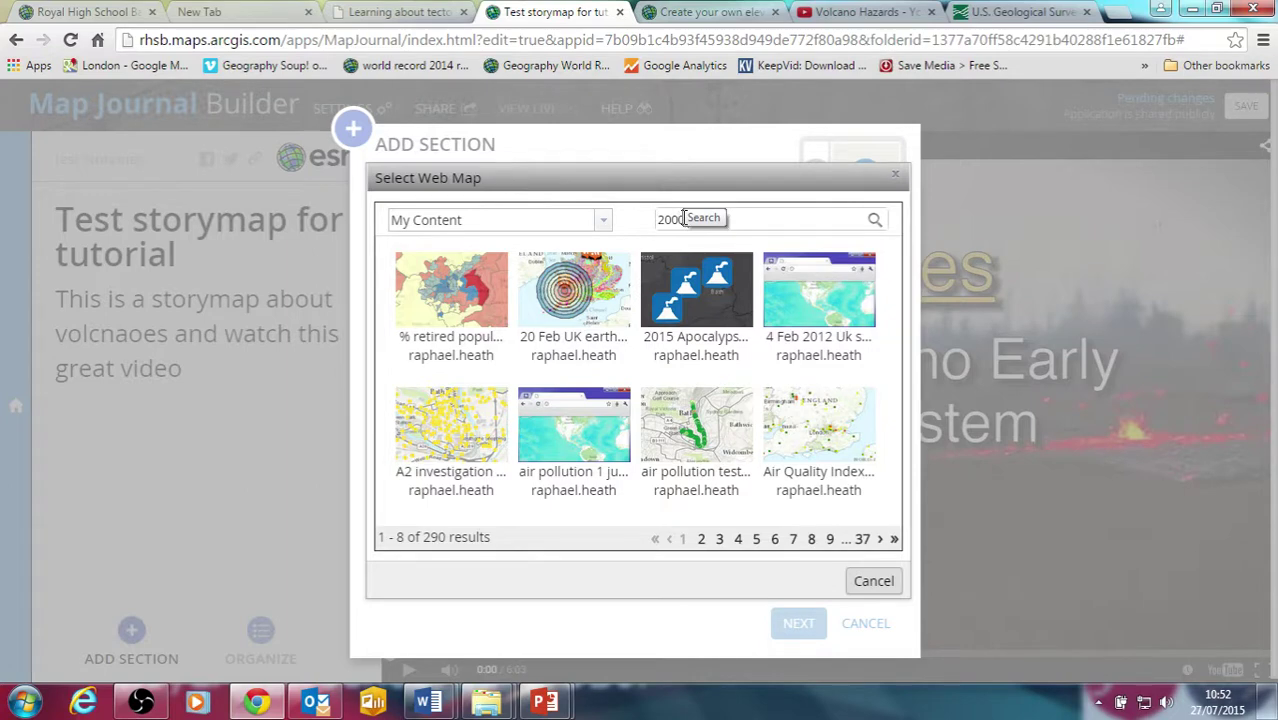
pyautogui.write('0 years')
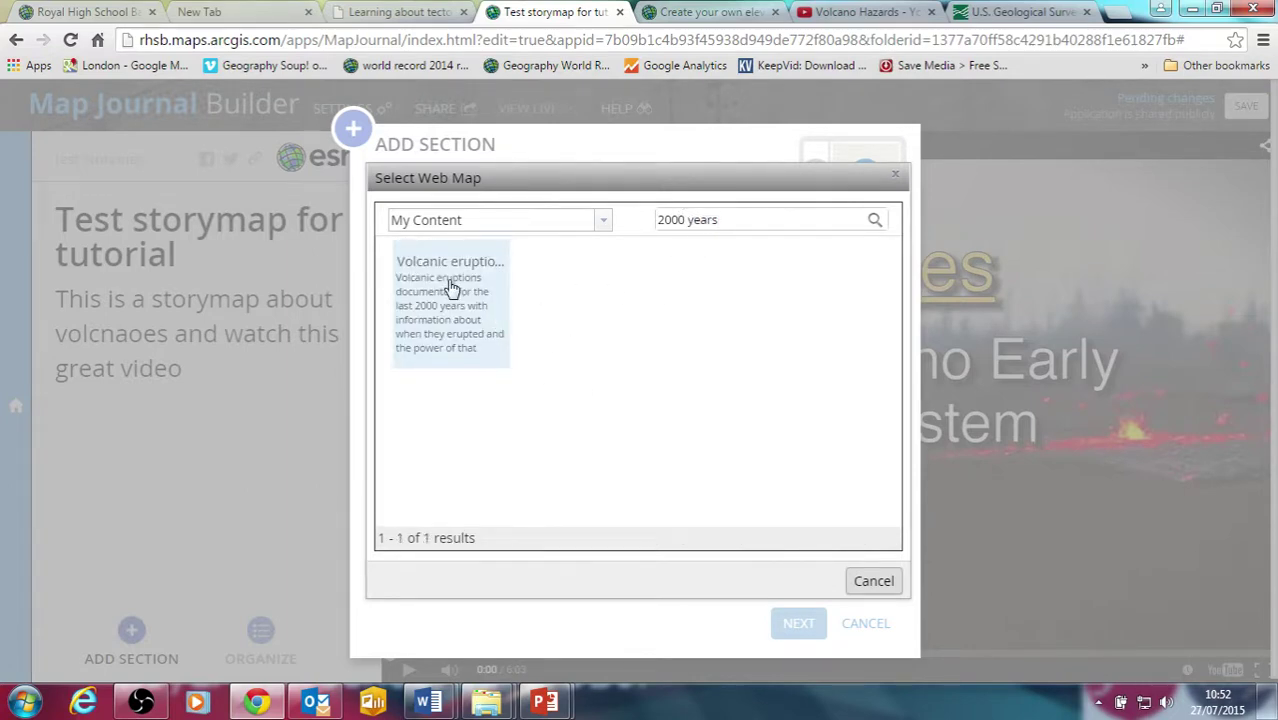
pyautogui.click(450, 287)
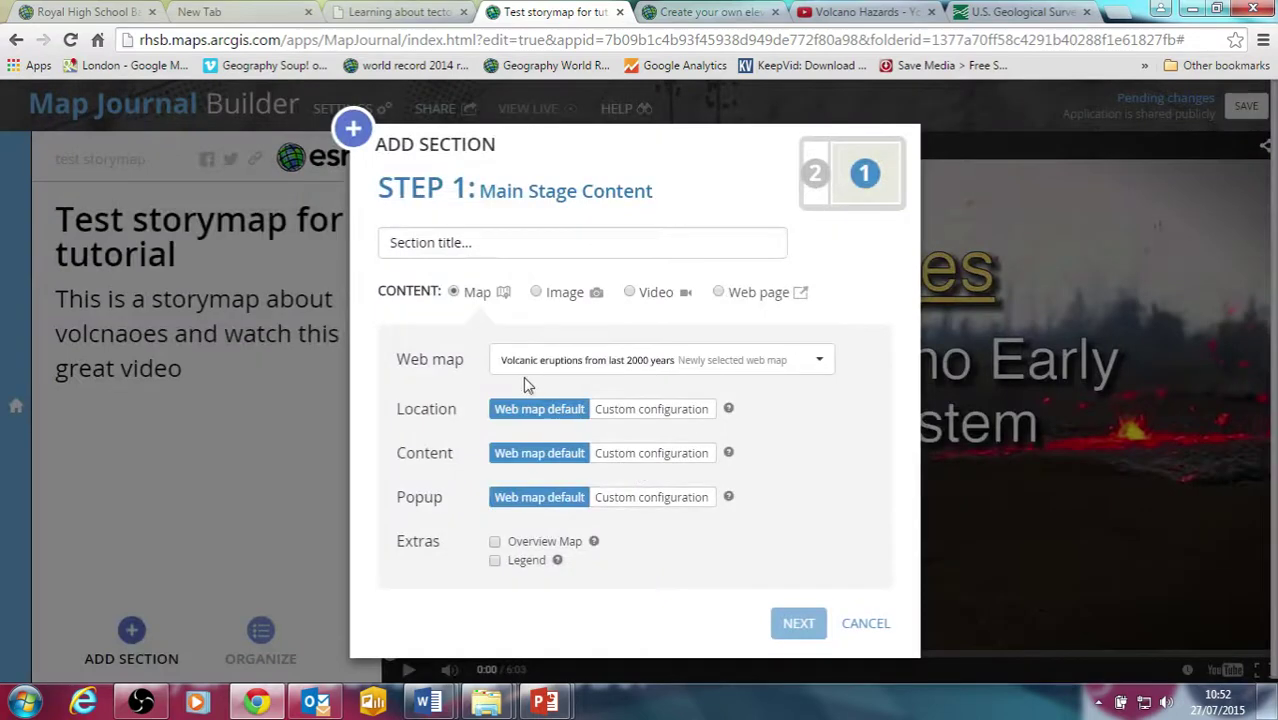
# Title the new section "Volcanoes around the world", enable the map legend, and continue to the side panel content.
pyautogui.click(430, 251)
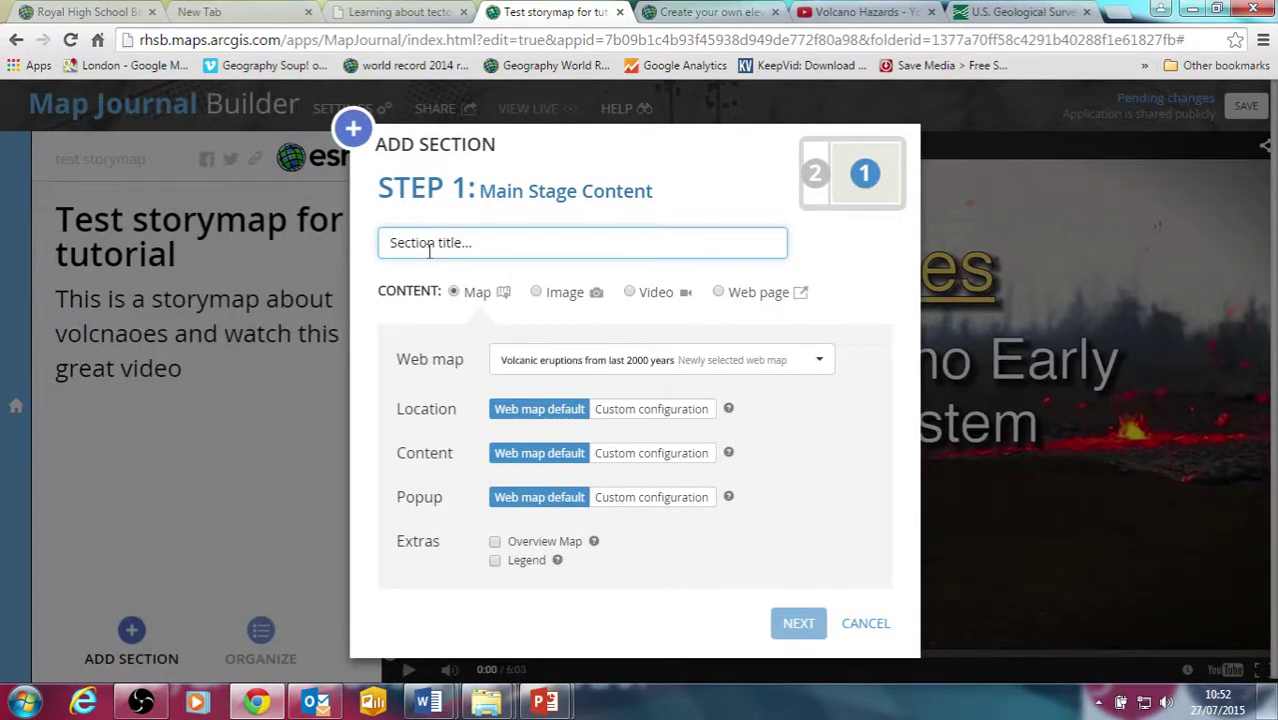
pyautogui.write('Volc')
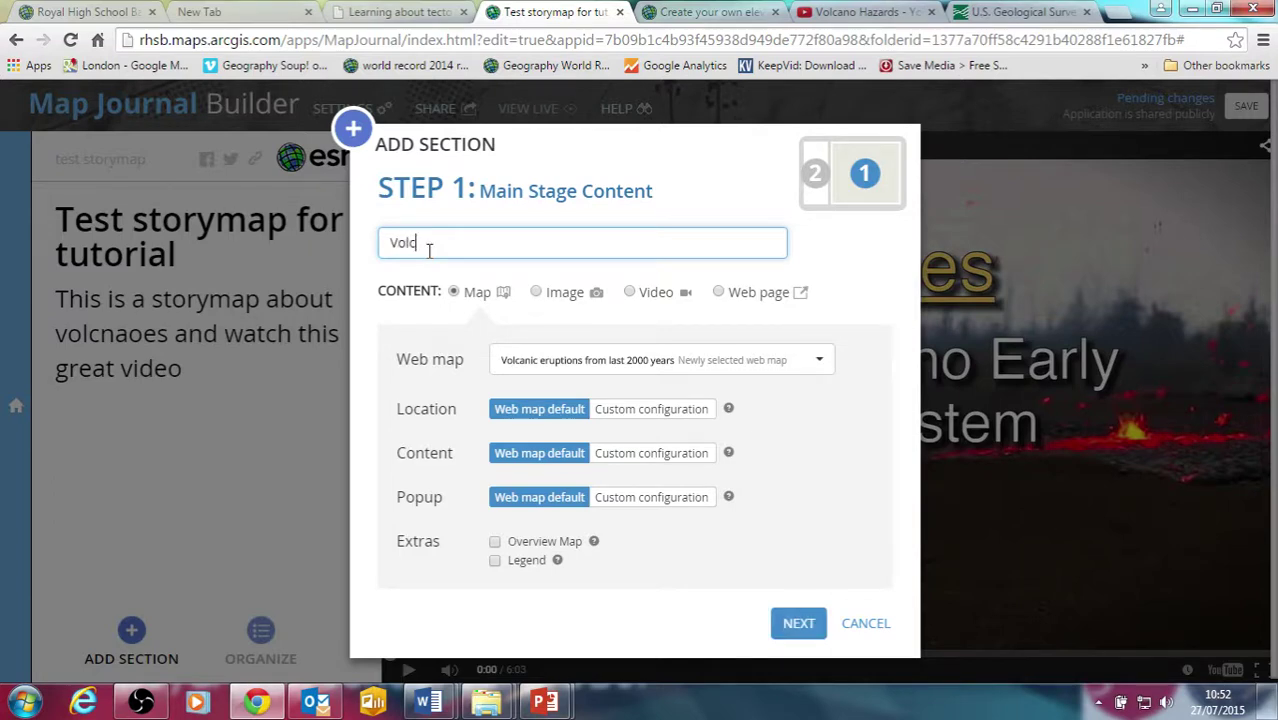
pyautogui.write('anoes around th worl')
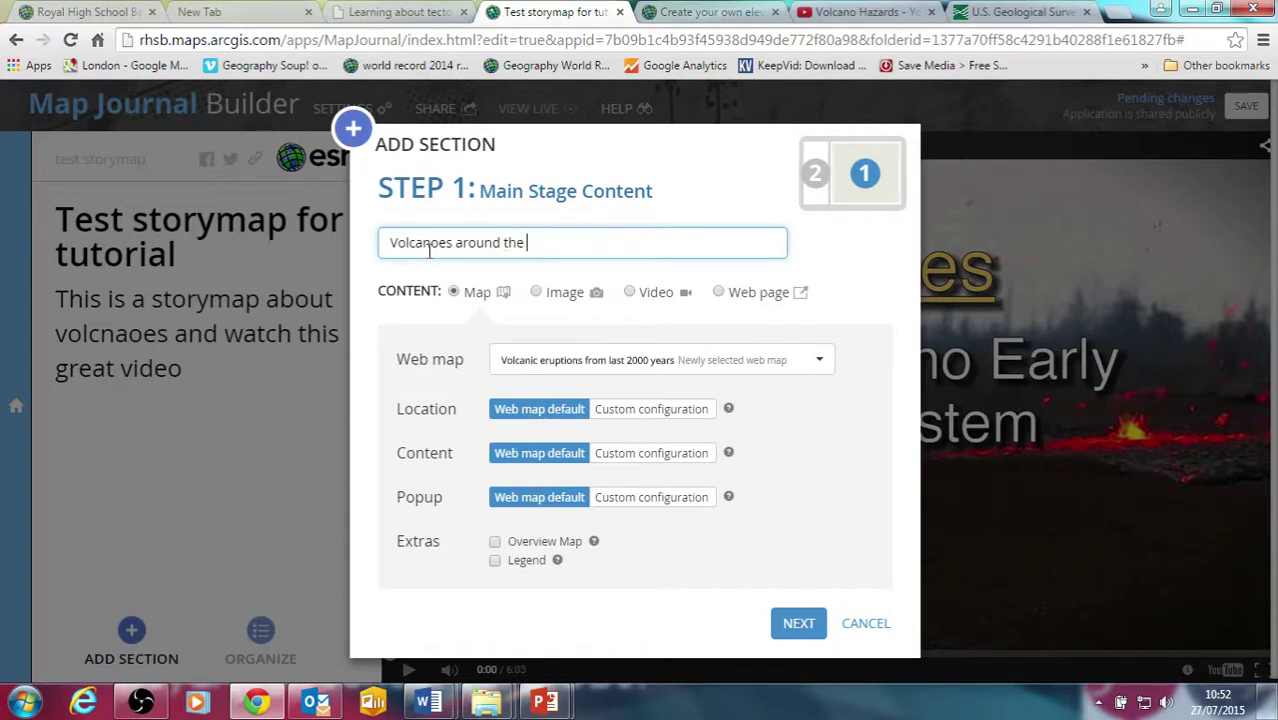
pyautogui.write('world')
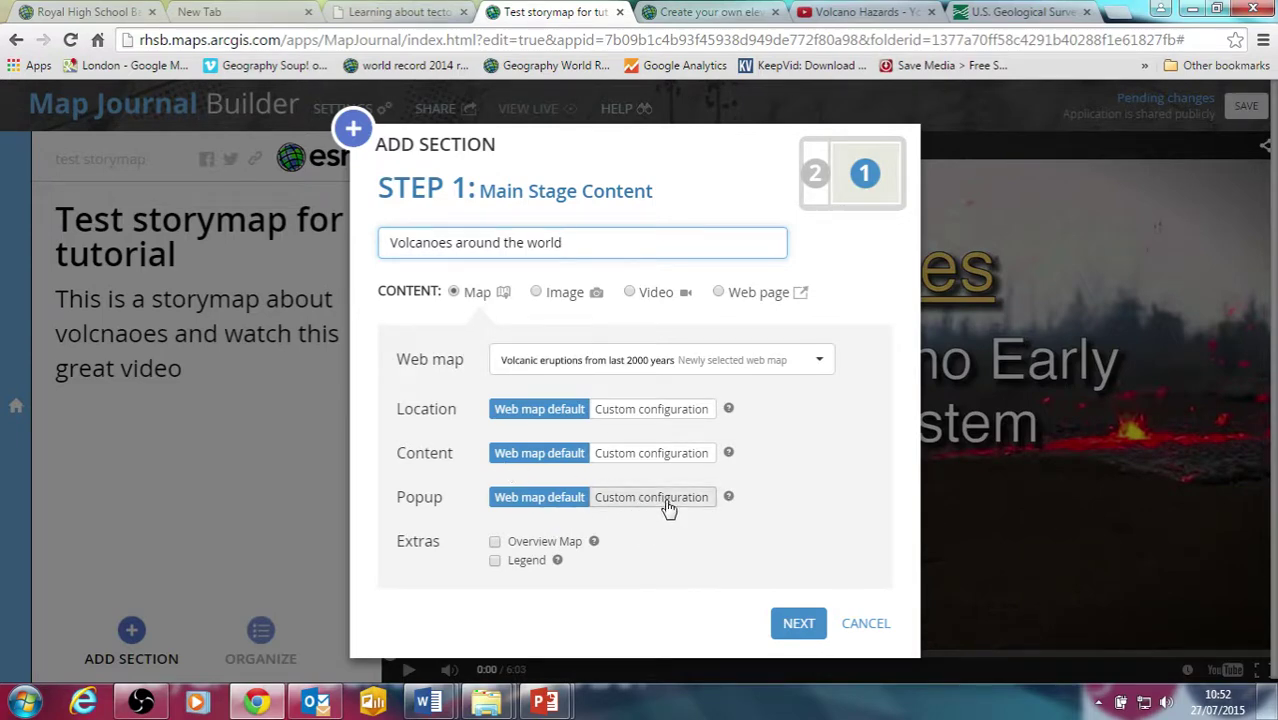
pyautogui.click(512, 561)
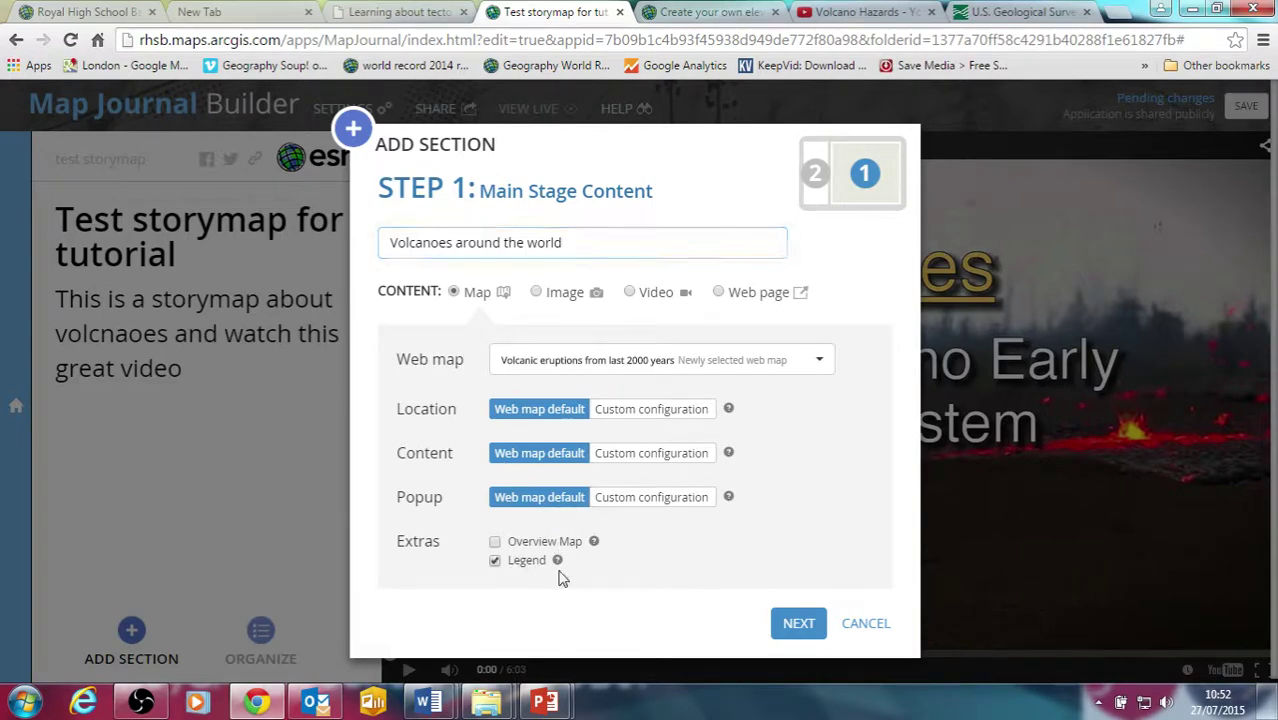
pyautogui.click(800, 625)
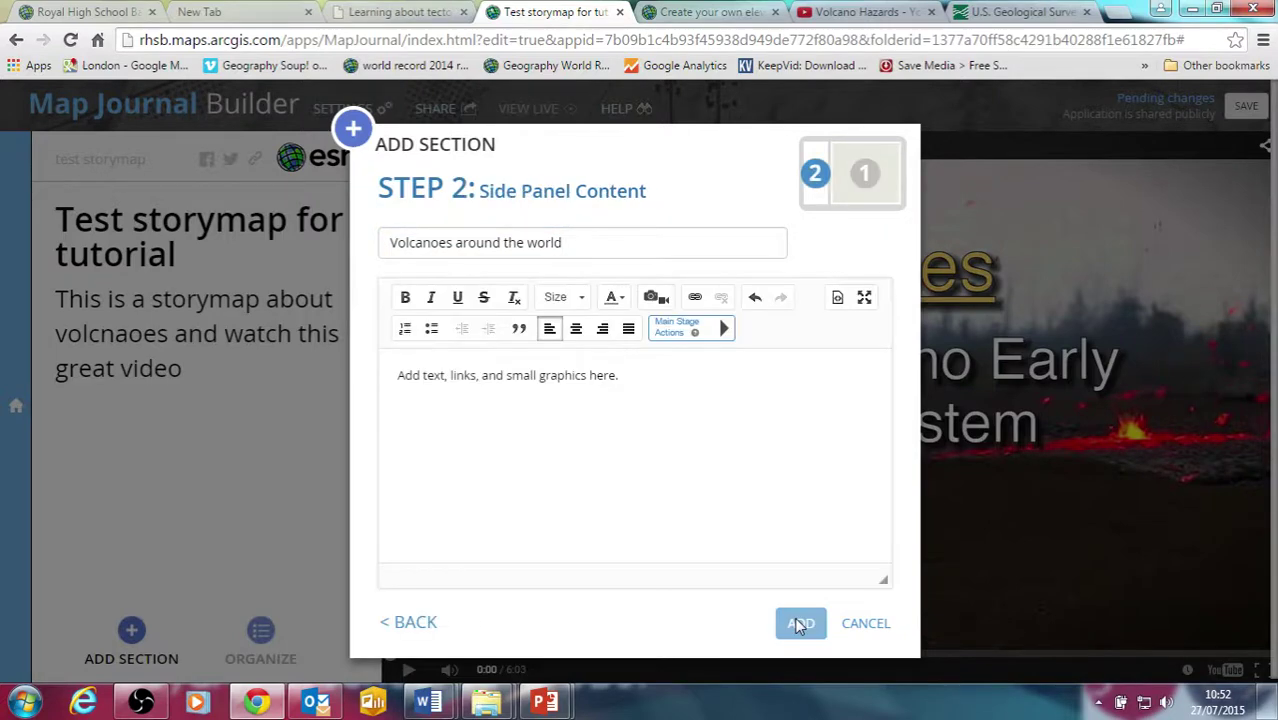
# Enter the side panel text "take a look at this map which shows the volcanoes.....", add the section, and preview it alongside the home section.
pyautogui.click(452, 378)
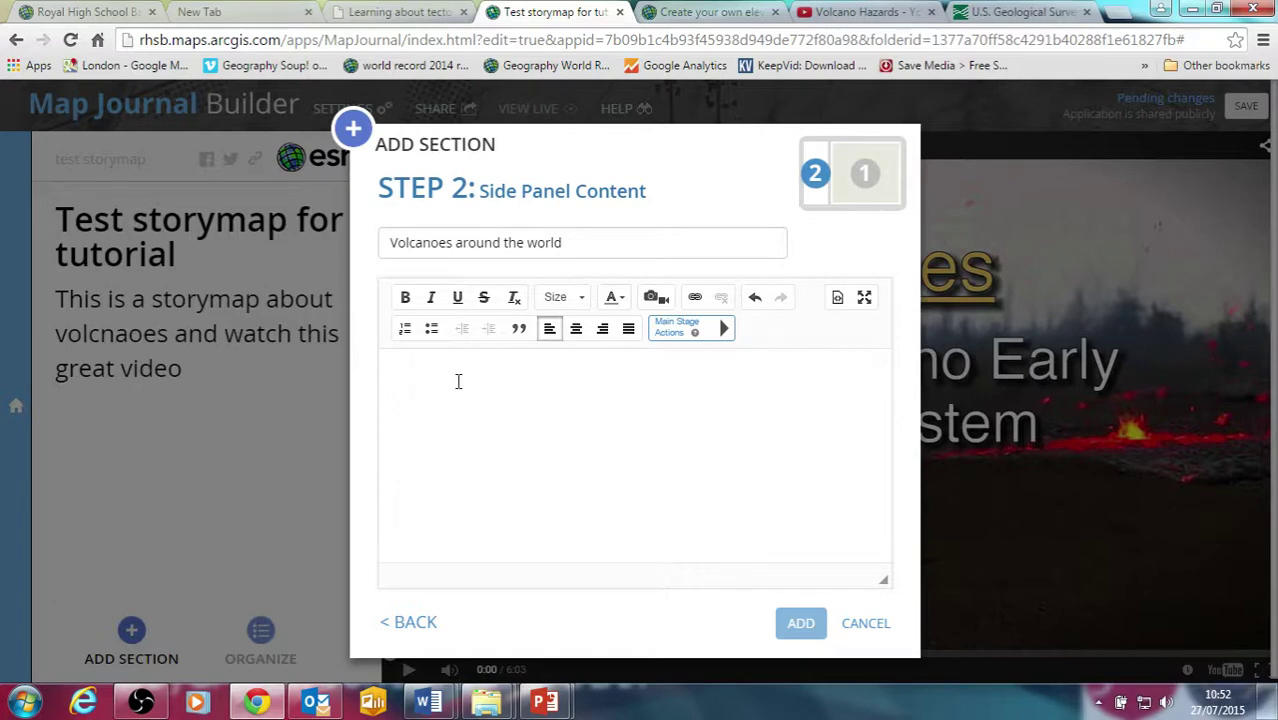
pyautogui.write('tak')
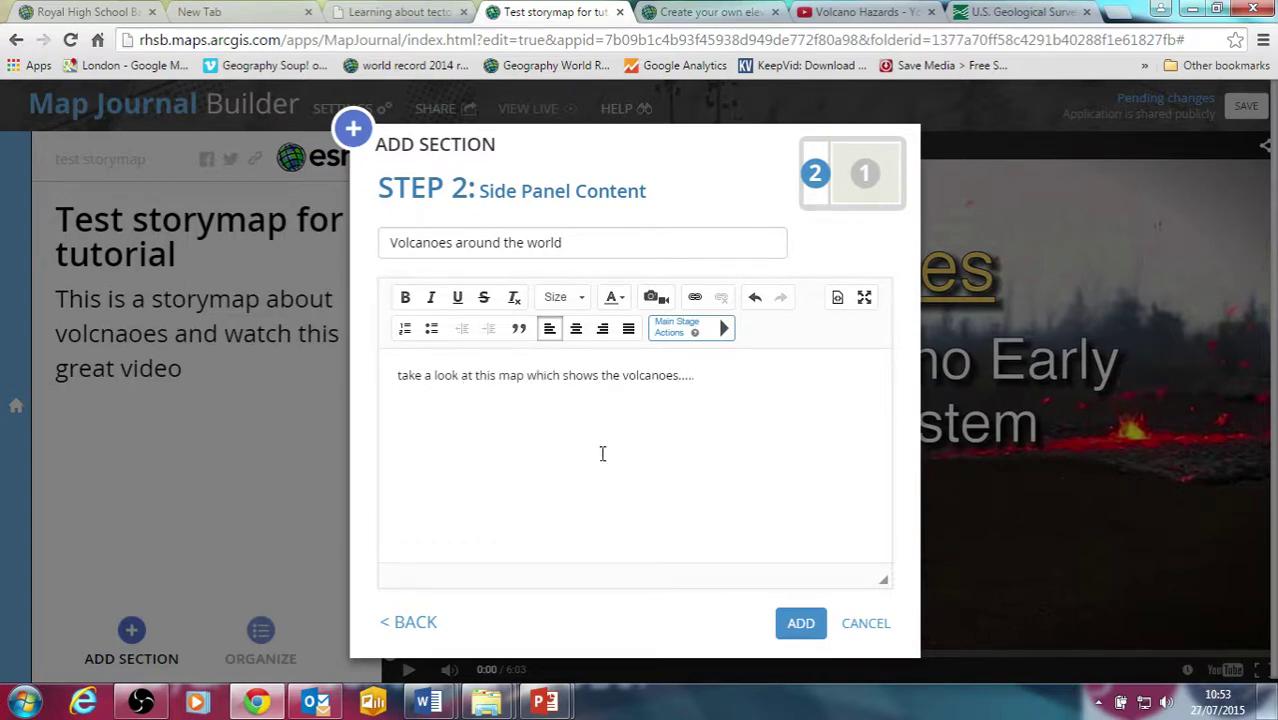
pyautogui.click(803, 632)
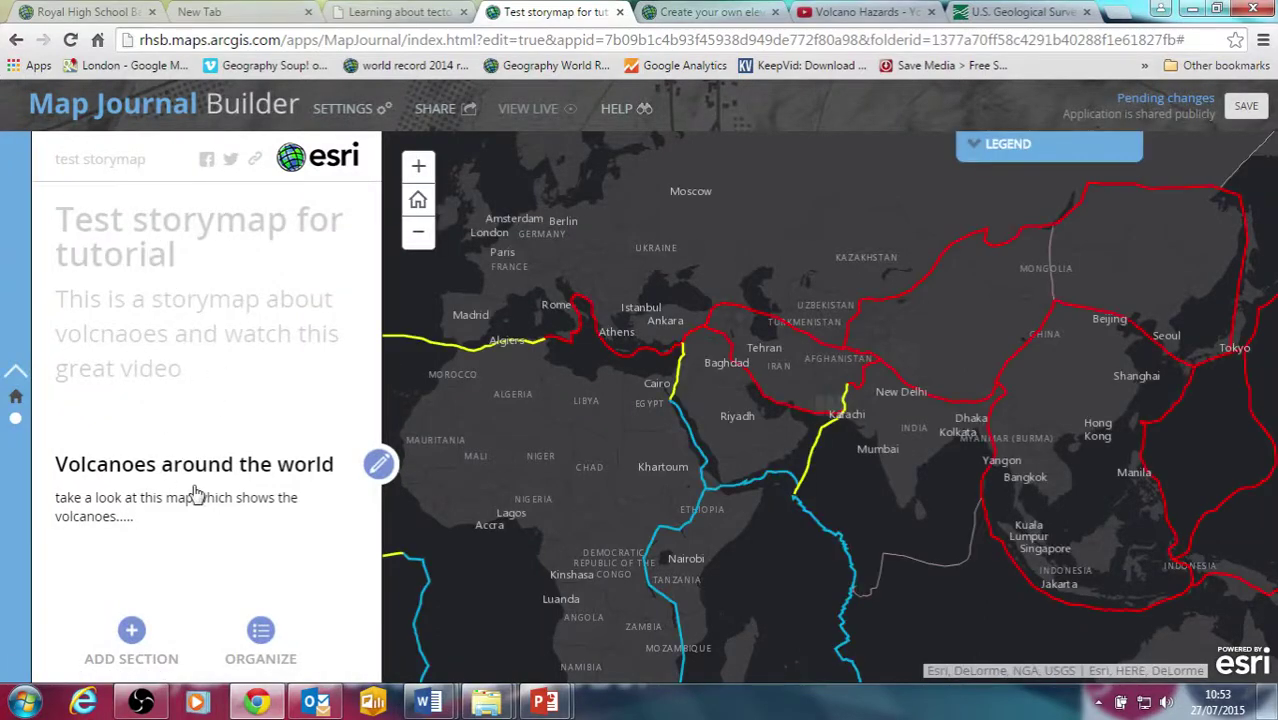
pyautogui.click(17, 399)
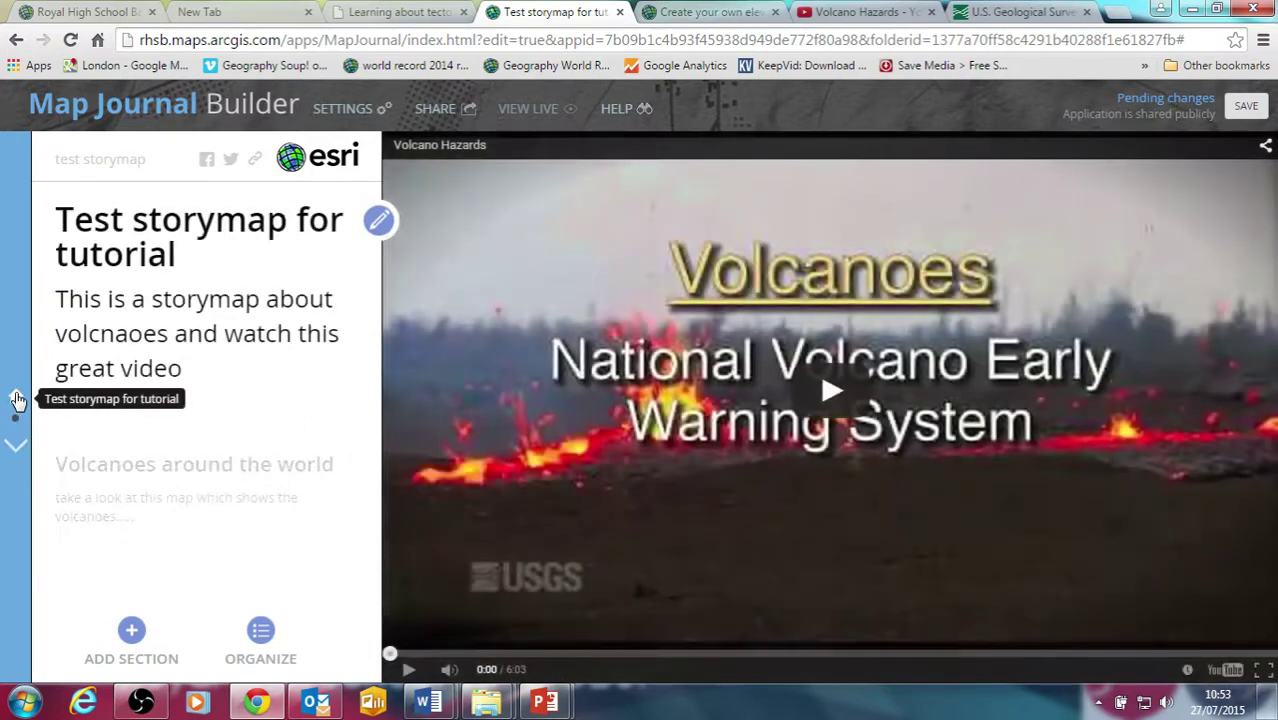
pyautogui.click(17, 421)
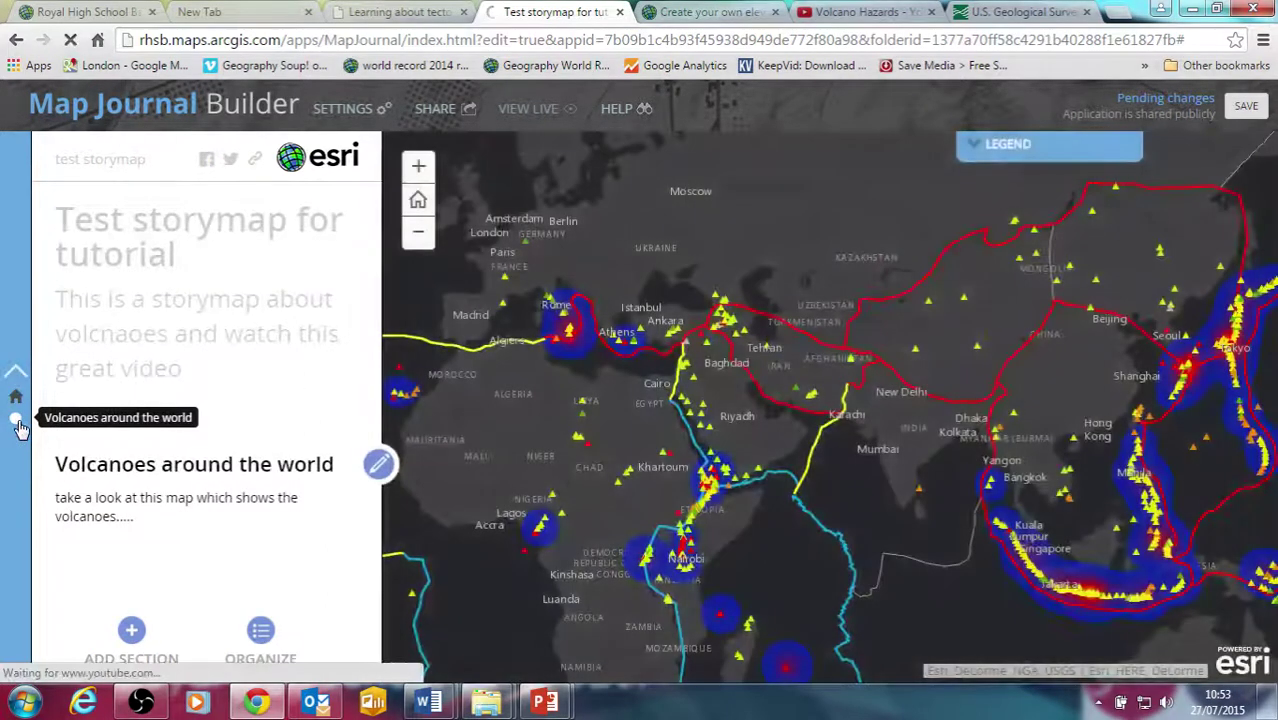
# Add "task 1 describe...." to the volcano section's side panel and save a custom map popup for the plate boundary line near Algiers.
pyautogui.click(378, 465)
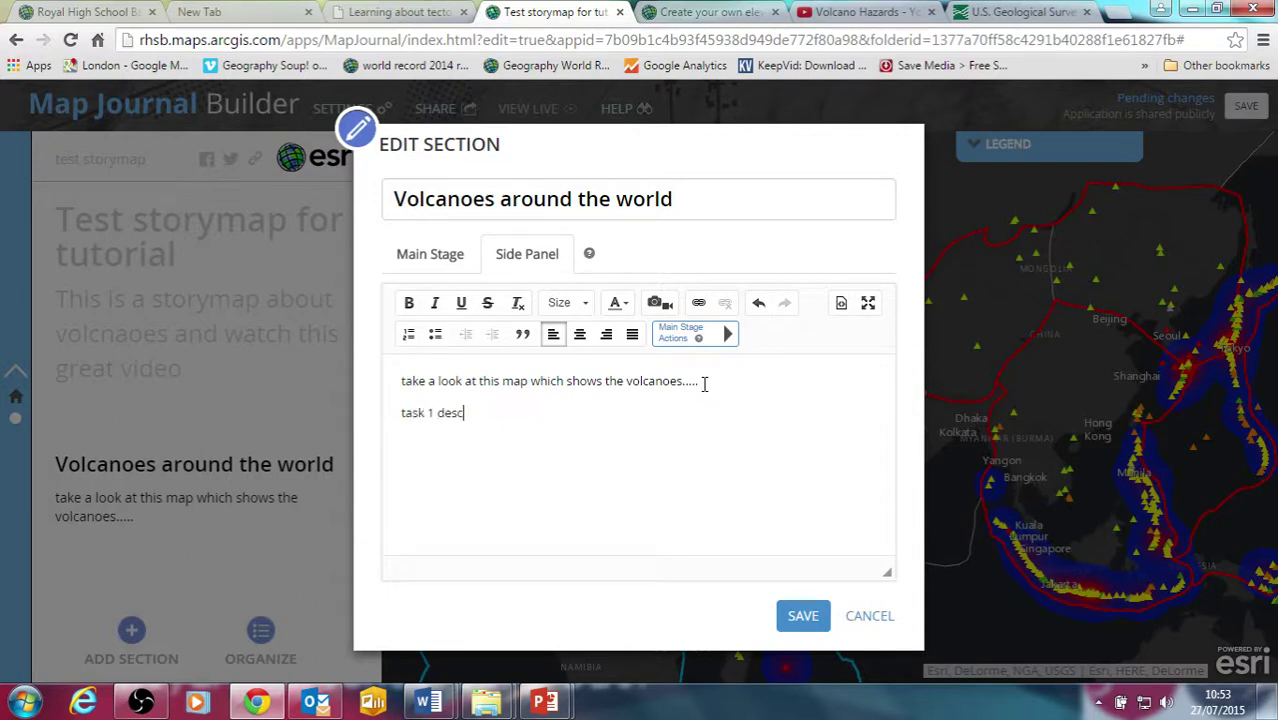
pyautogui.click(414, 262)
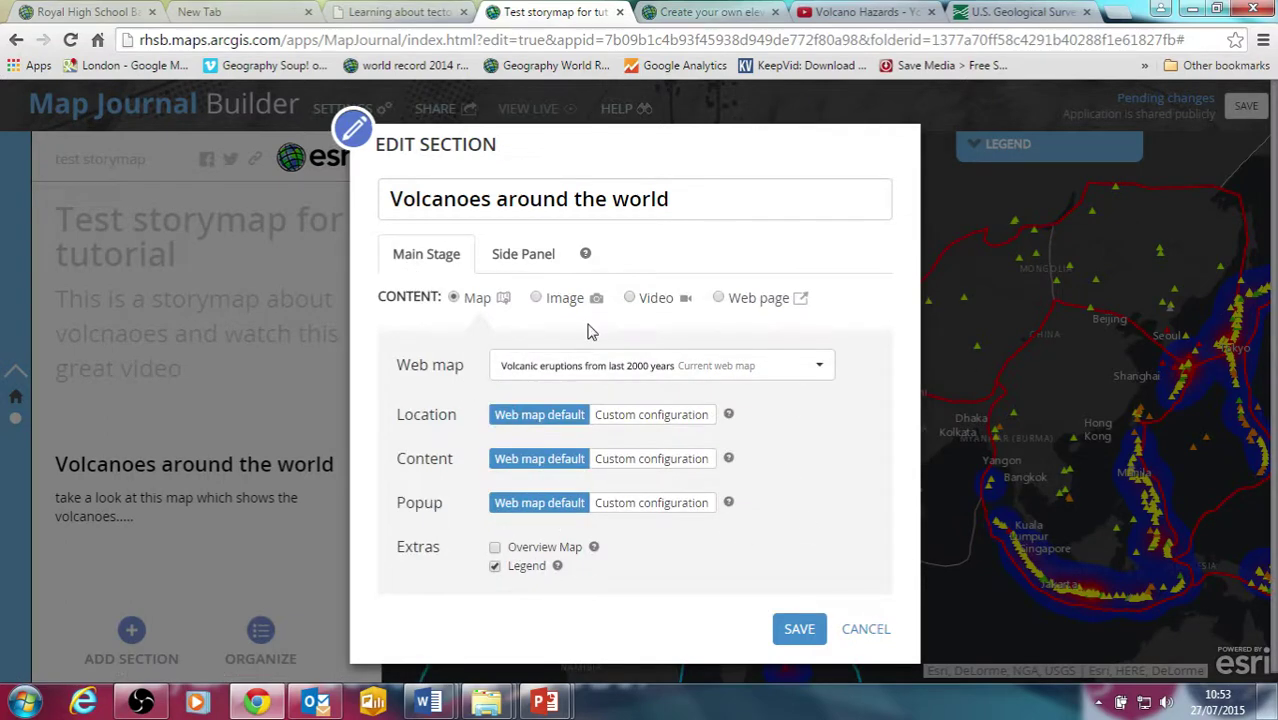
pyautogui.click(677, 503)
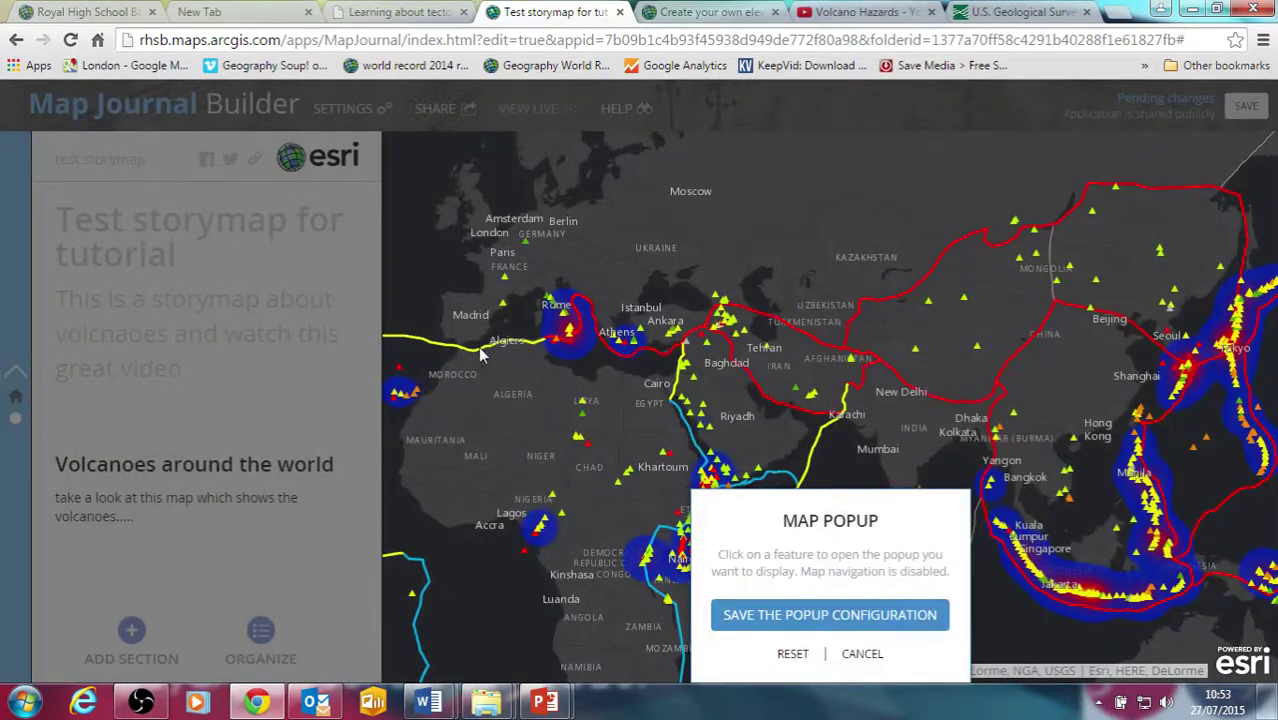
pyautogui.click(481, 353)
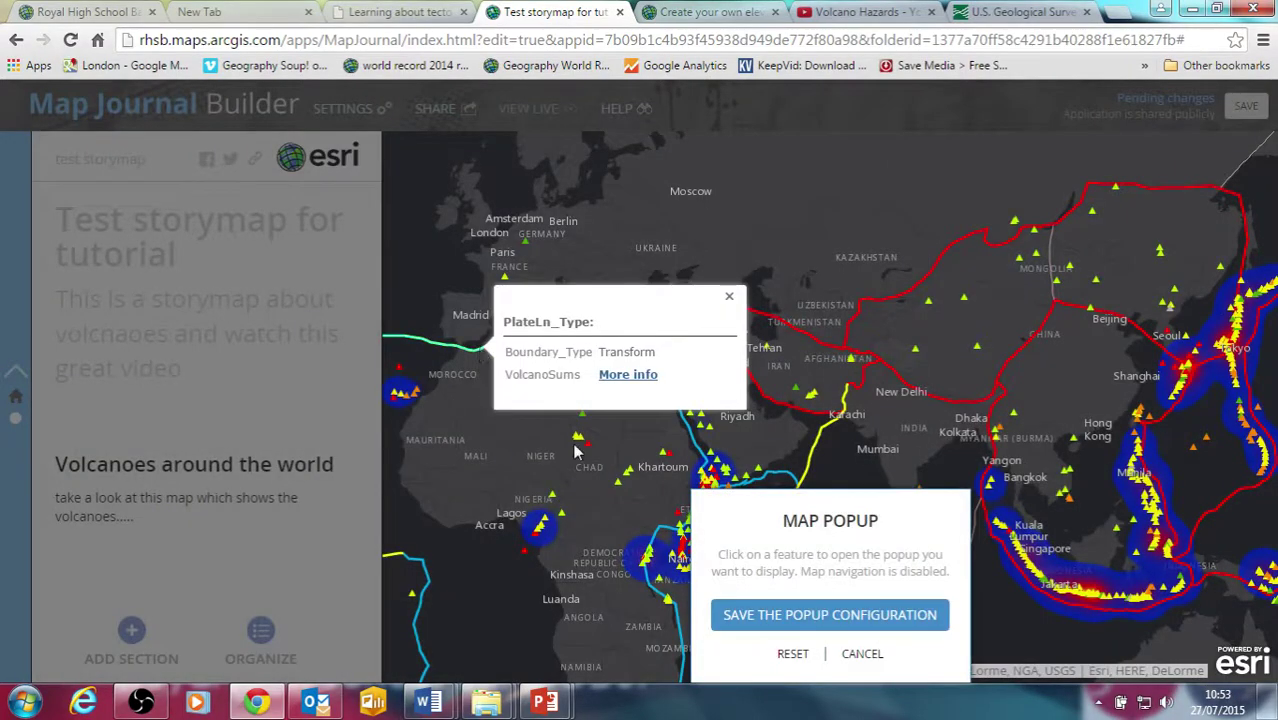
pyautogui.click(779, 616)
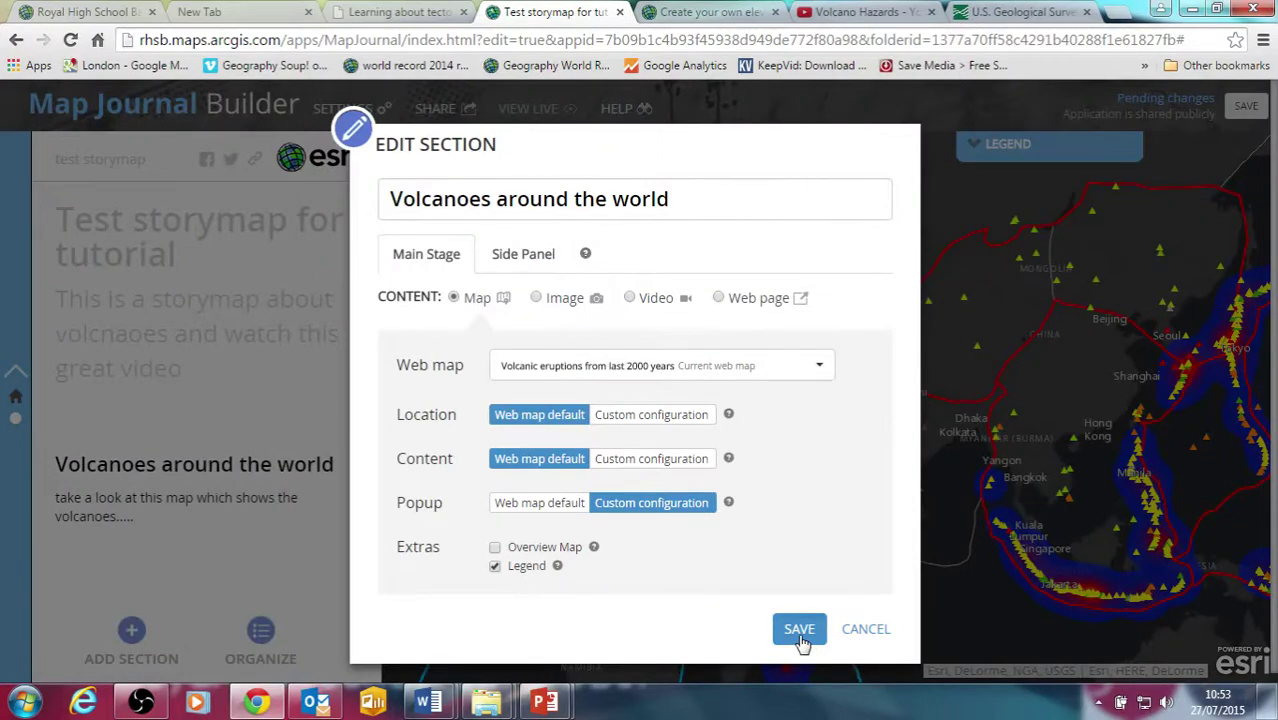
pyautogui.click(801, 638)
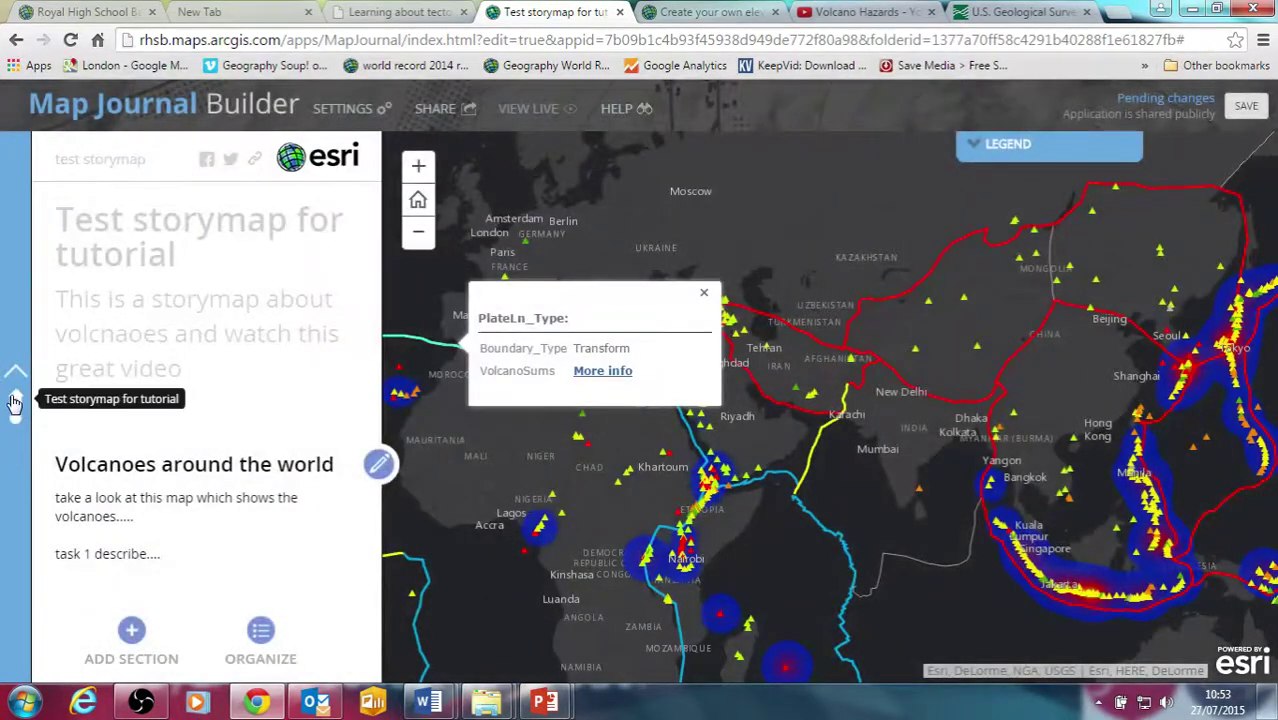
# Preview the home section and the volcanoes section again, and dismiss the Windows color scheme prompt.
pyautogui.click(15, 400)
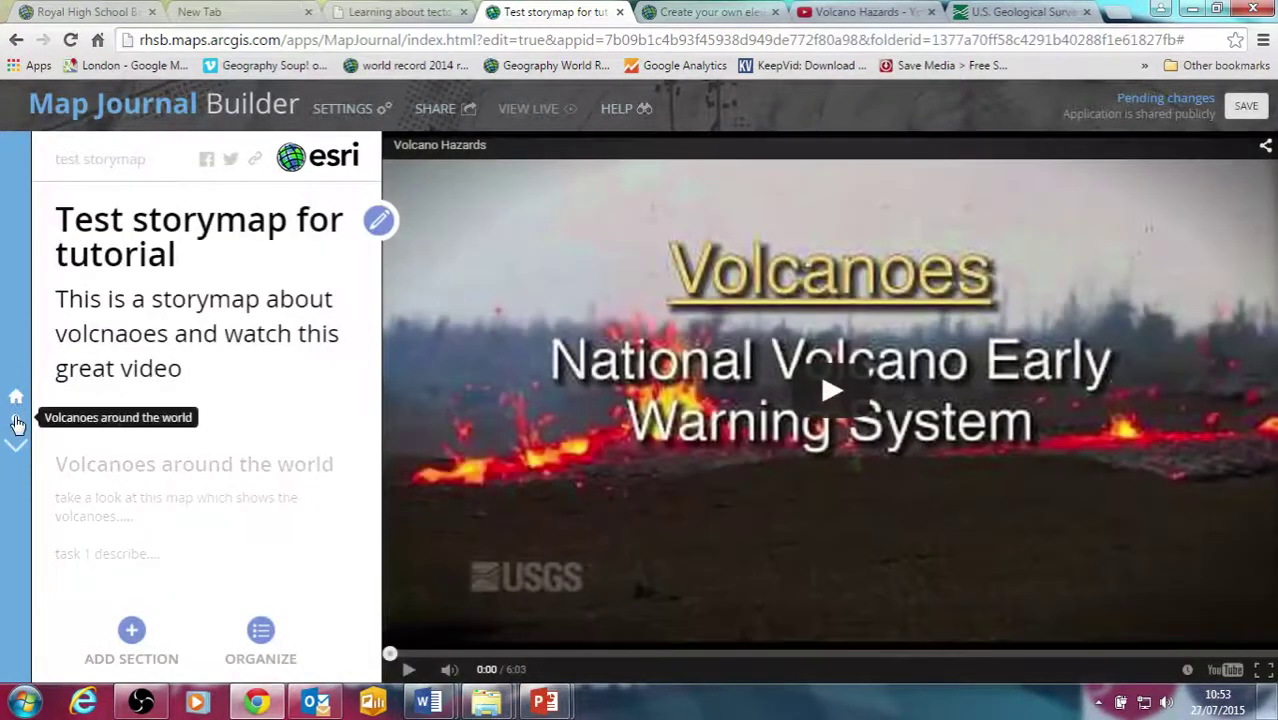
pyautogui.click(16, 422)
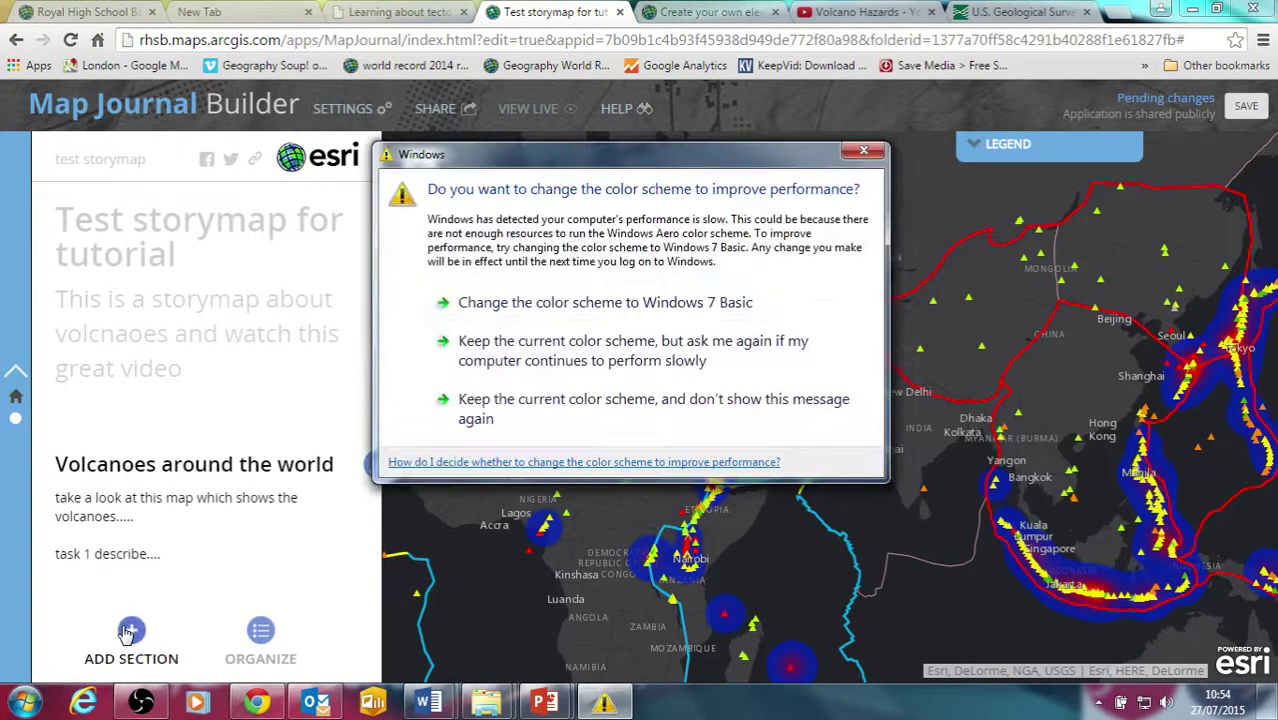
pyautogui.click(866, 152)
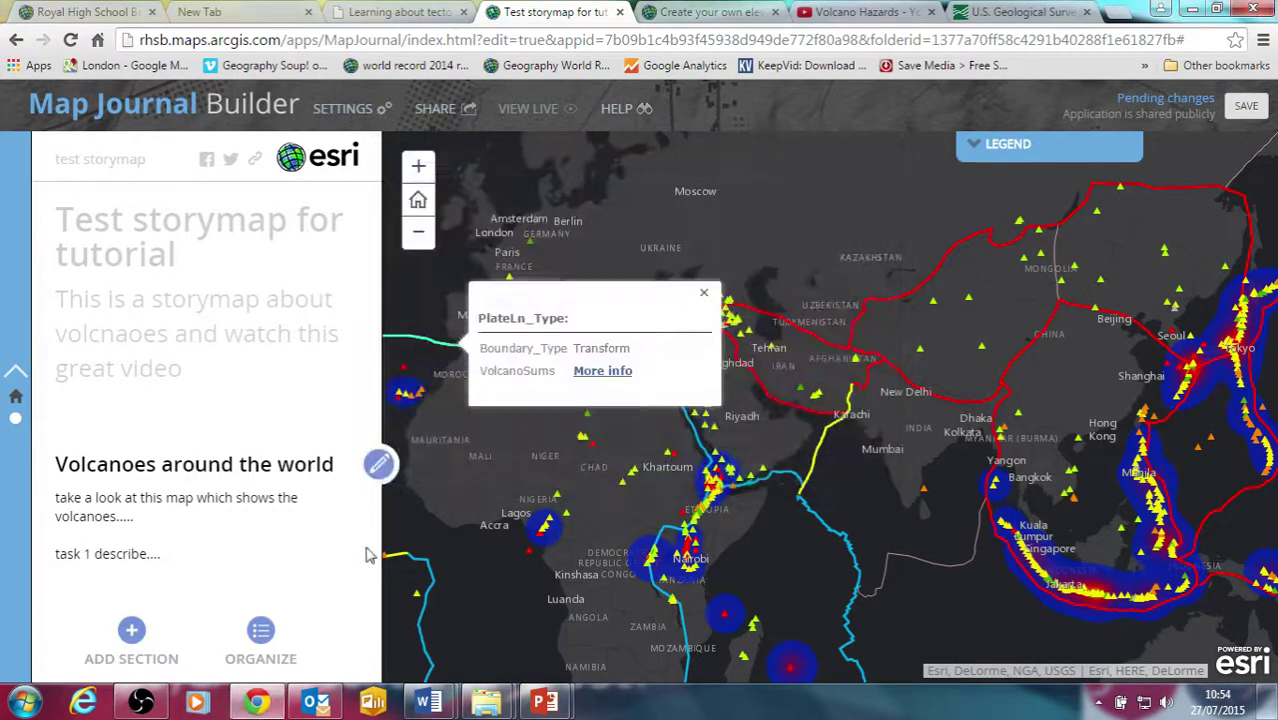
# Start another section, review its image and video source options, and choose web page as the main stage content.
pyautogui.click(131, 632)
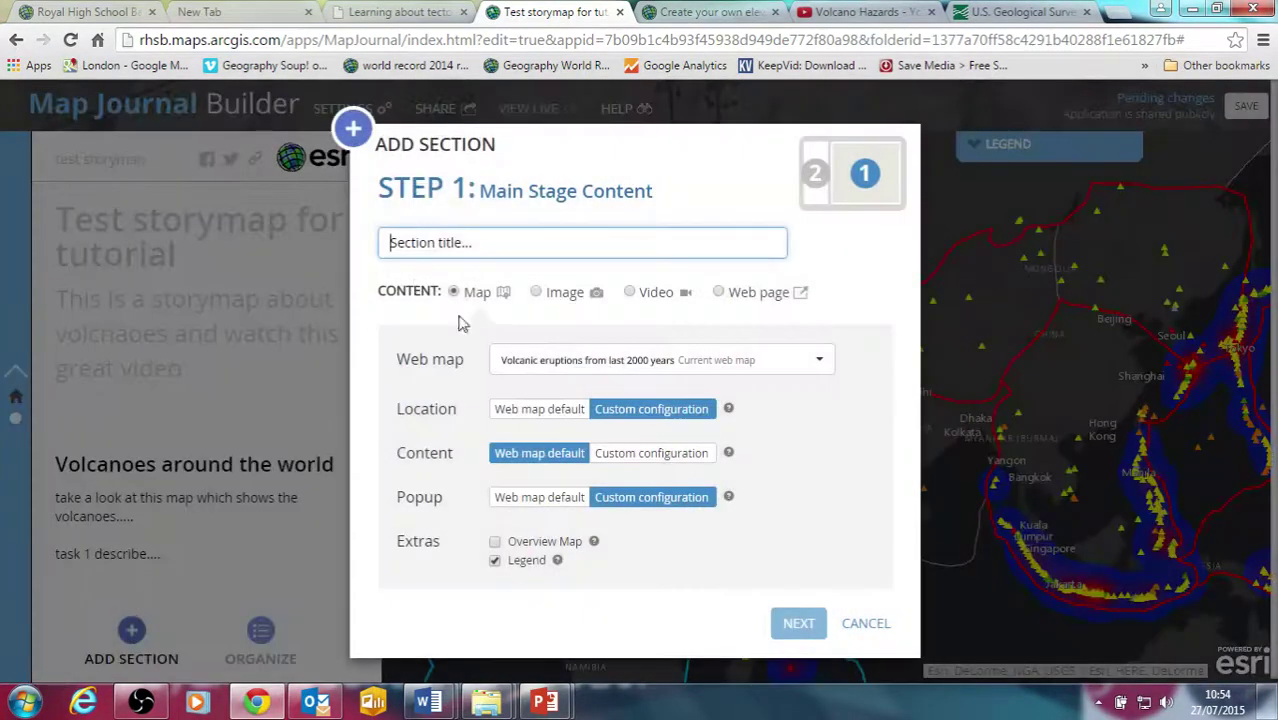
pyautogui.click(536, 292)
pyautogui.click(466, 252)
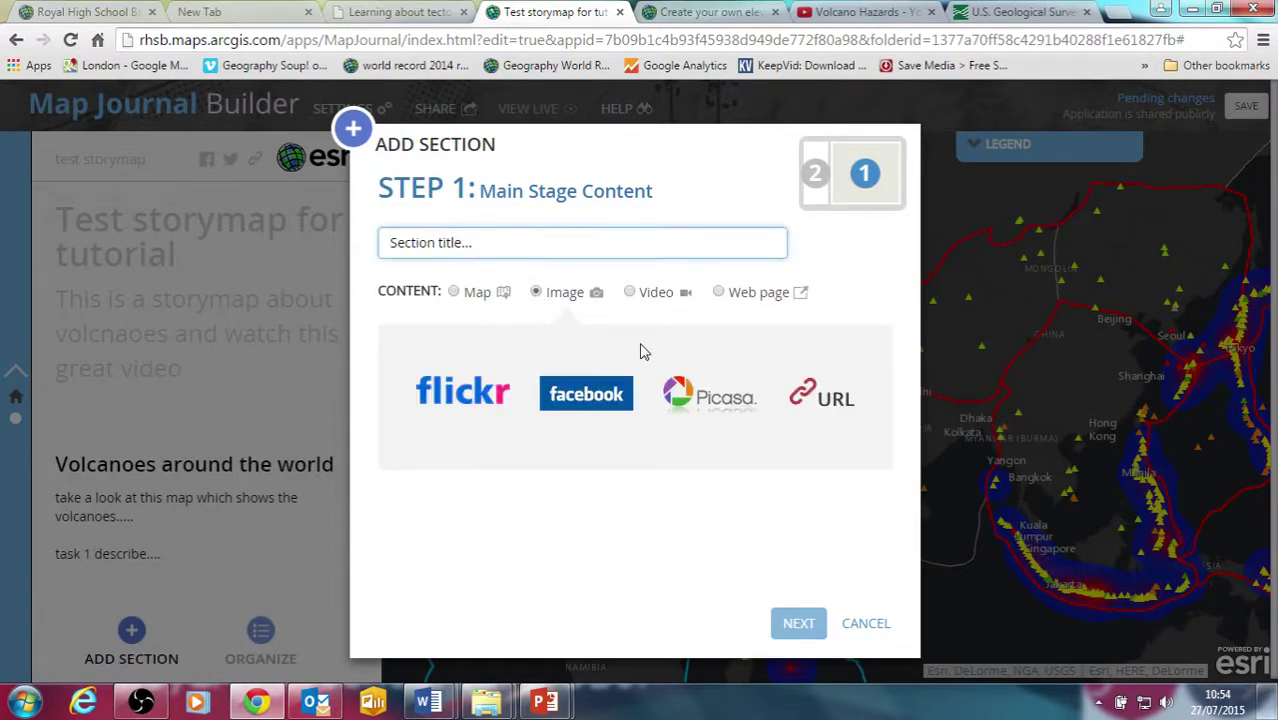
pyautogui.click(630, 293)
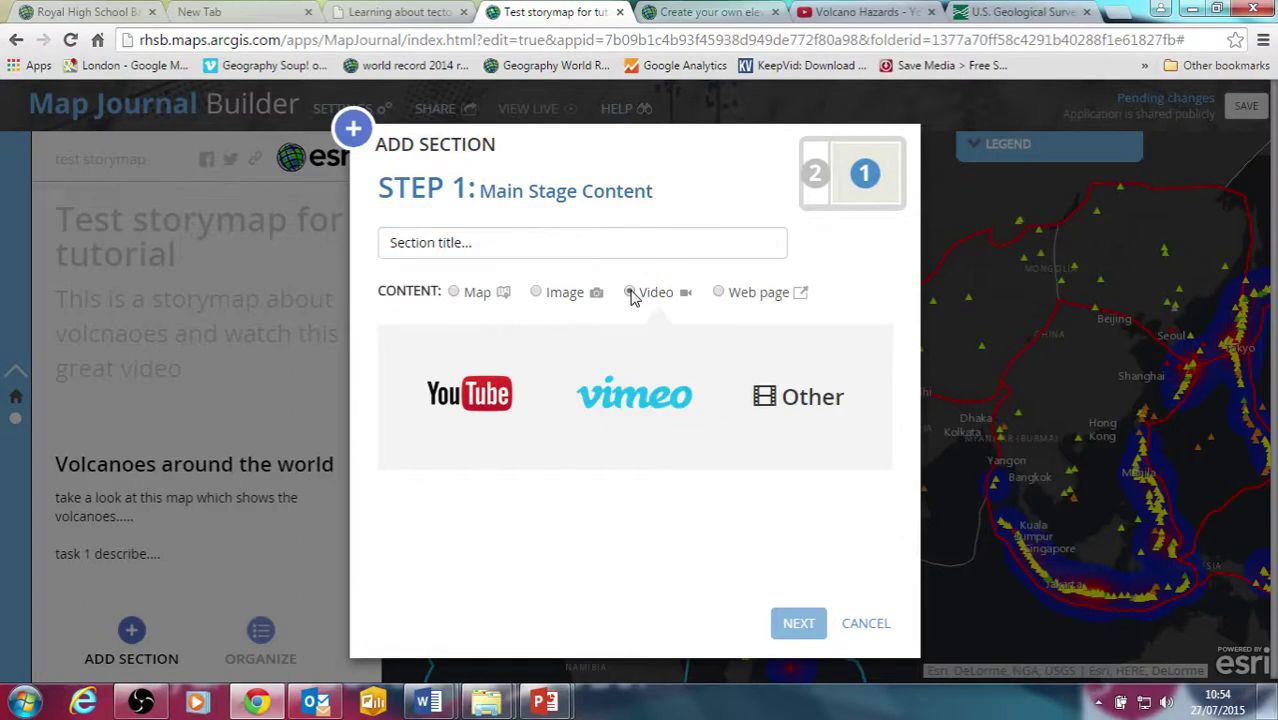
pyautogui.click(718, 293)
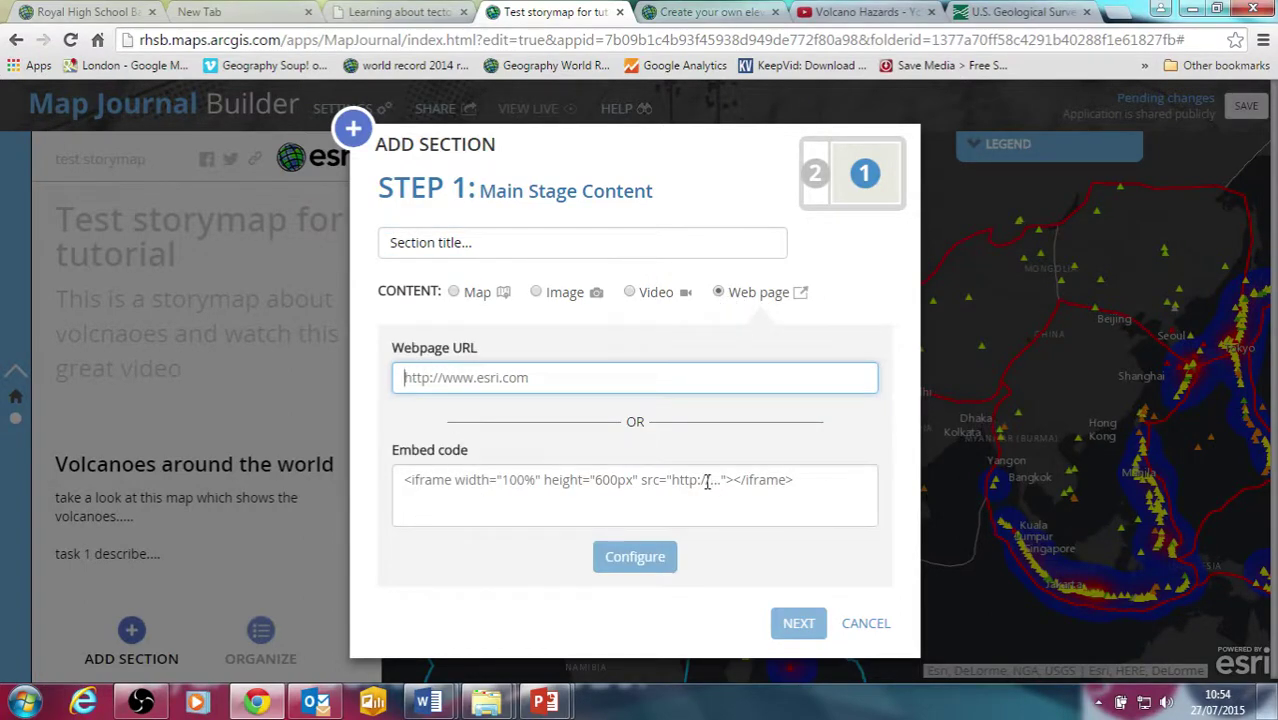
# Copy the web address of the USGS Natural Hazards page.
pyautogui.click(1045, 12)
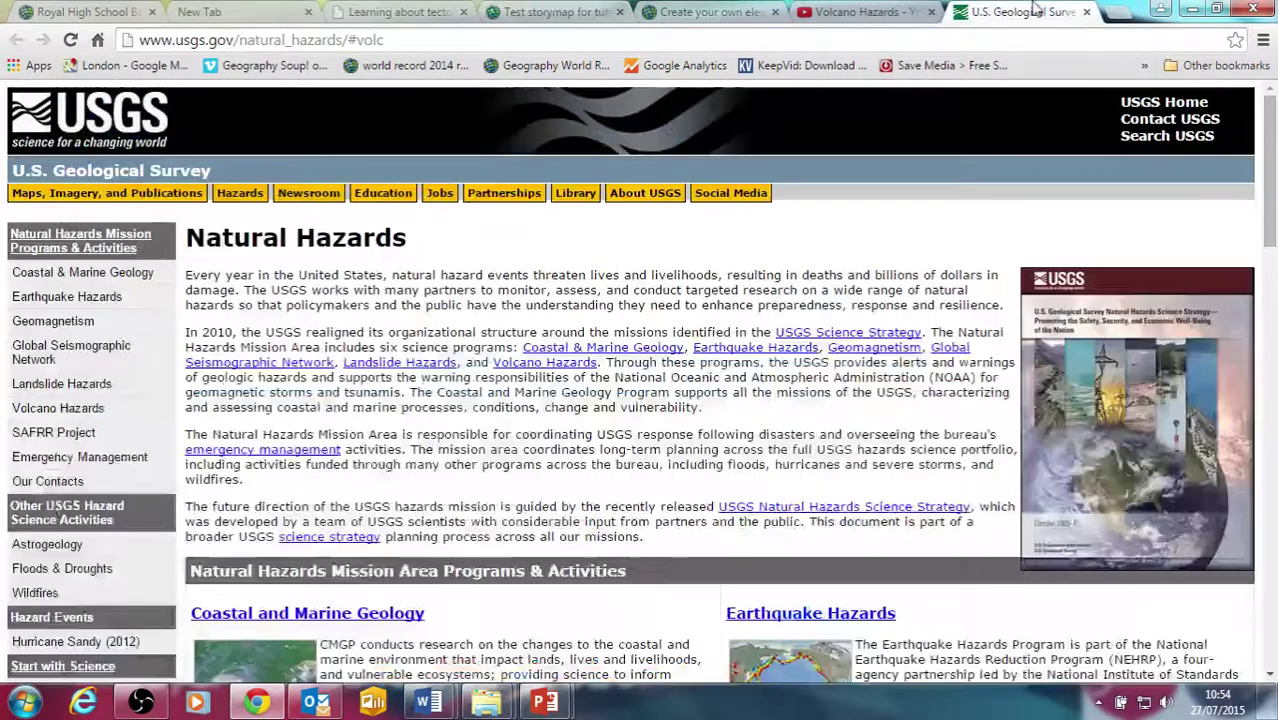
pyautogui.click(200, 40)
pyautogui.rightClick(160, 40)
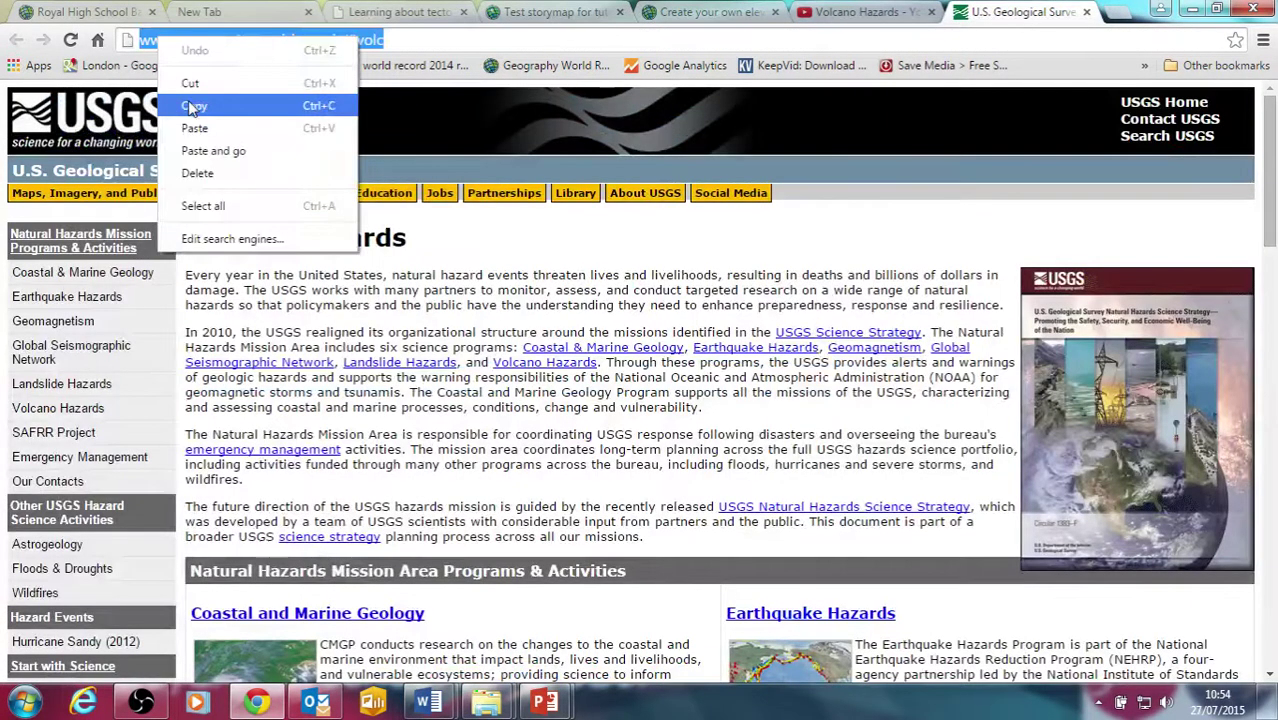
pyautogui.click(194, 105)
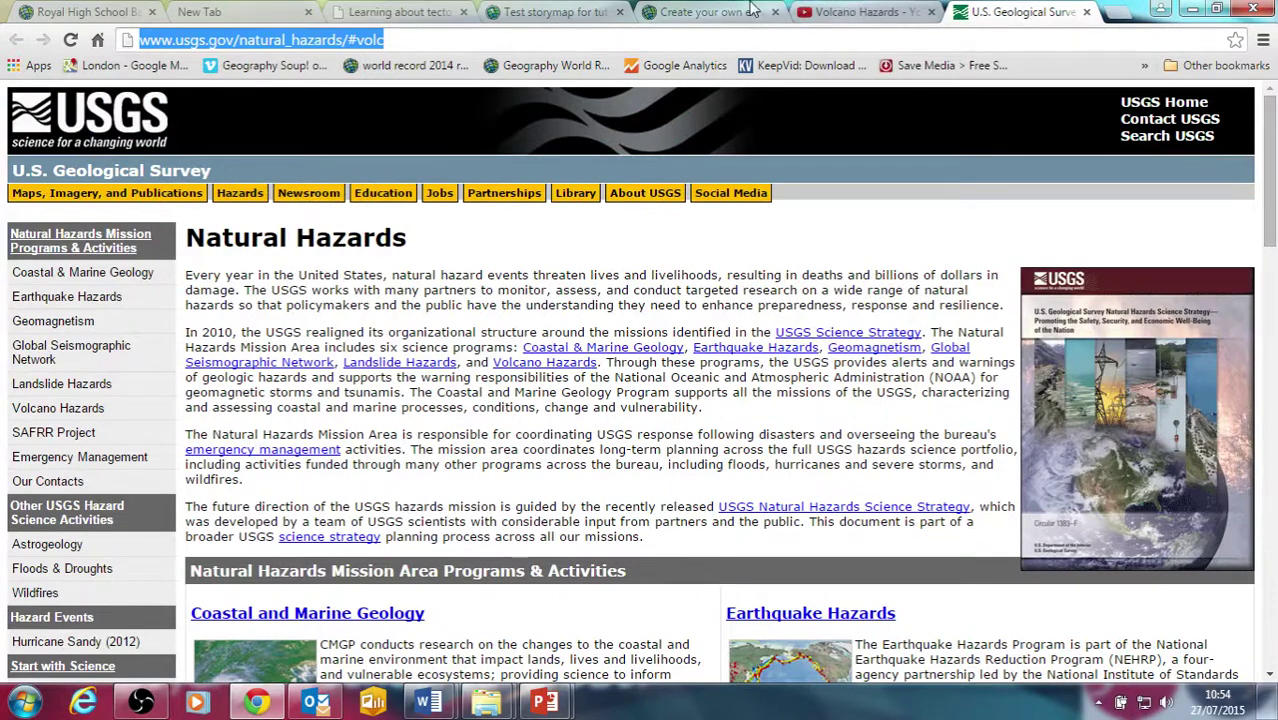
# Copy the web address of the "Create your own elevation profiles" app.
pyautogui.click(718, 11)
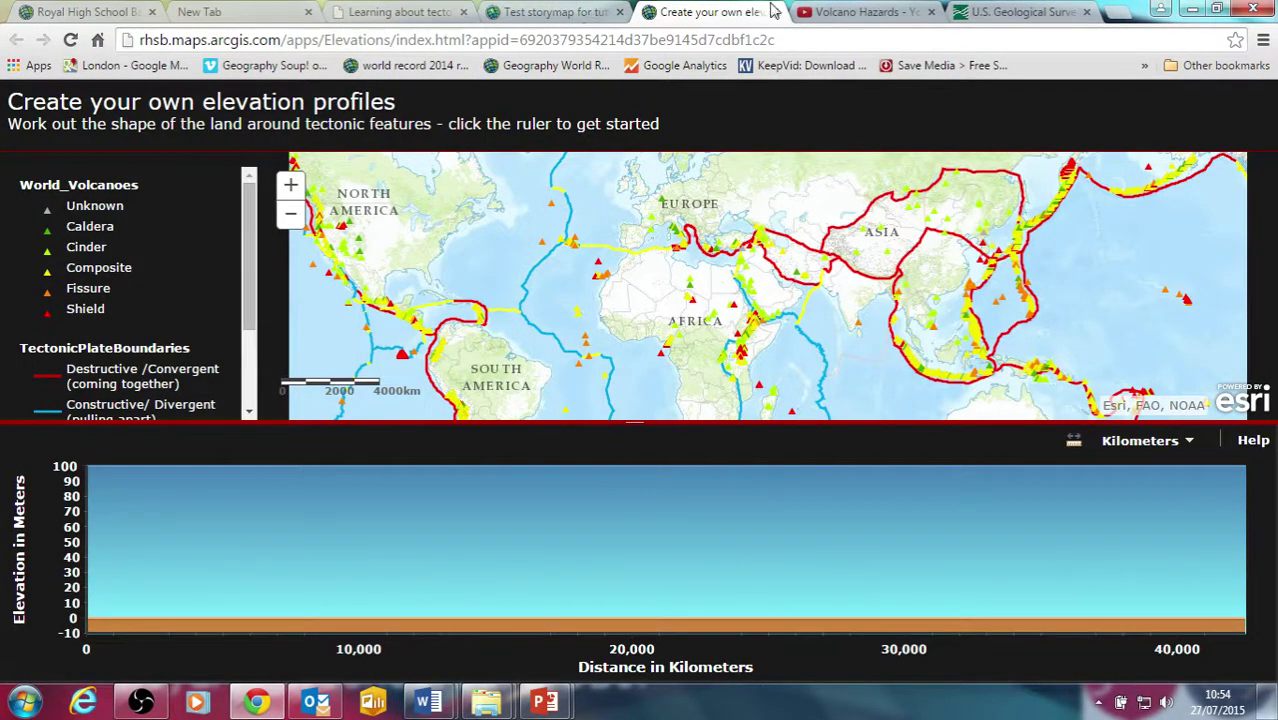
pyautogui.click(434, 40)
pyautogui.rightClick(440, 40)
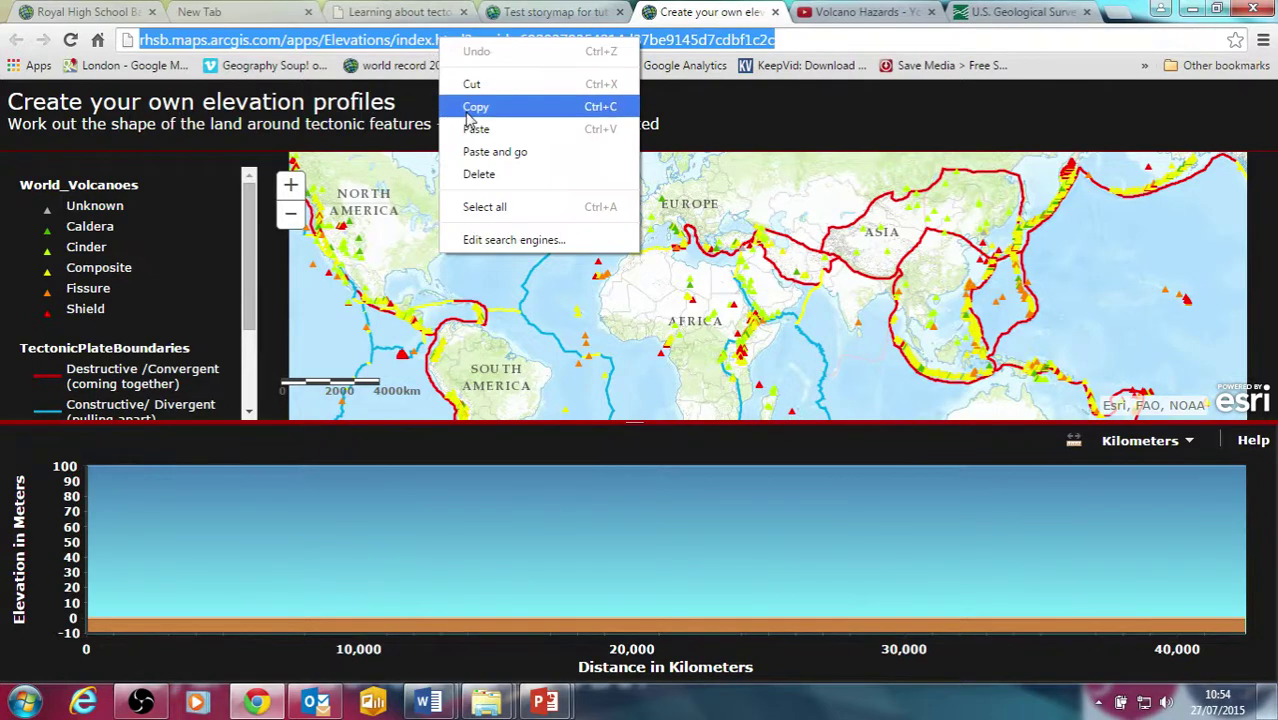
pyautogui.click(468, 108)
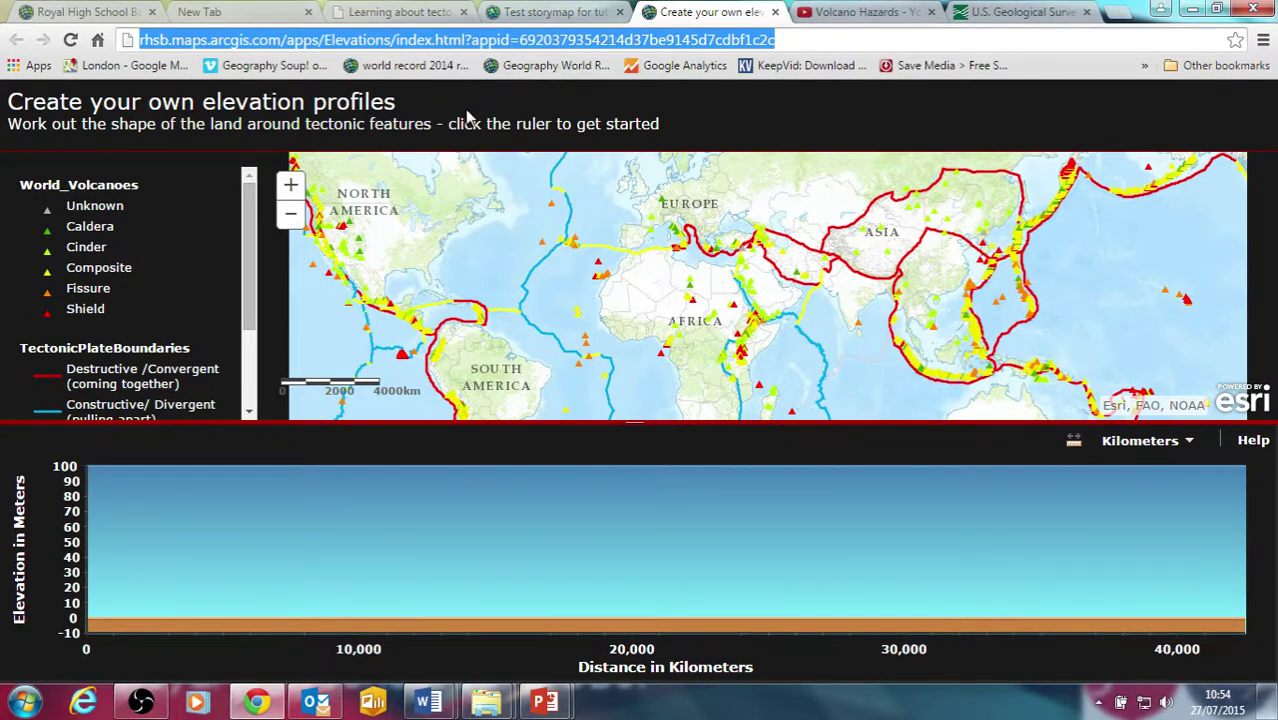
pyautogui.click(524, 12)
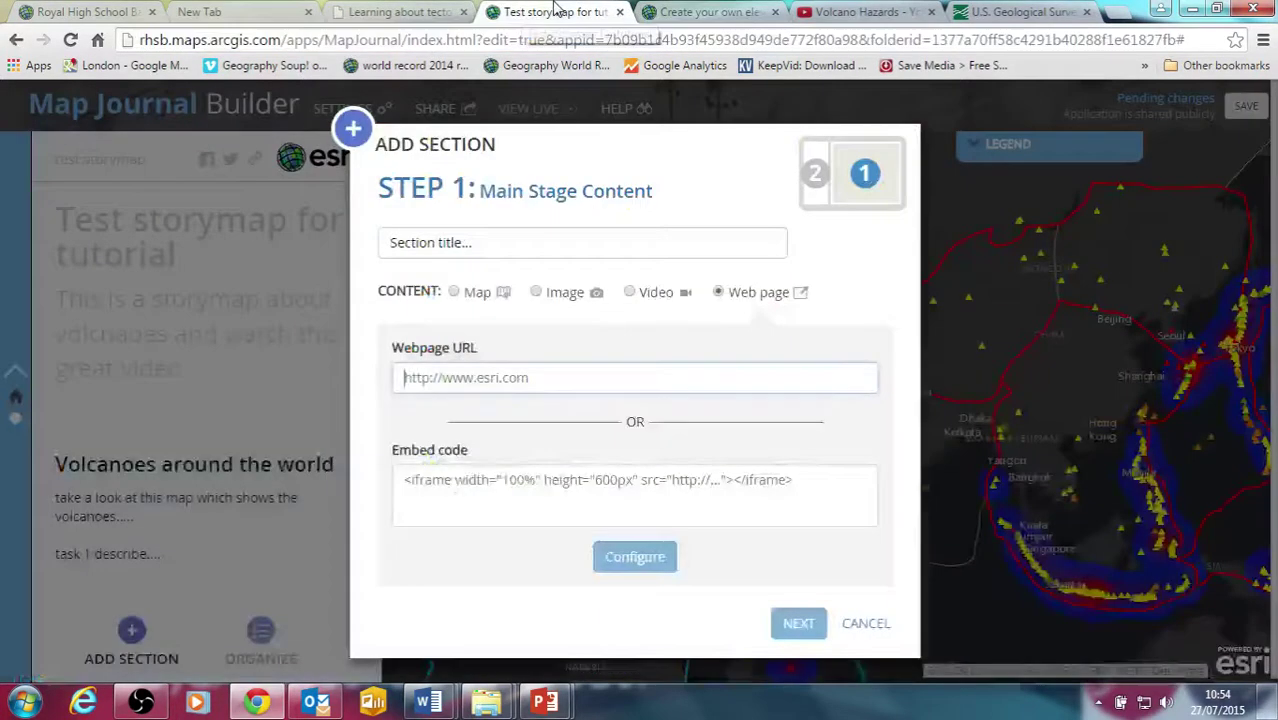
pyautogui.rightClick(411, 380)
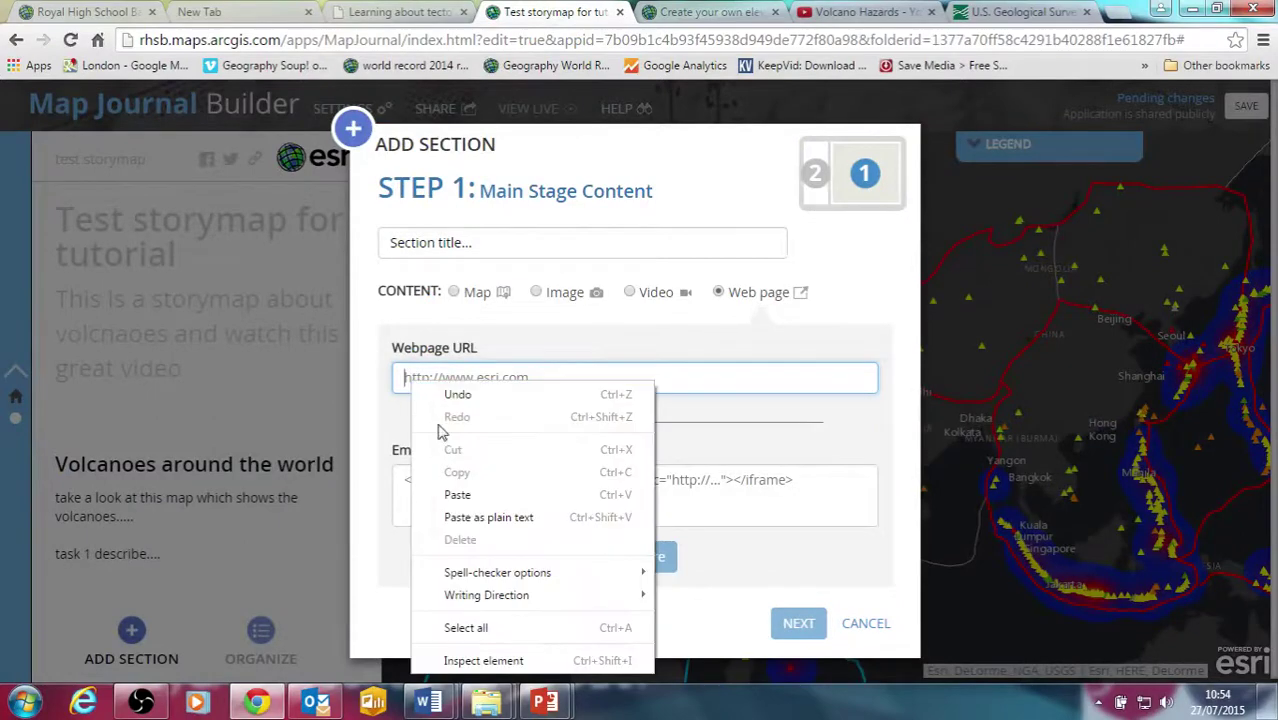
pyautogui.click(468, 301)
pyautogui.click(468, 301)
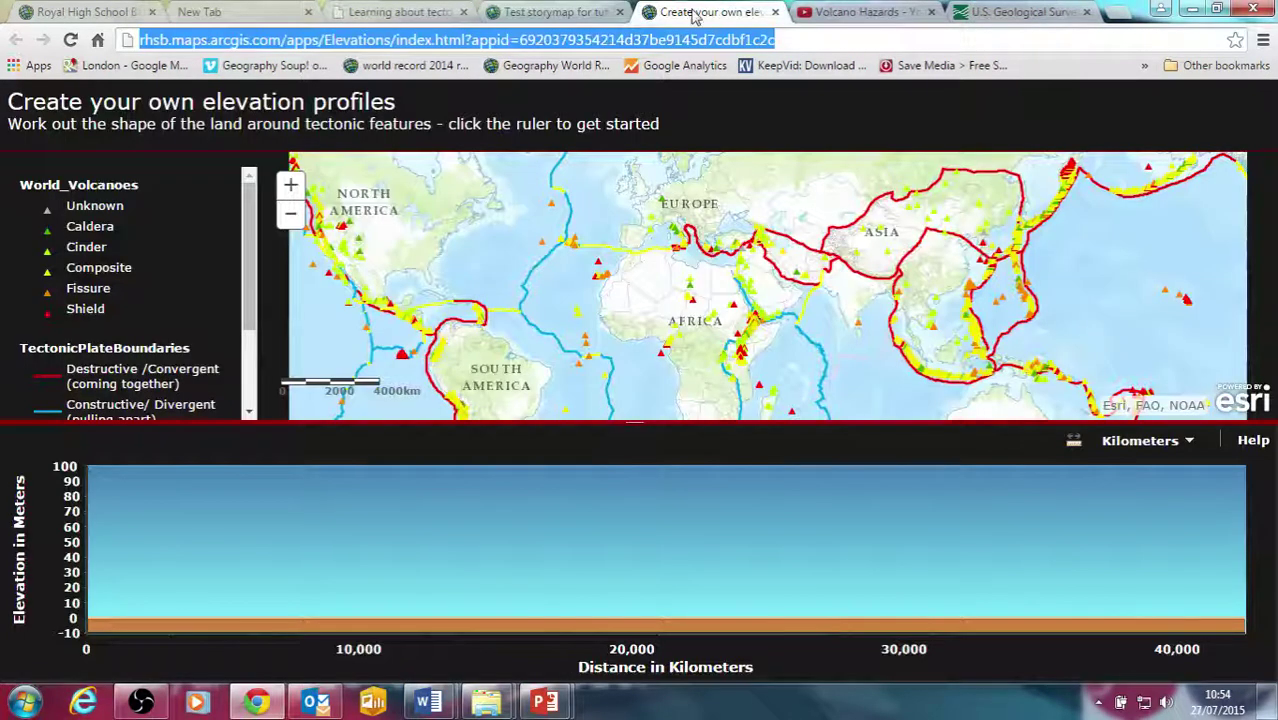
pyautogui.click(716, 12)
pyautogui.click(547, 12)
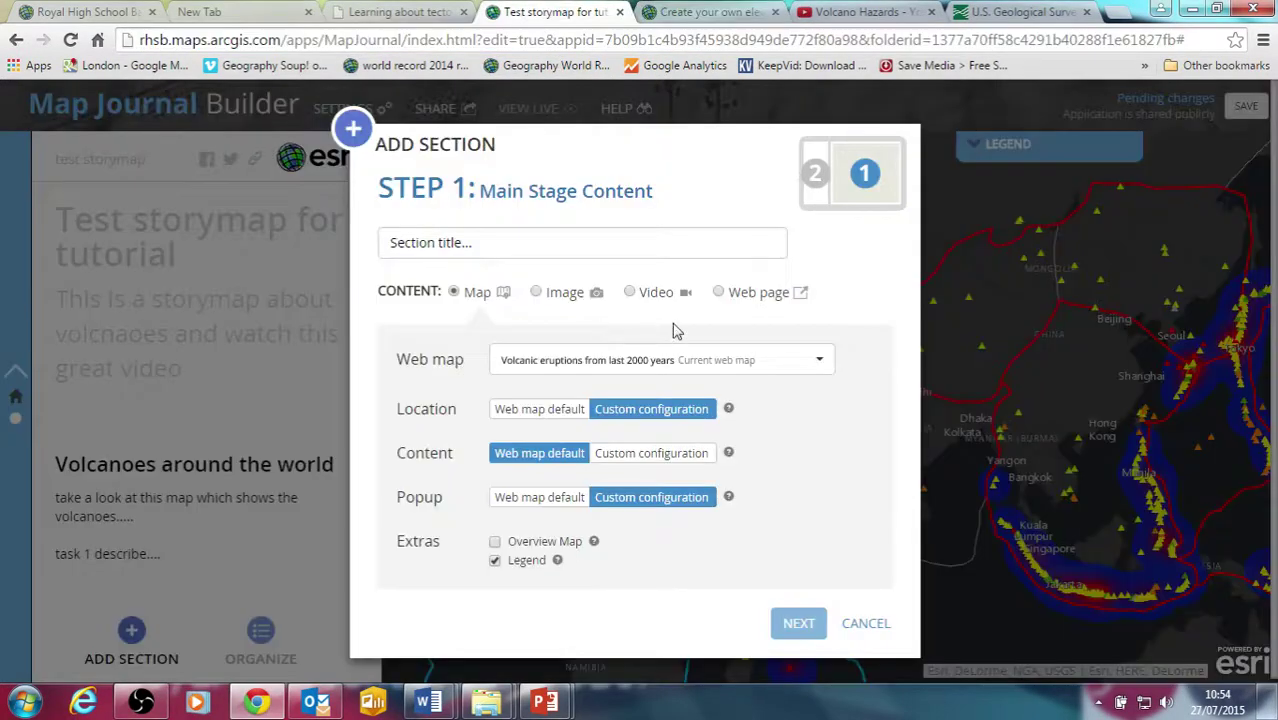
# Use a web page as the main stage content, paste the copied elevation profiles app address as its URL, and set its position to Stretch.
pyautogui.click(718, 292)
pyautogui.click(553, 377)
pyautogui.rightClick(496, 379)
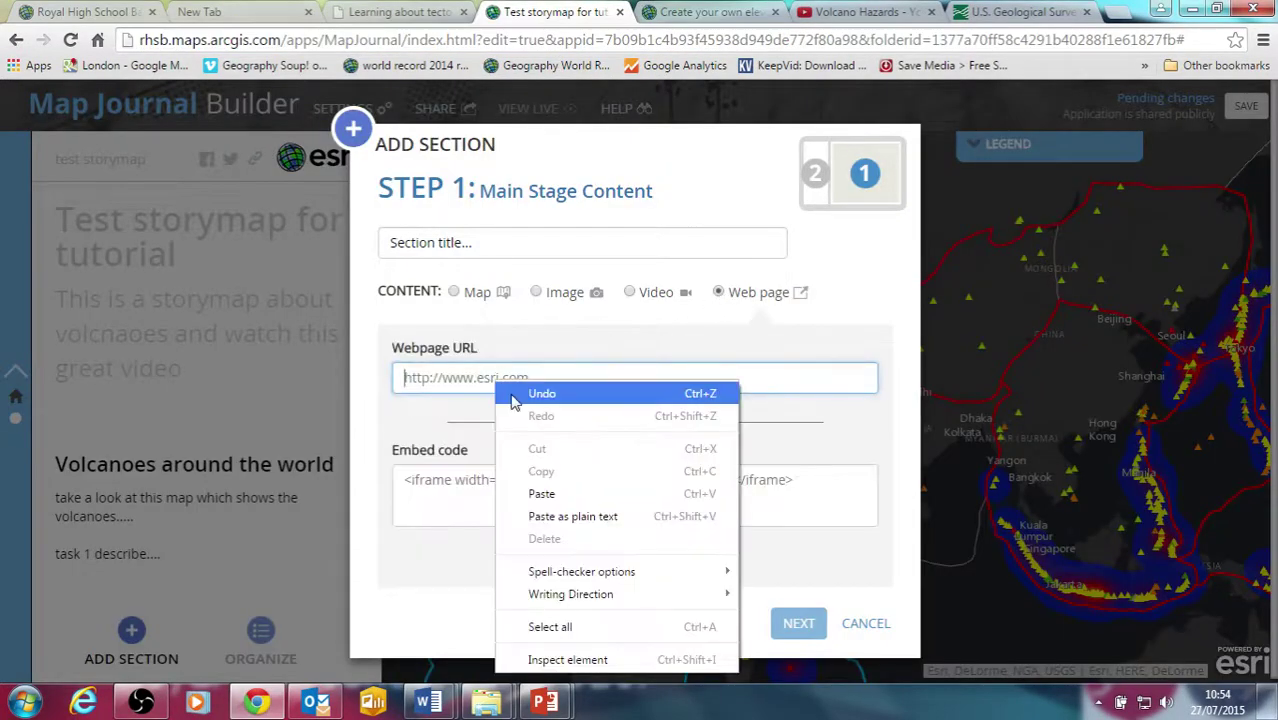
pyautogui.click(568, 492)
pyautogui.click(660, 557)
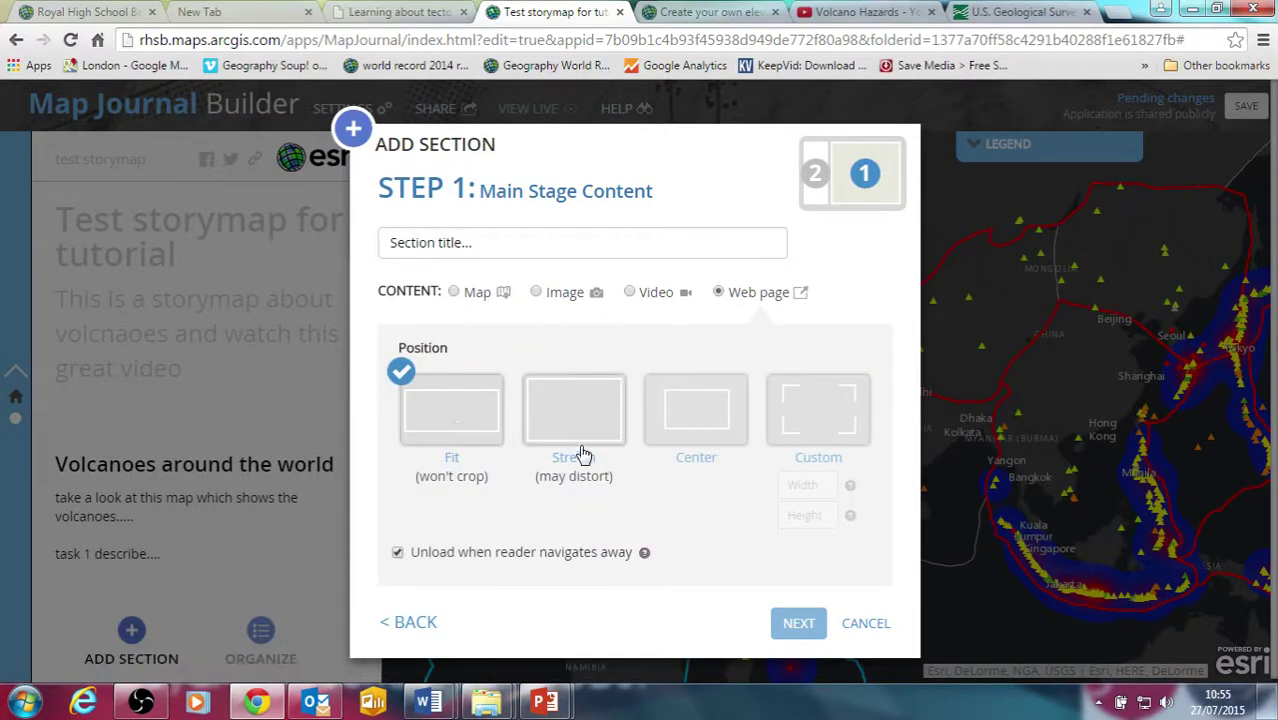
pyautogui.click(591, 416)
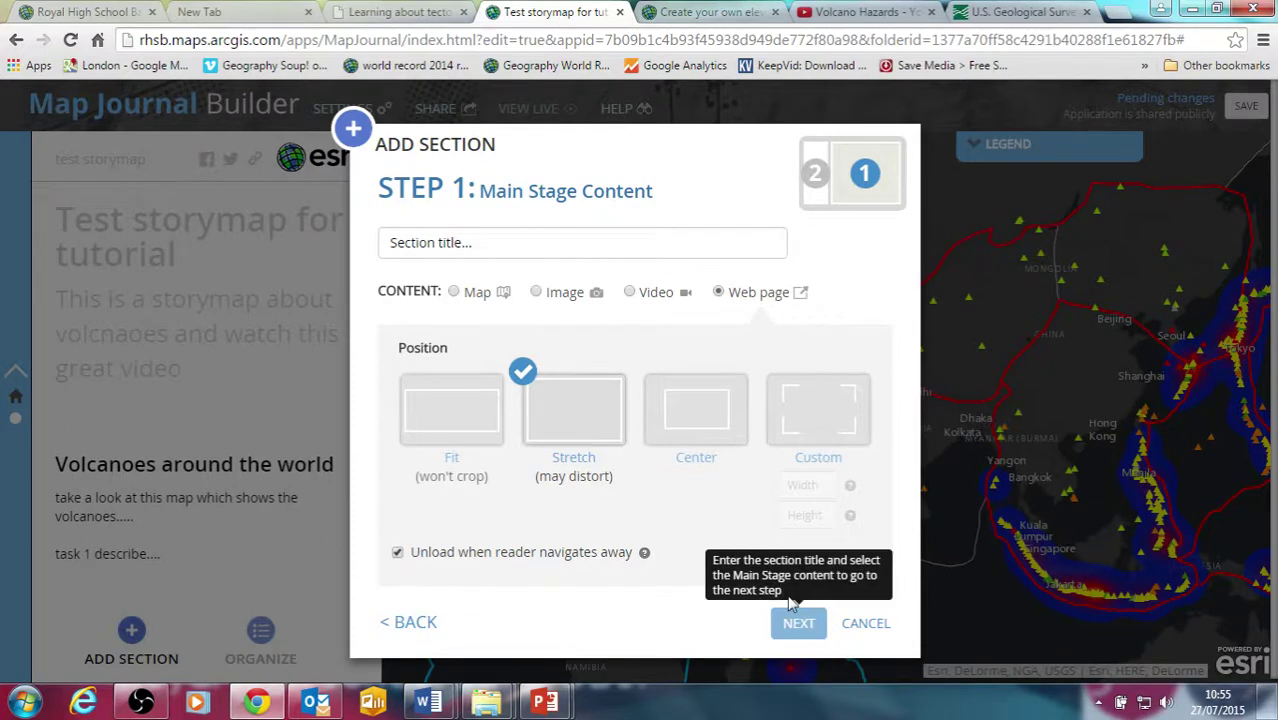
# Title the new section "elevation web app tool" and proceed to its side panel content.
pyautogui.click(436, 252)
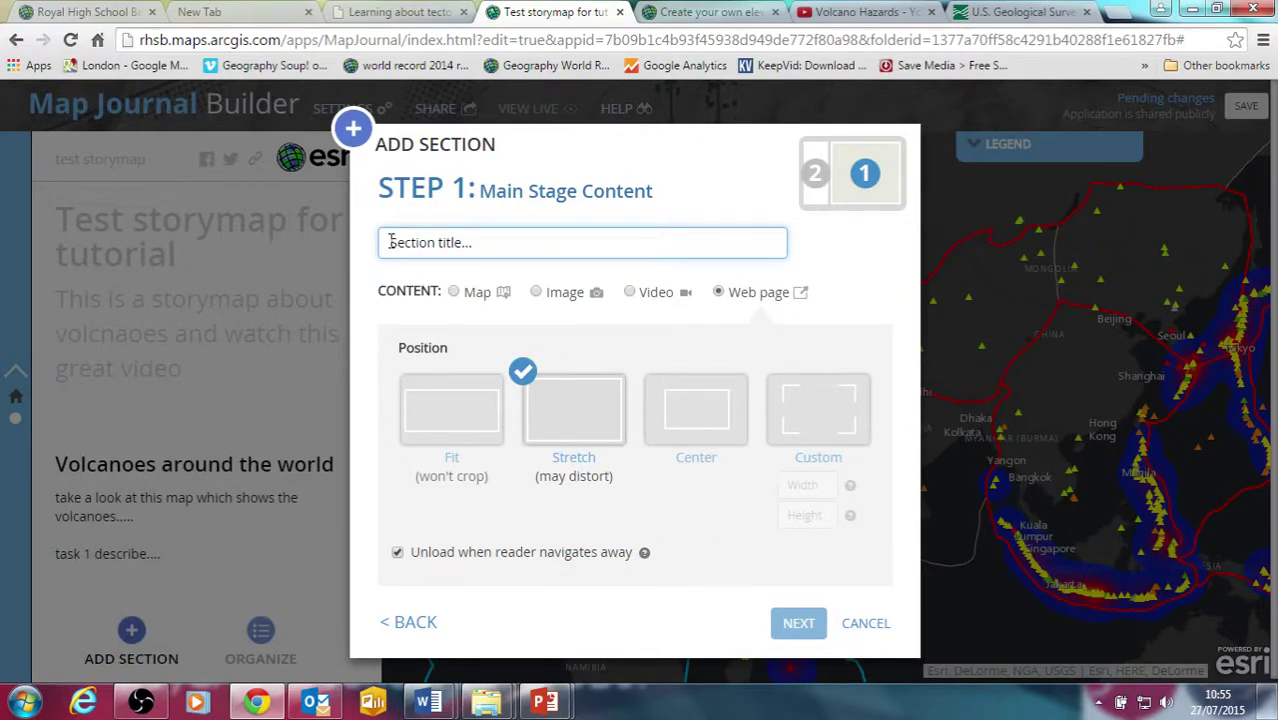
pyautogui.write('T')
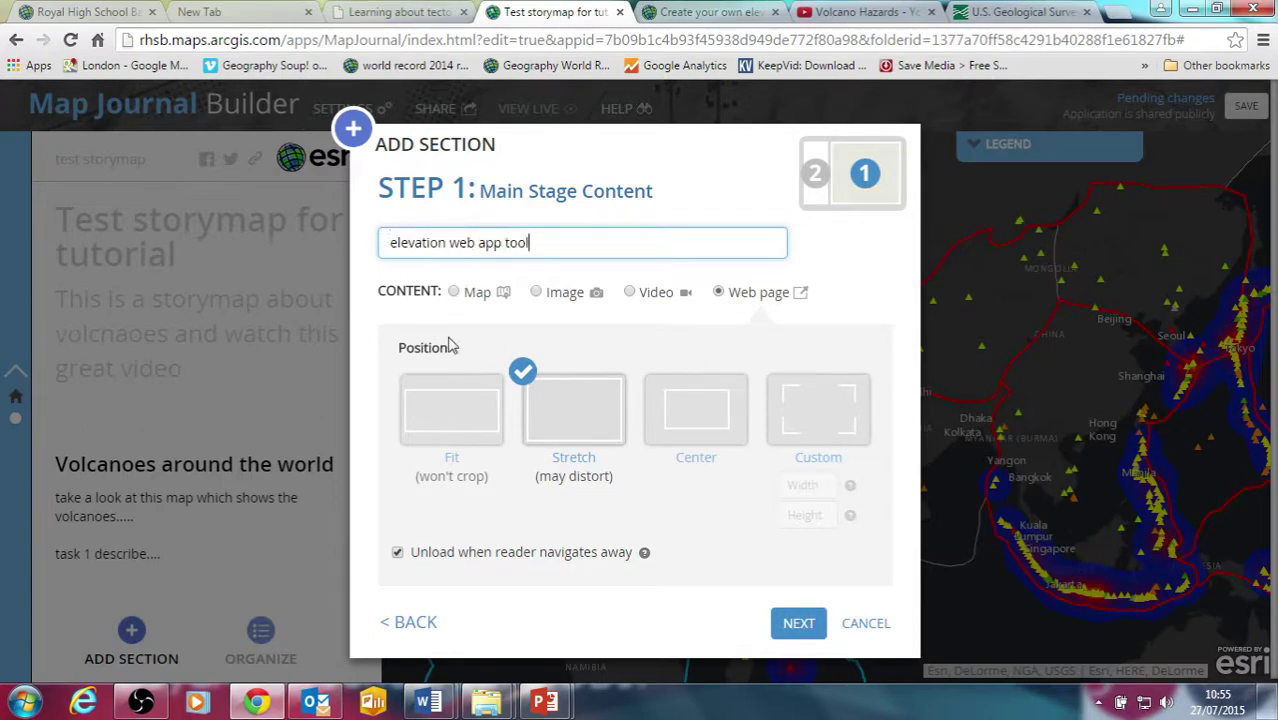
pyautogui.click(791, 622)
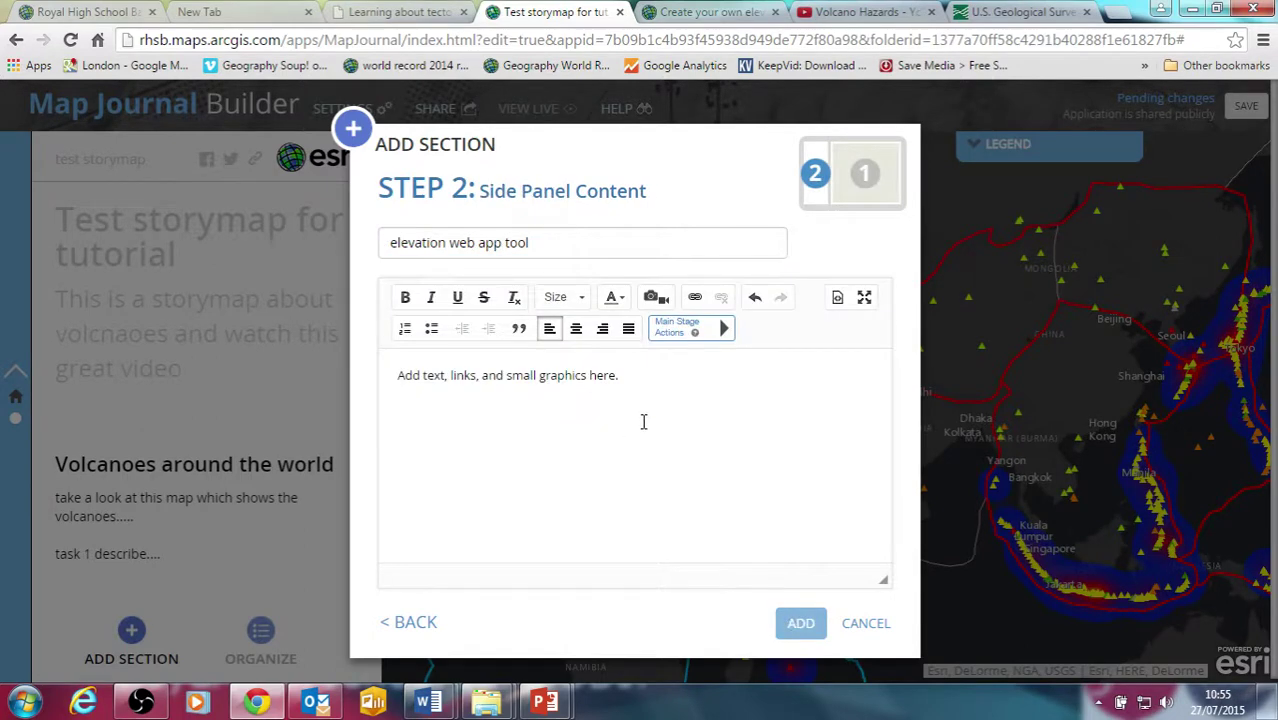
# Enter "Use this tool to find out the heights of the land ....." as the side panel text at size 36.
pyautogui.click(610, 387)
pyautogui.write('Use')
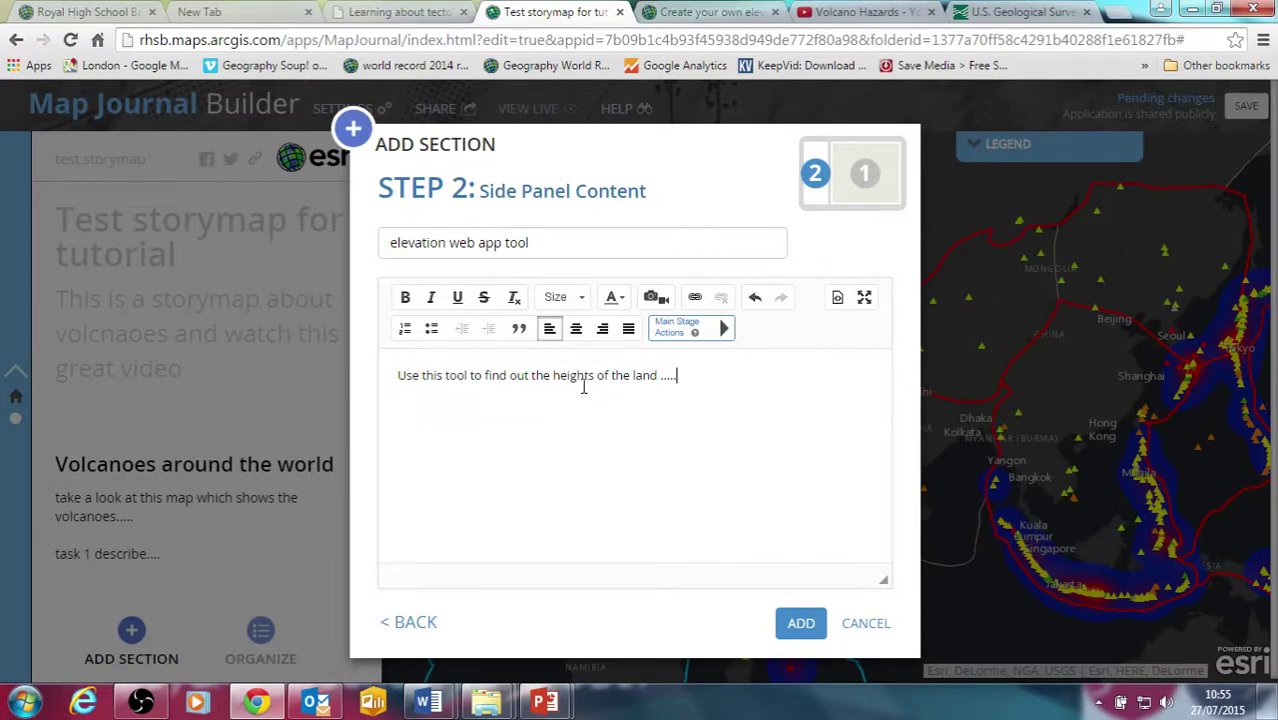
pyautogui.moveTo(711, 380); pyautogui.dragTo(366, 378)
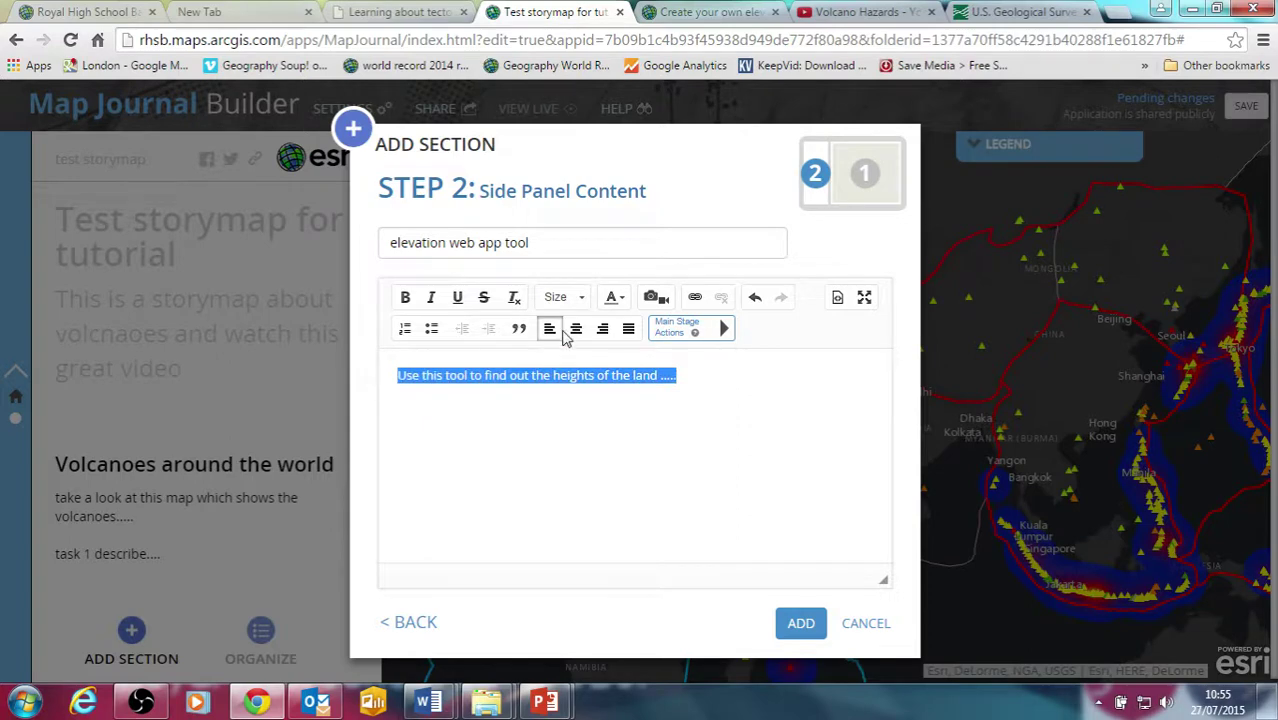
pyautogui.click(565, 297)
pyautogui.click(590, 431)
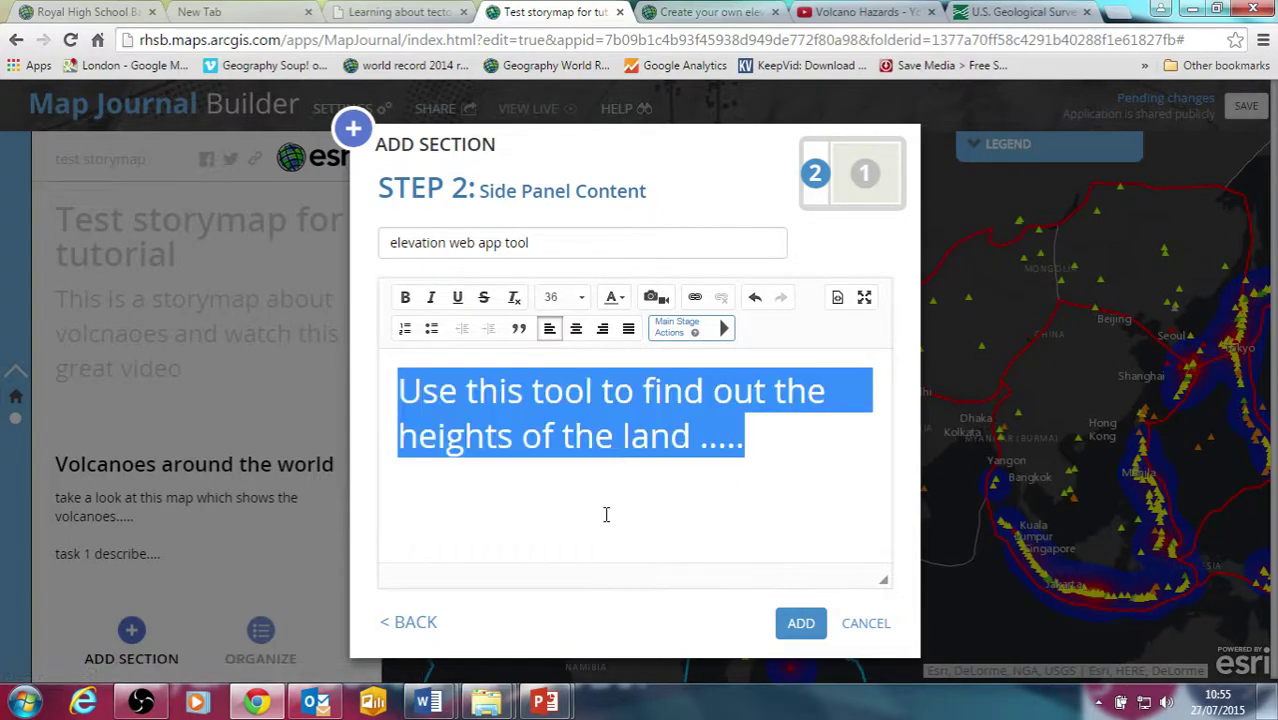
# Append several blank lines below the side panel text and add the section to the journal.
pyautogui.click(772, 456)
pyautogui.press('Return')
pyautogui.press('Return')
pyautogui.press('Return')
pyautogui.press('Return')
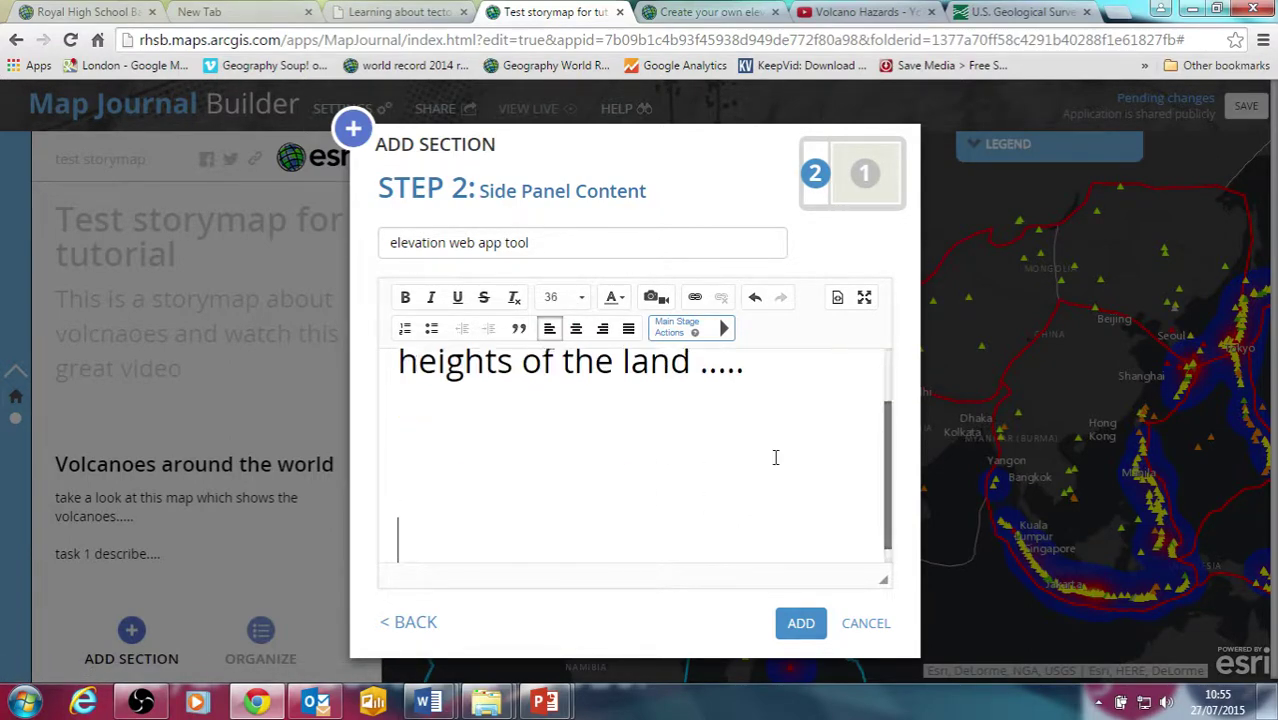
pyautogui.press('Return')
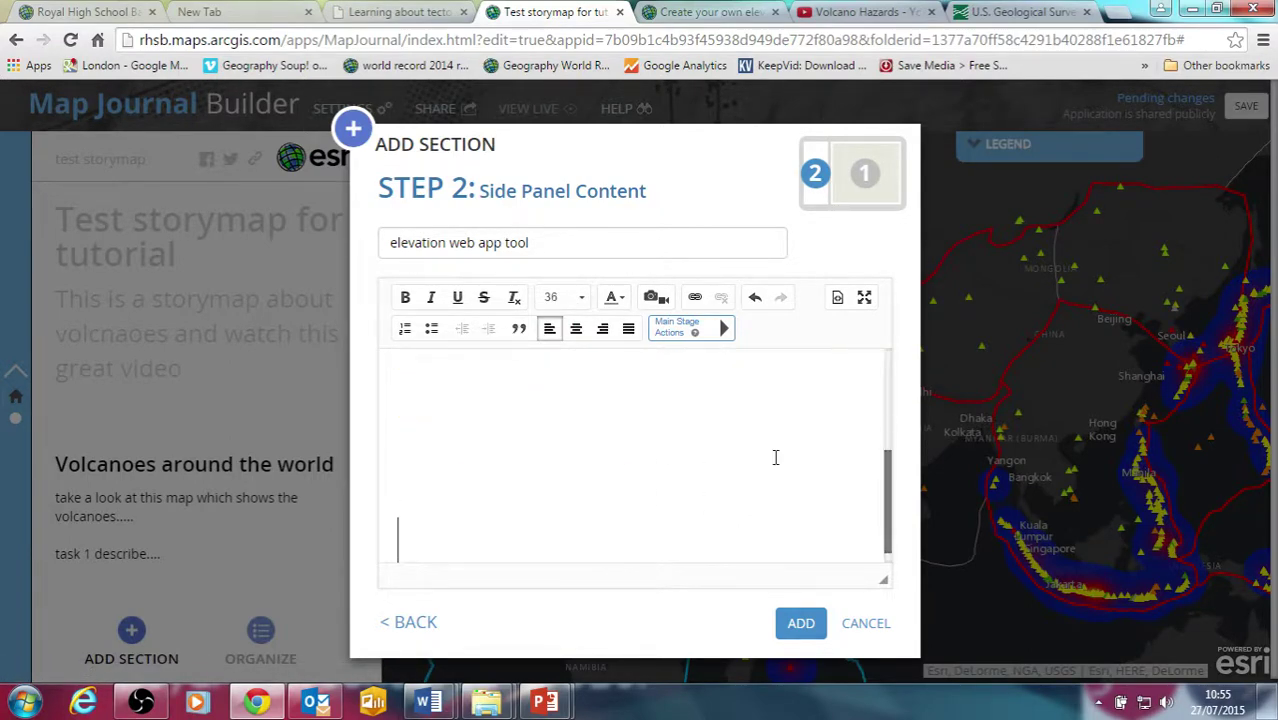
pyautogui.click(802, 623)
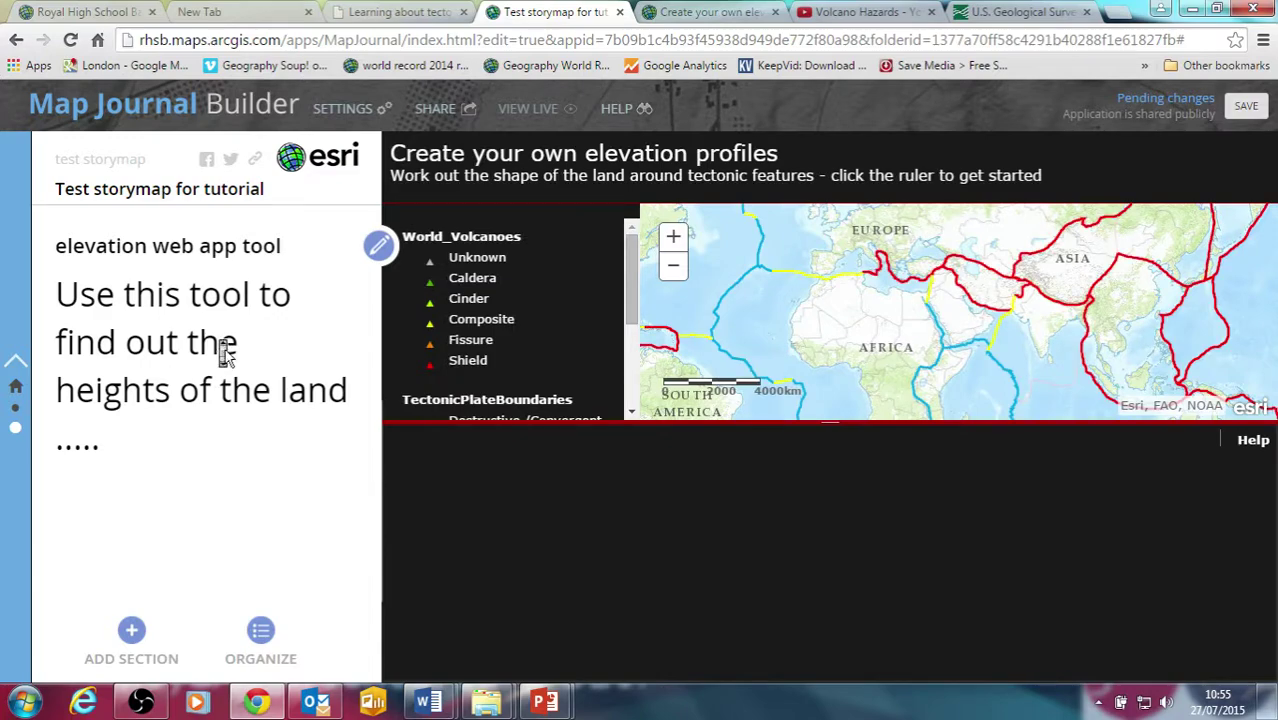
# Preview the home section, and test the embedded elevation app by measuring a line of about 2,425 km across the mid-Atlantic boundary.
pyautogui.scroll(5, 225, 390)
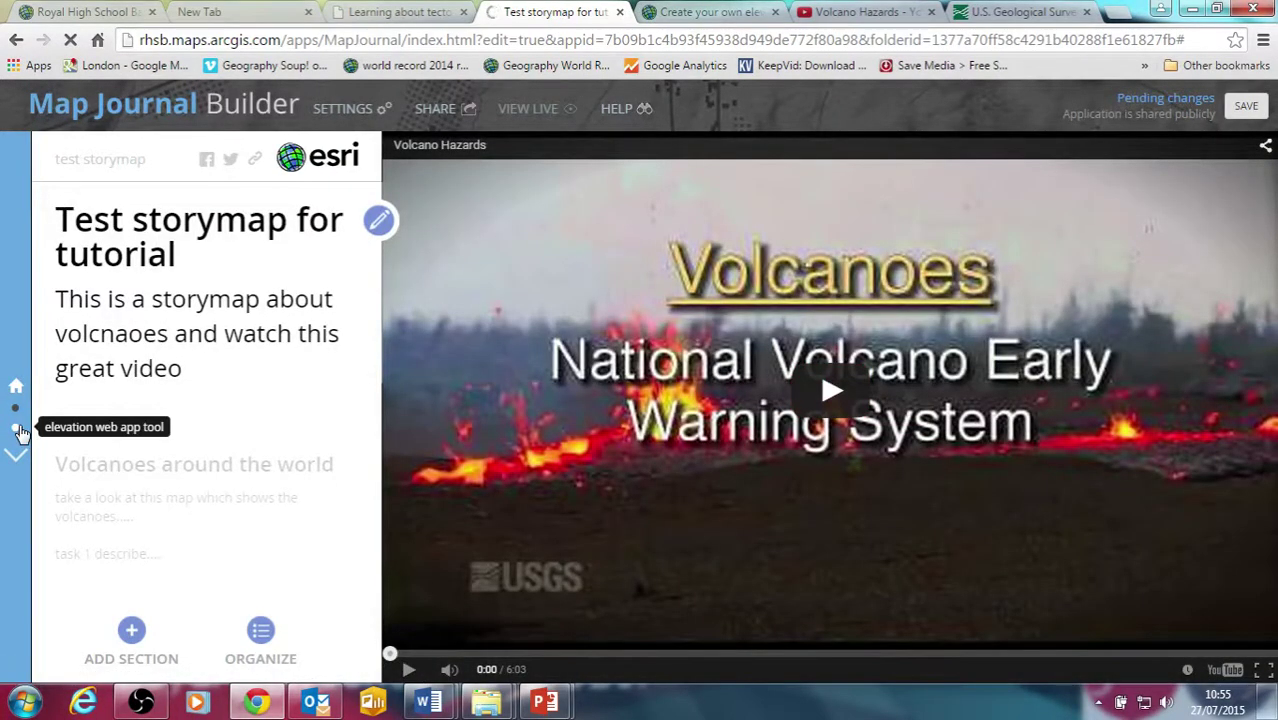
pyautogui.click(17, 428)
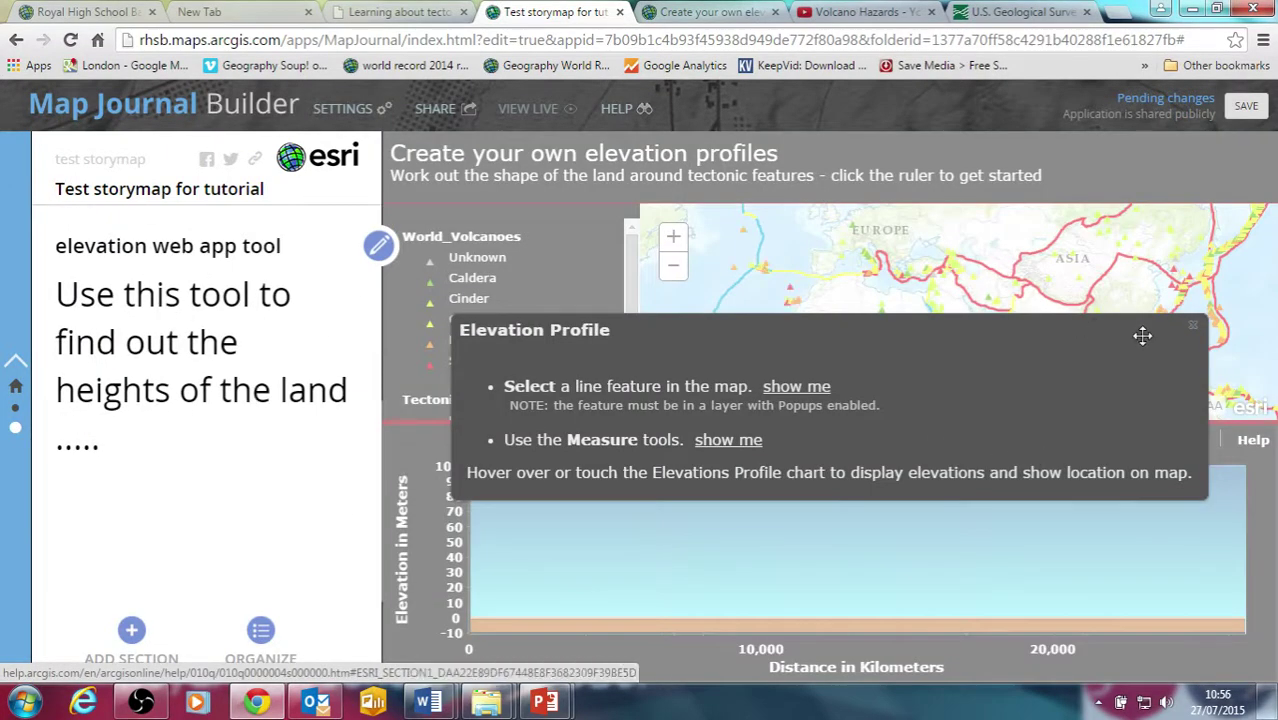
pyautogui.click(1192, 326)
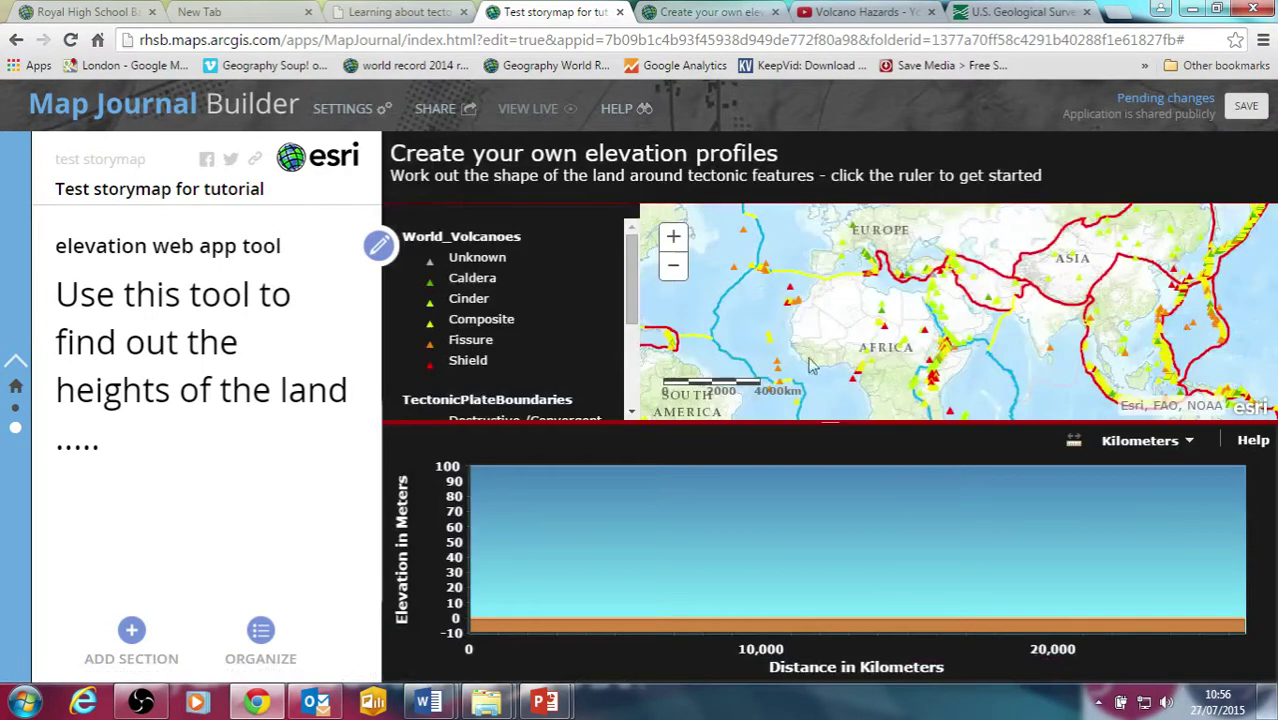
pyautogui.click(1074, 443)
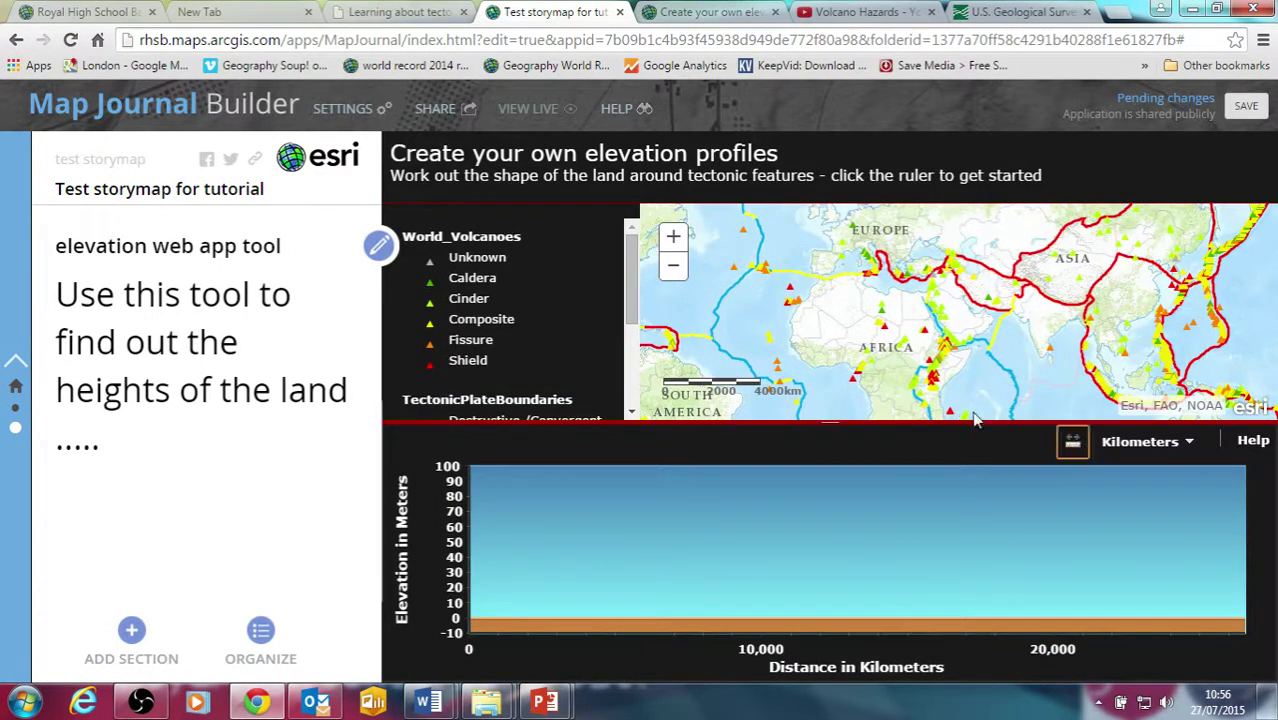
pyautogui.click(689, 300)
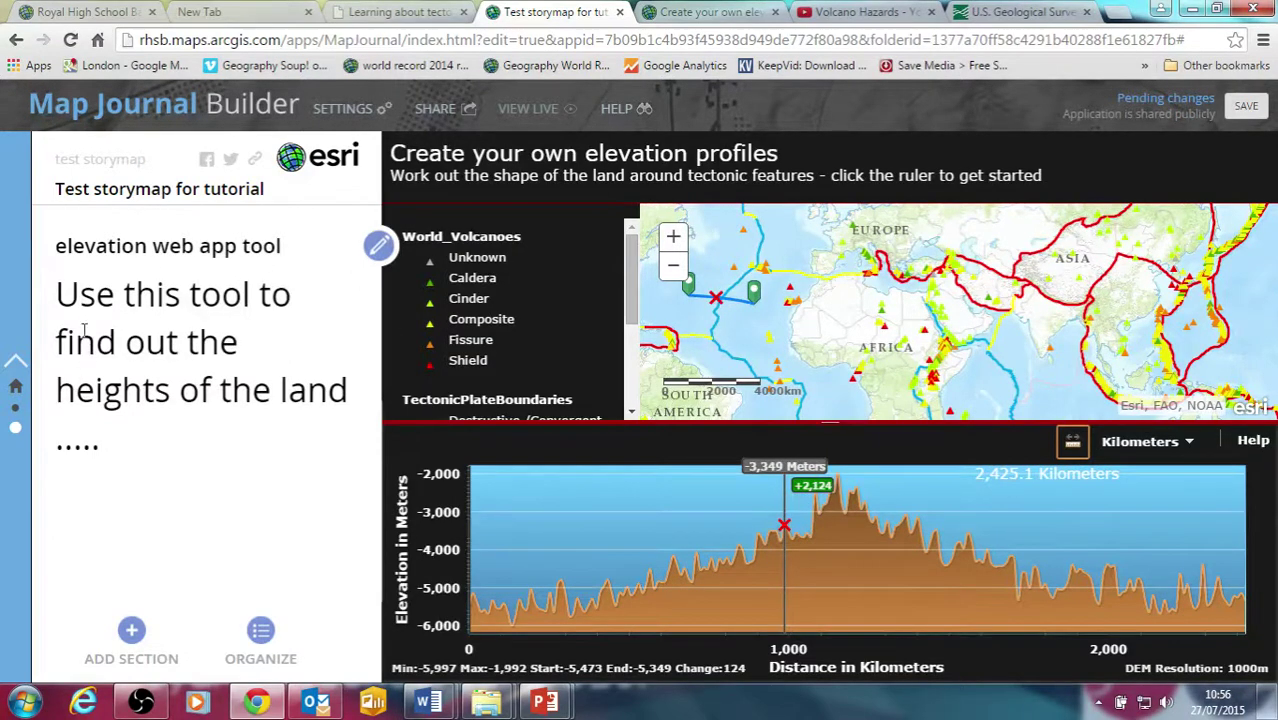
# Review the elevation section's side text, the "Volcanoes around the world" section and the home section.
pyautogui.moveTo(142, 328); pyautogui.dragTo(172, 377)
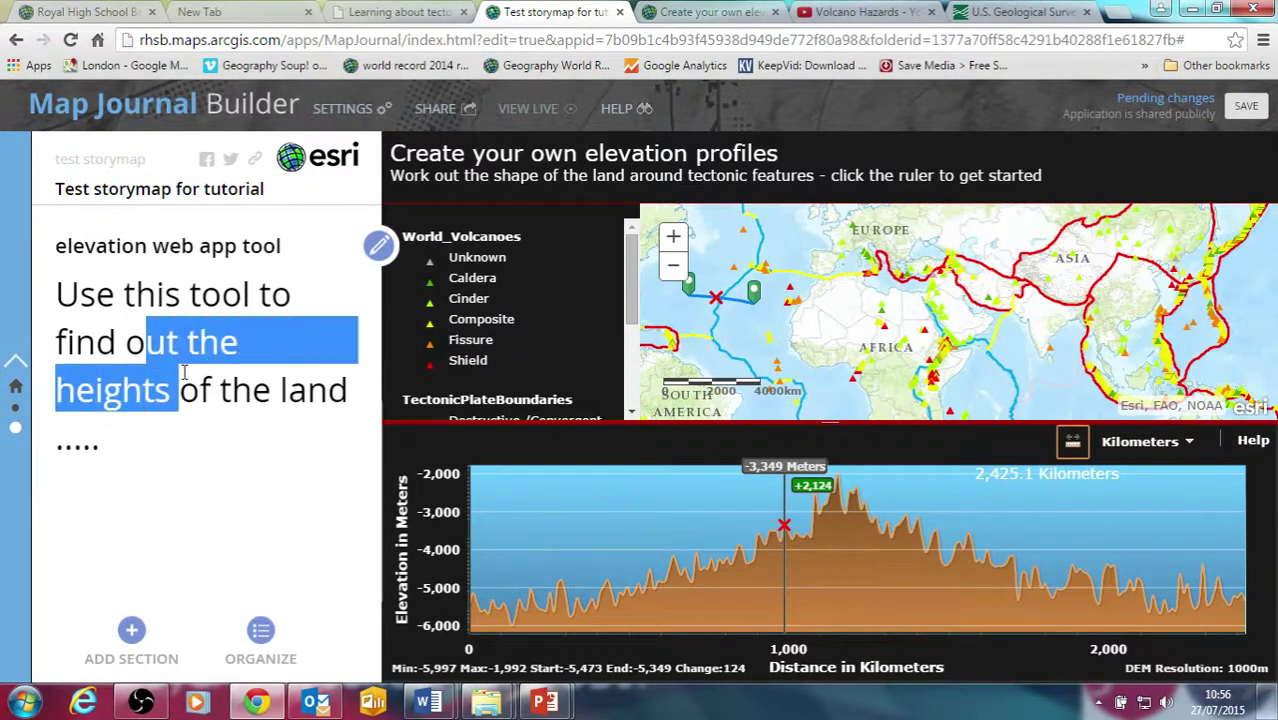
pyautogui.click(173, 376)
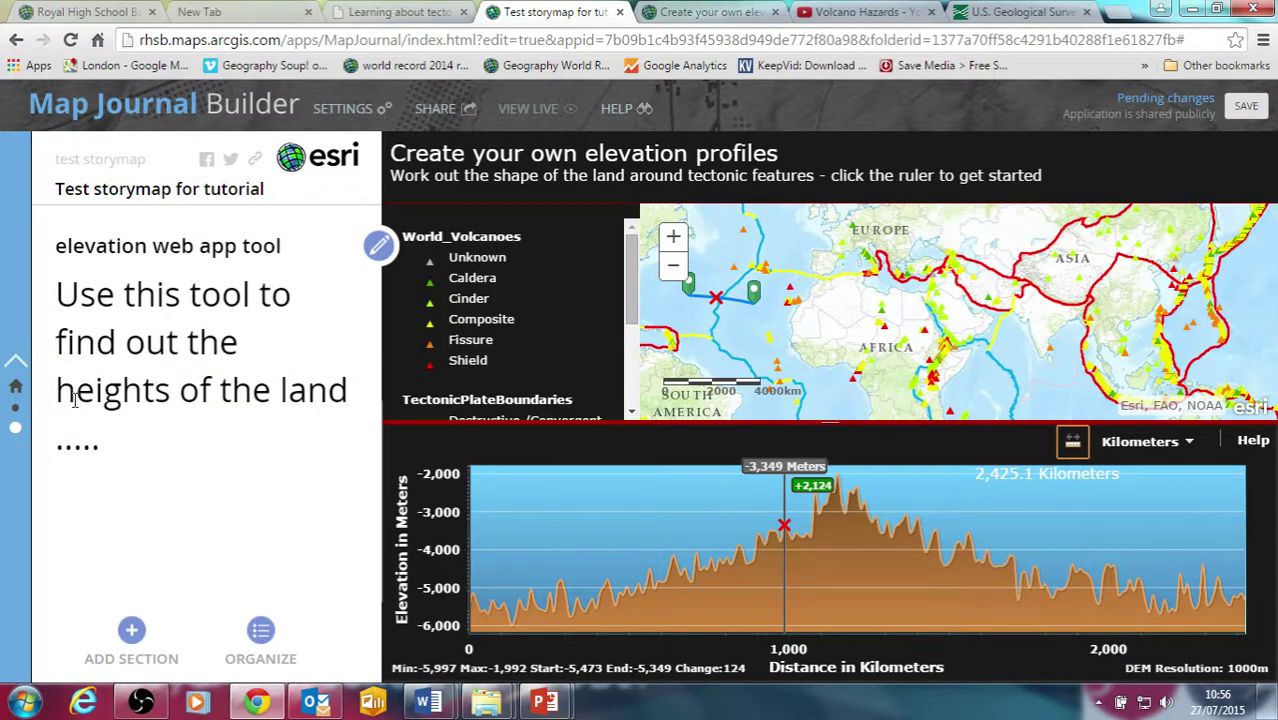
pyautogui.click(16, 414)
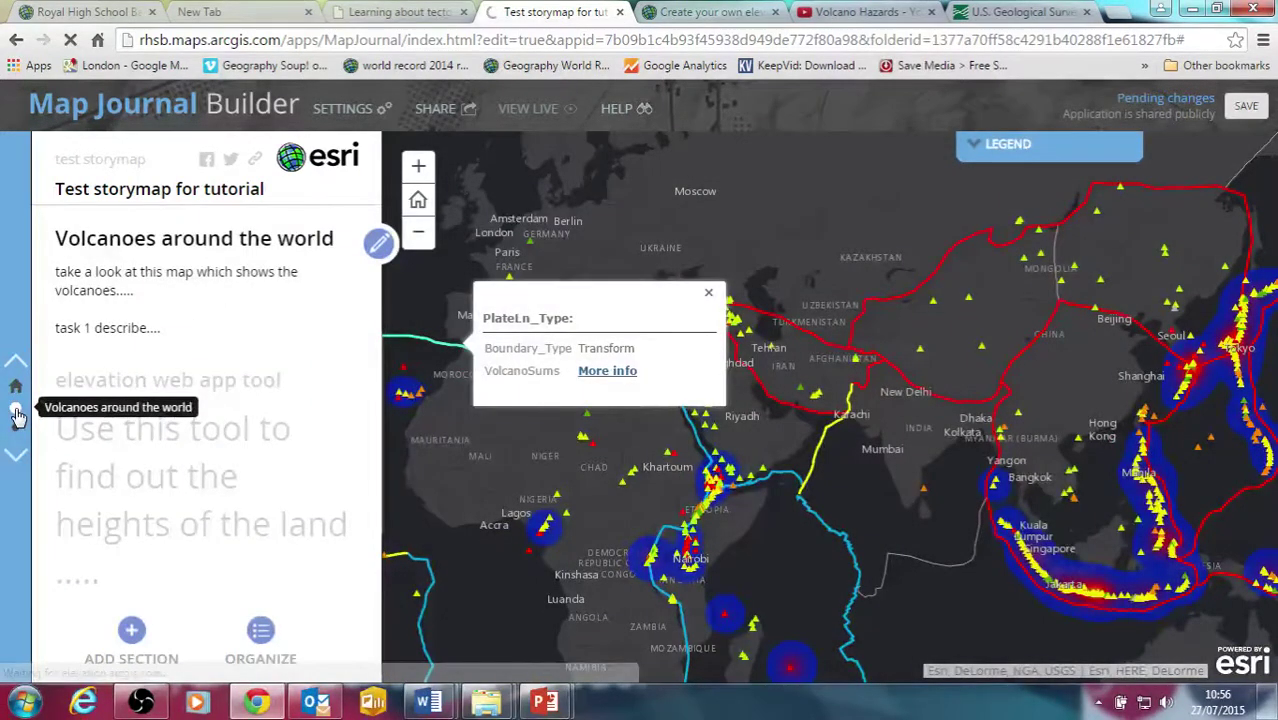
pyautogui.click(14, 404)
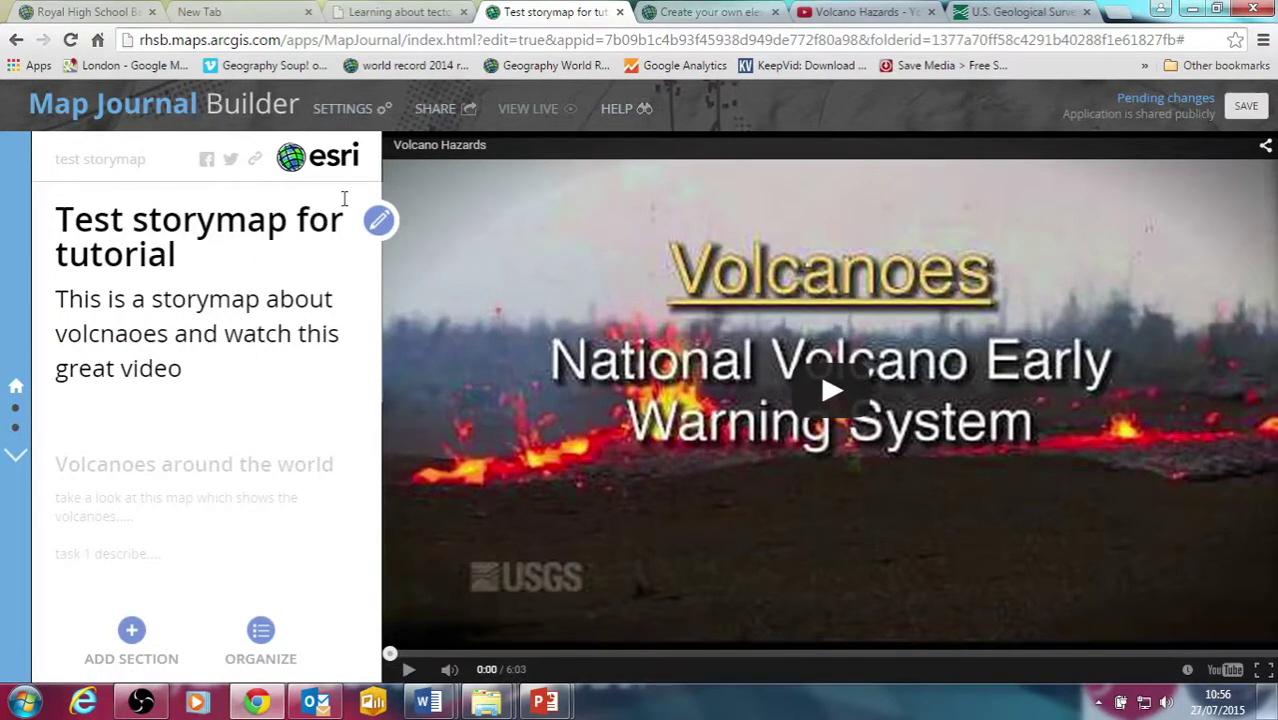
# Open the home section for editing and copy the web address of the Volcano Hazards YouTube video.
pyautogui.click(378, 222)
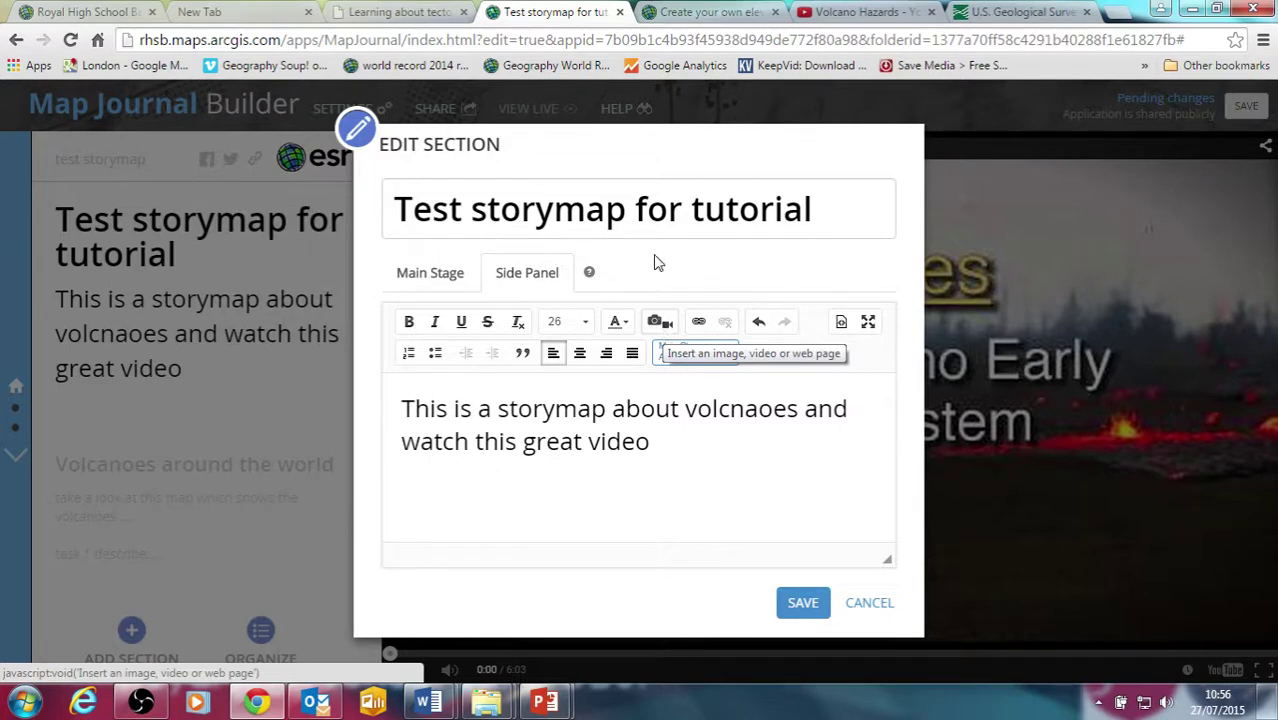
pyautogui.click(865, 11)
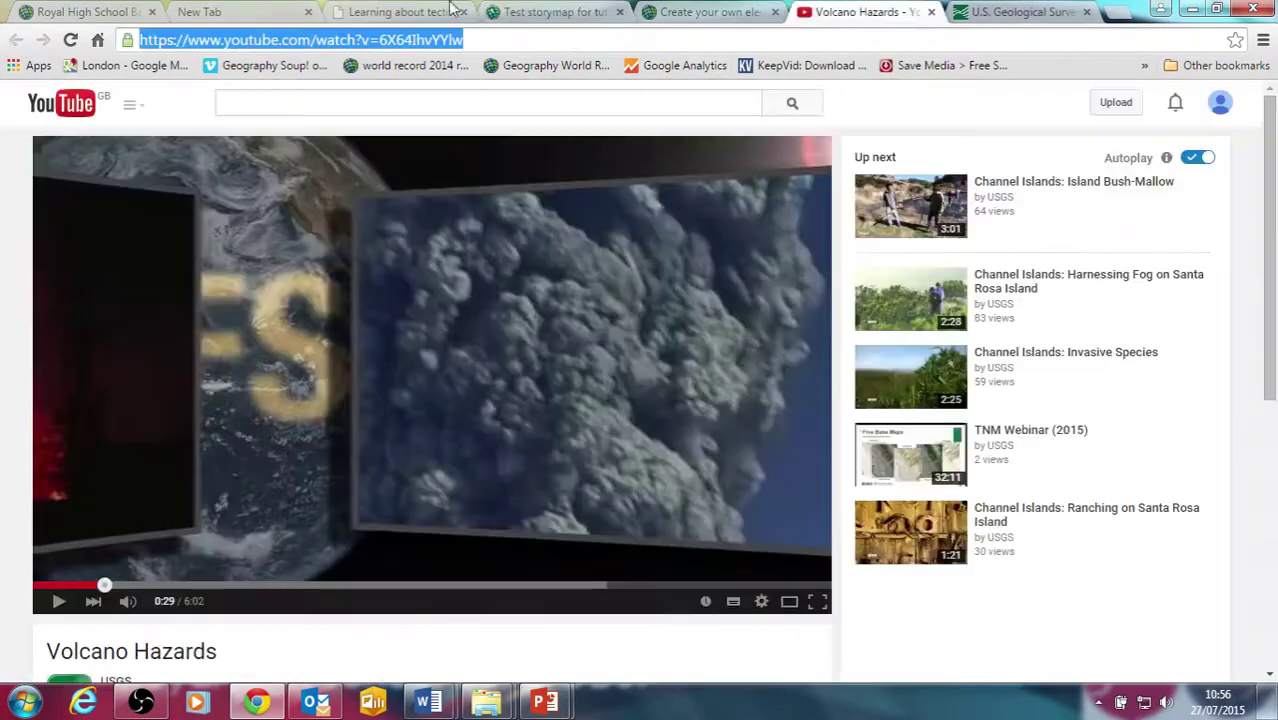
pyautogui.rightClick(287, 41)
pyautogui.click(332, 107)
pyautogui.click(690, 12)
pyautogui.click(515, 14)
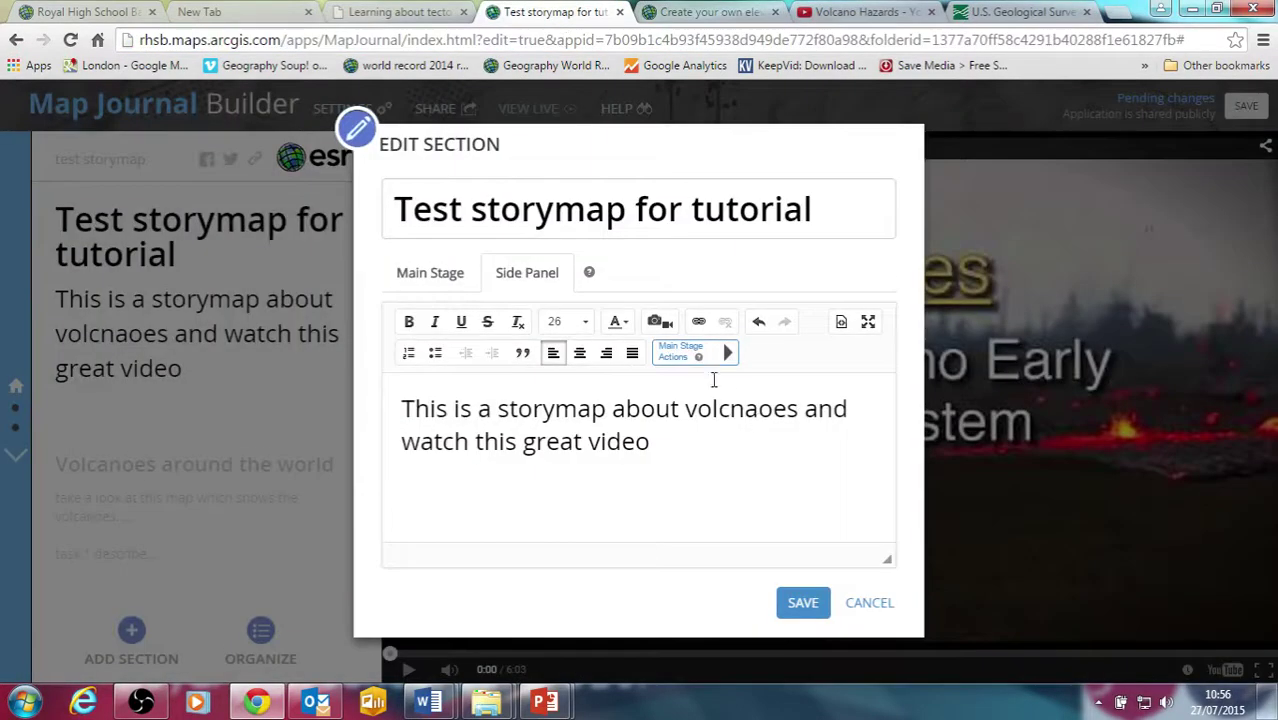
# Insert the copied YouTube video into the home section's side panel with the Fit position and save the section.
pyautogui.click(659, 322)
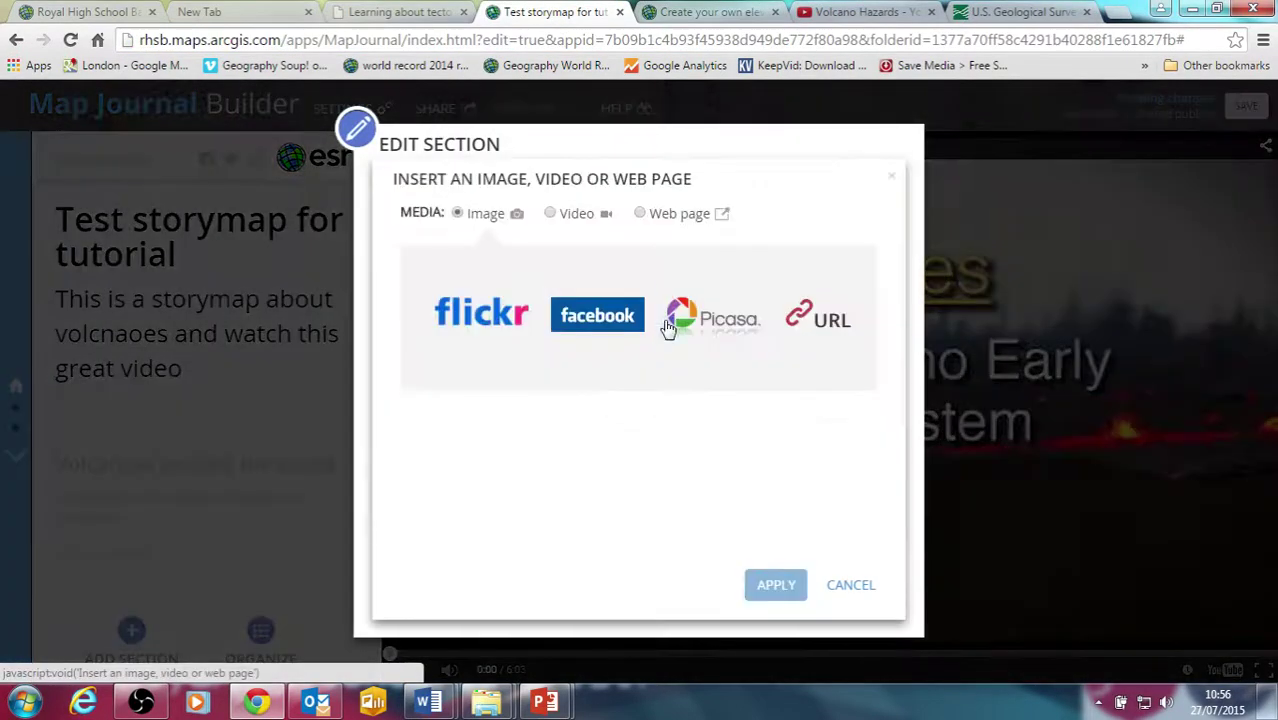
pyautogui.click(588, 214)
pyautogui.click(485, 316)
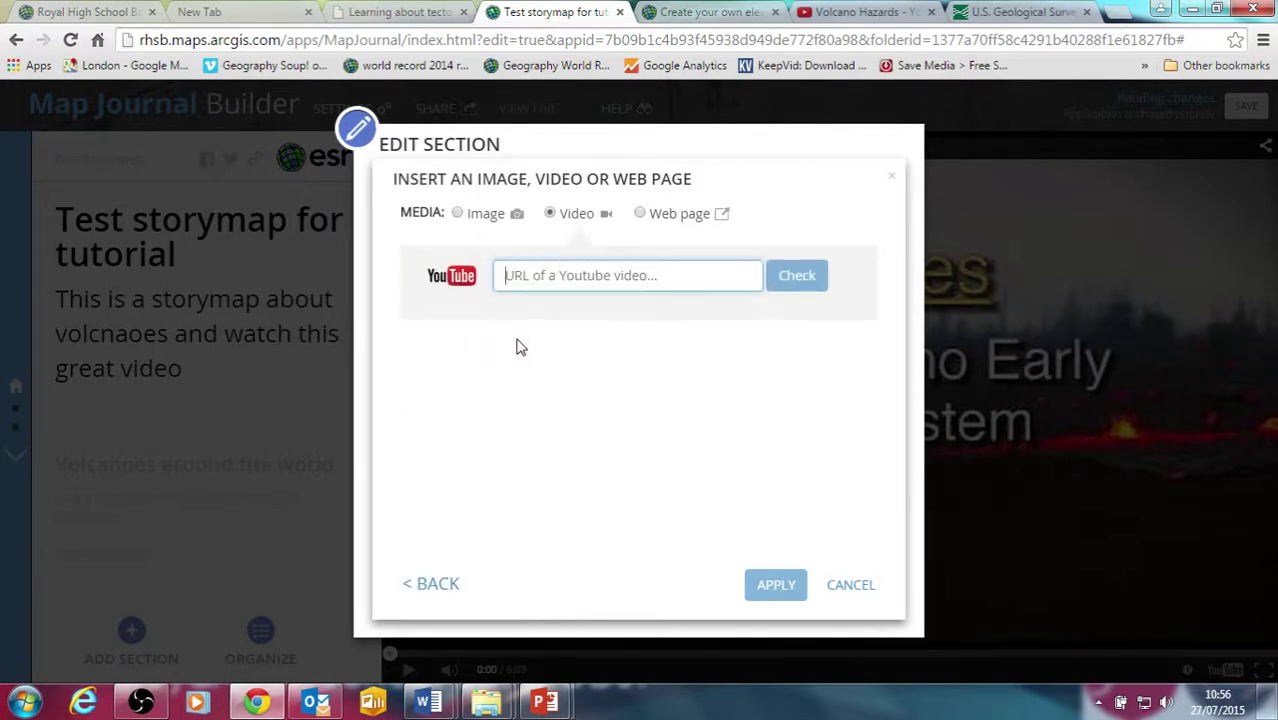
pyautogui.rightClick(515, 277)
pyautogui.click(548, 390)
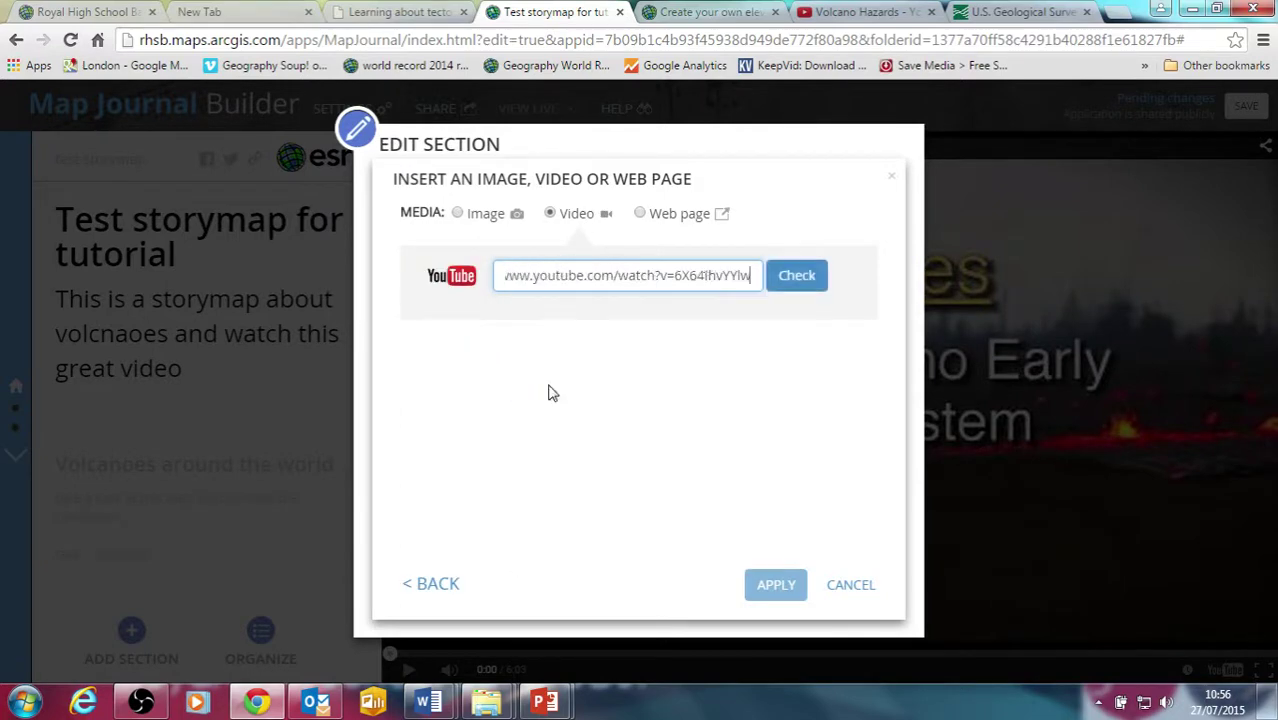
pyautogui.click(785, 286)
pyautogui.click(617, 444)
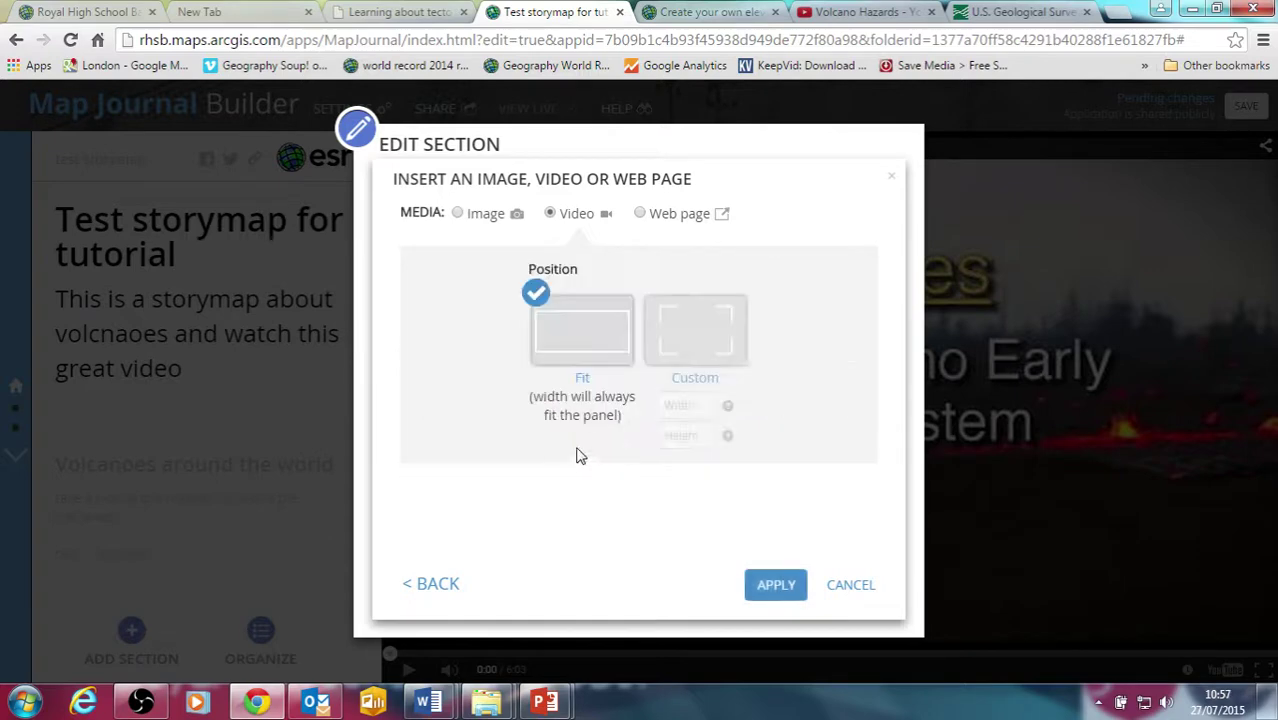
pyautogui.click(767, 592)
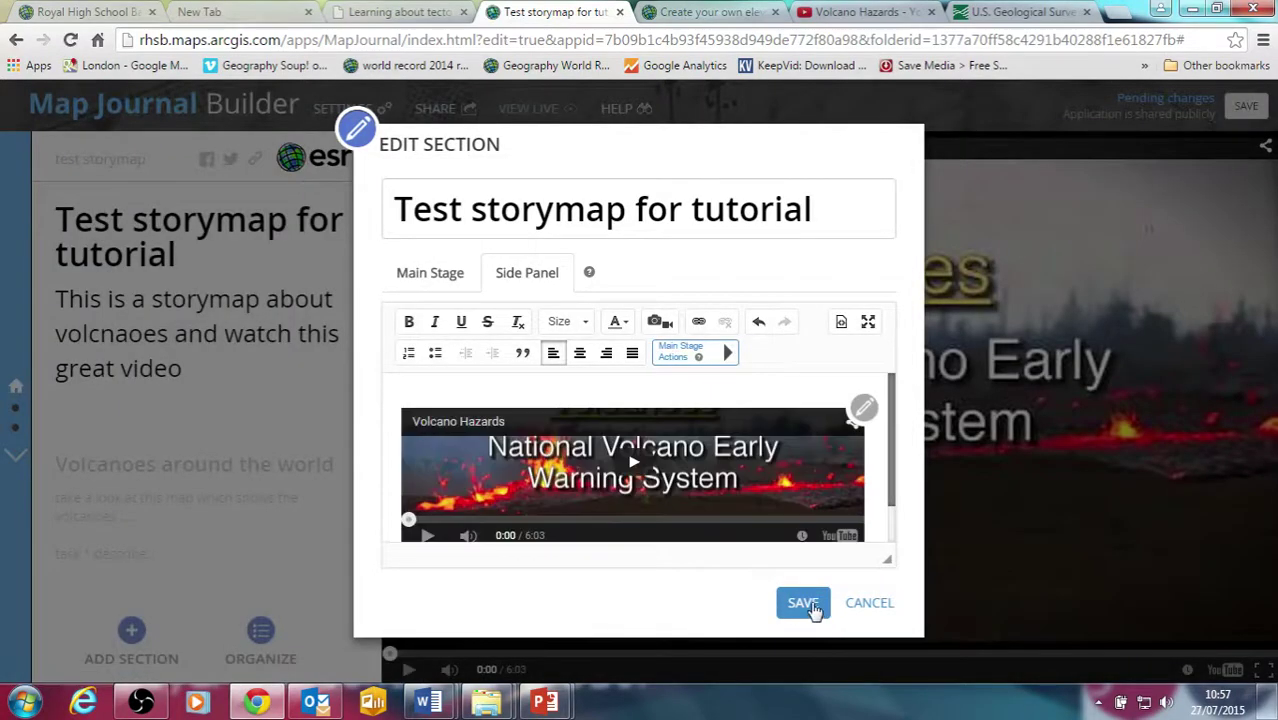
pyautogui.click(805, 603)
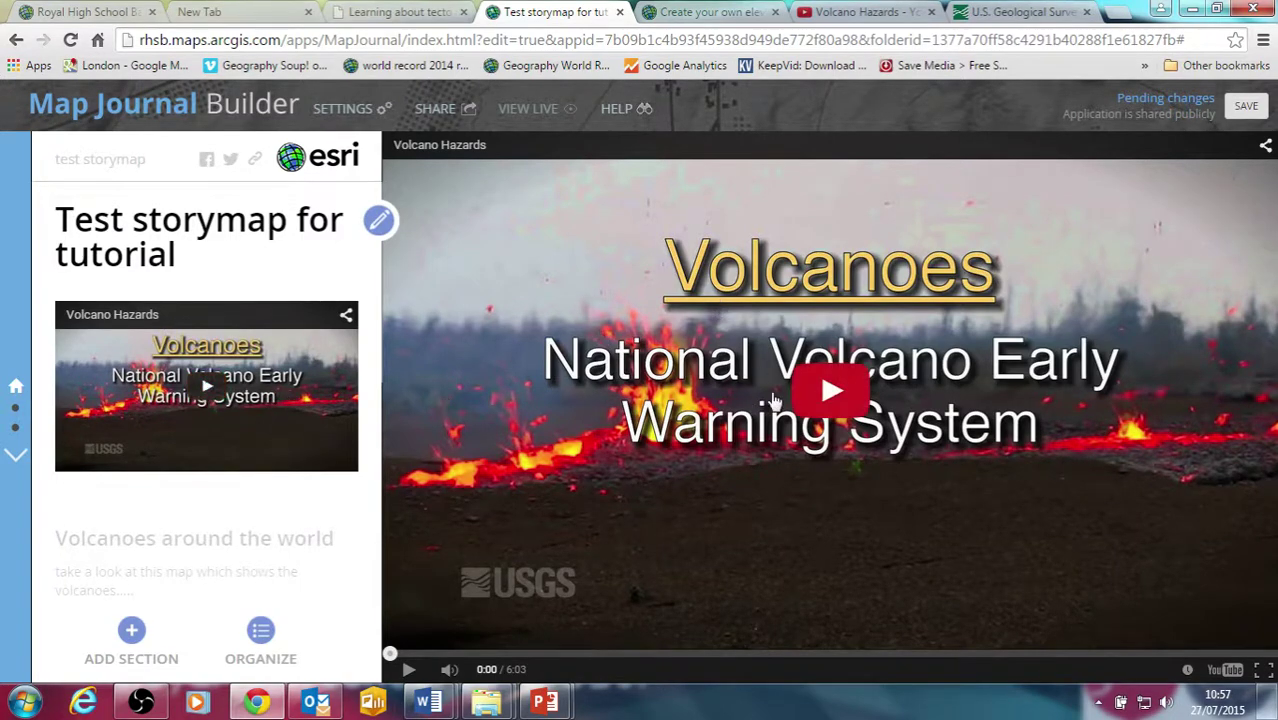
# Preview the volcanoes map section and briefly play the side panel video in the home section.
pyautogui.click(15, 412)
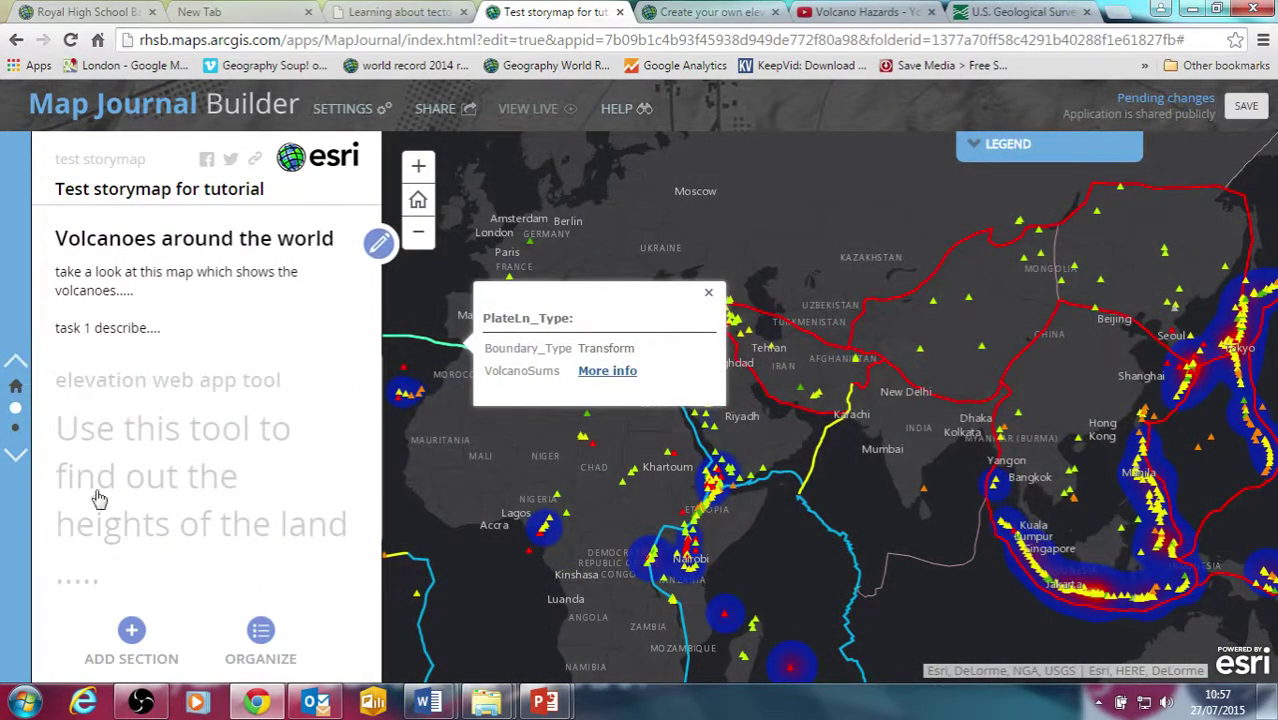
pyautogui.click(13, 390)
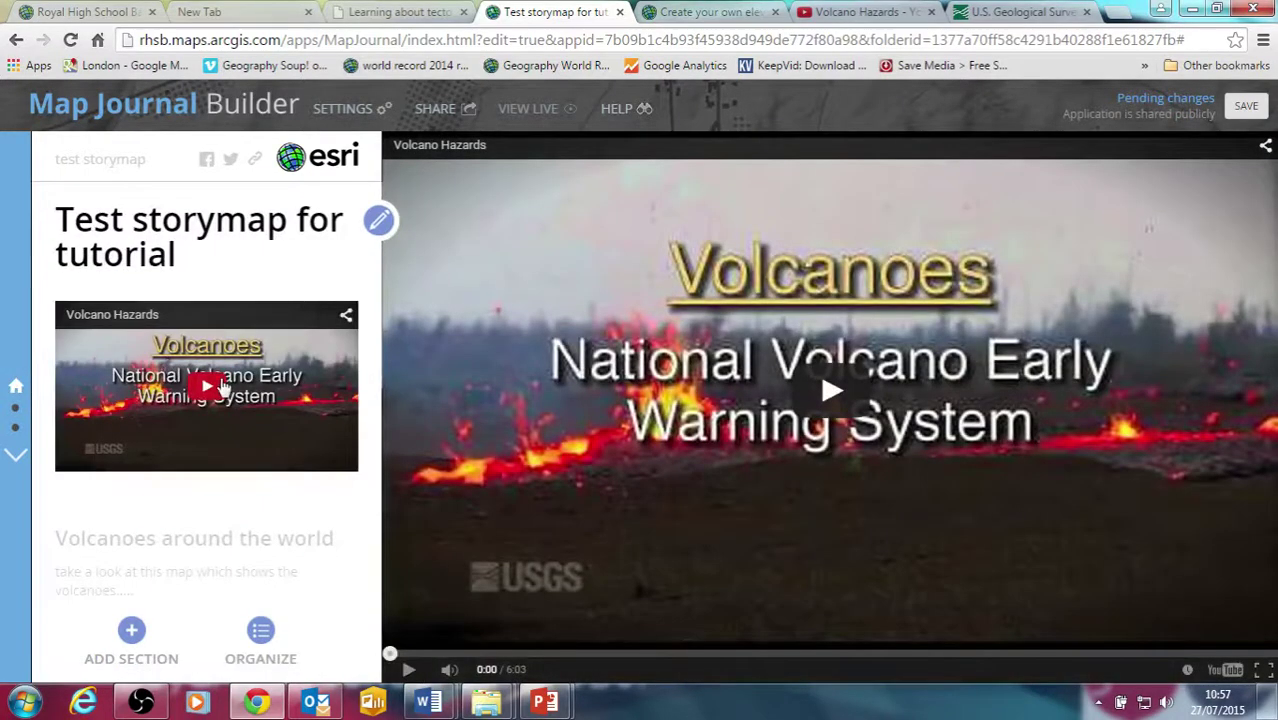
pyautogui.click(221, 386)
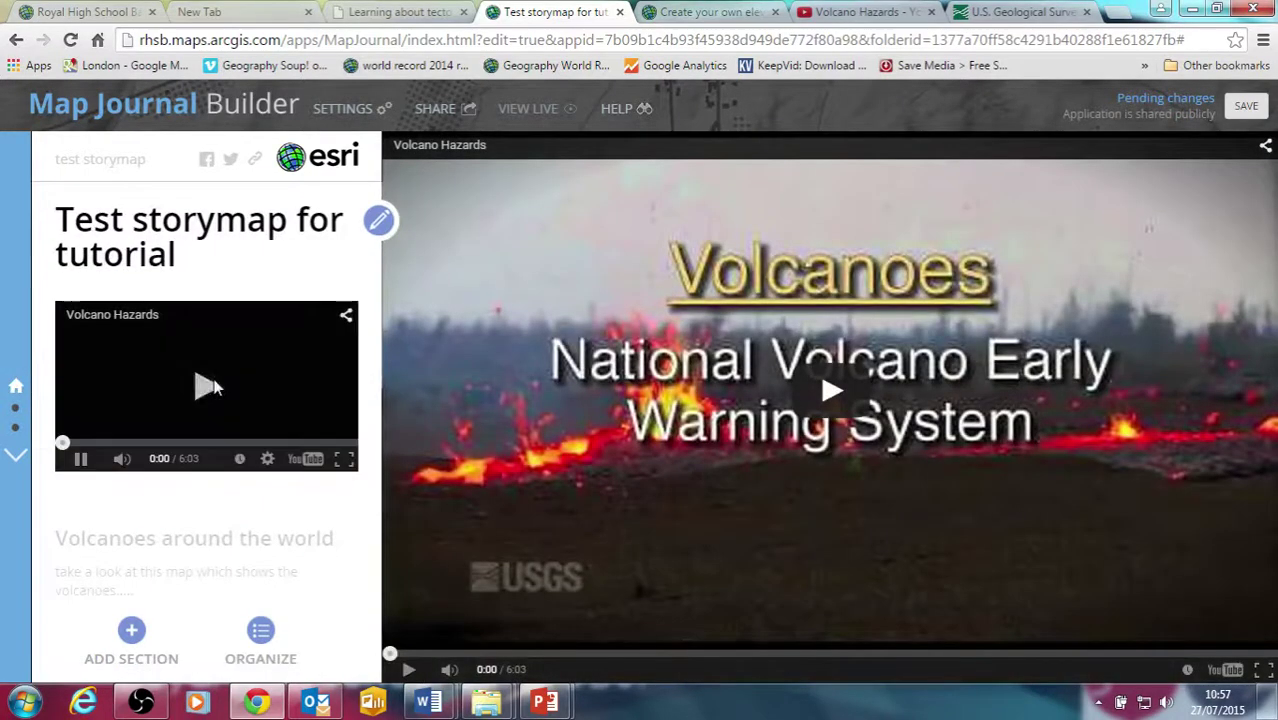
pyautogui.click(81, 460)
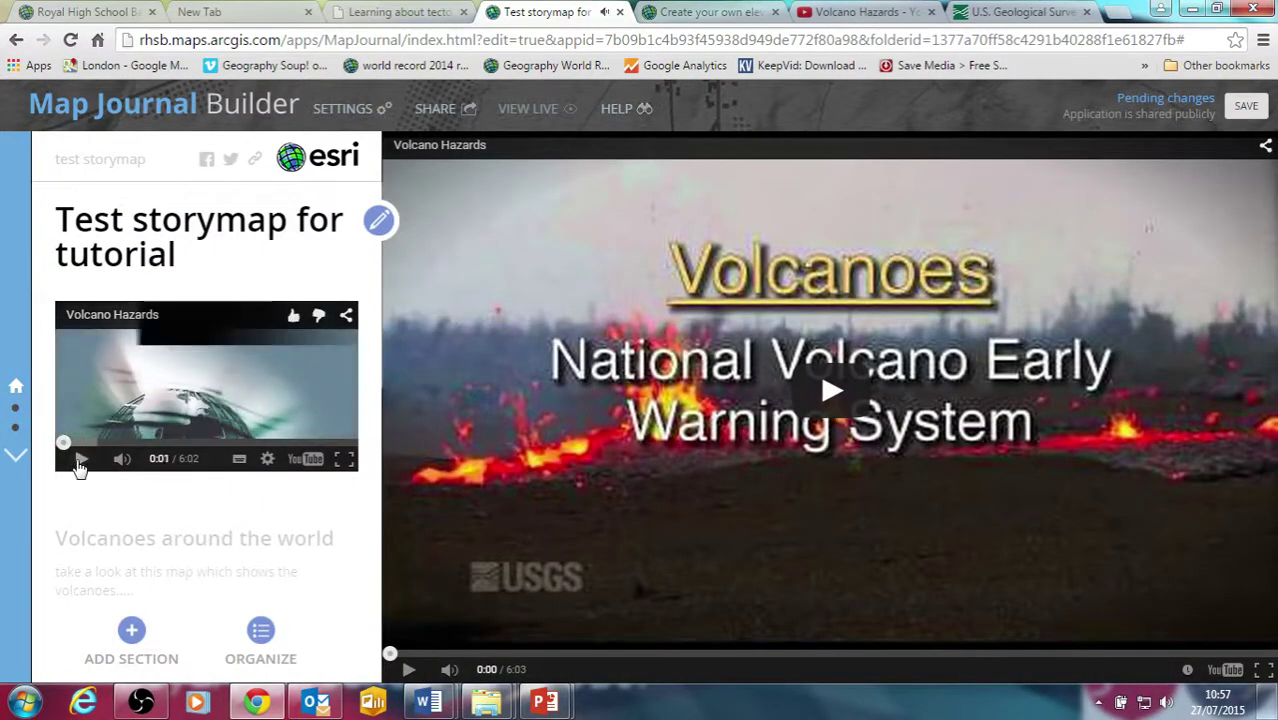
# Open the home section for editing and add the text "Welcome to my web app about" above the side panel video.
pyautogui.click(379, 222)
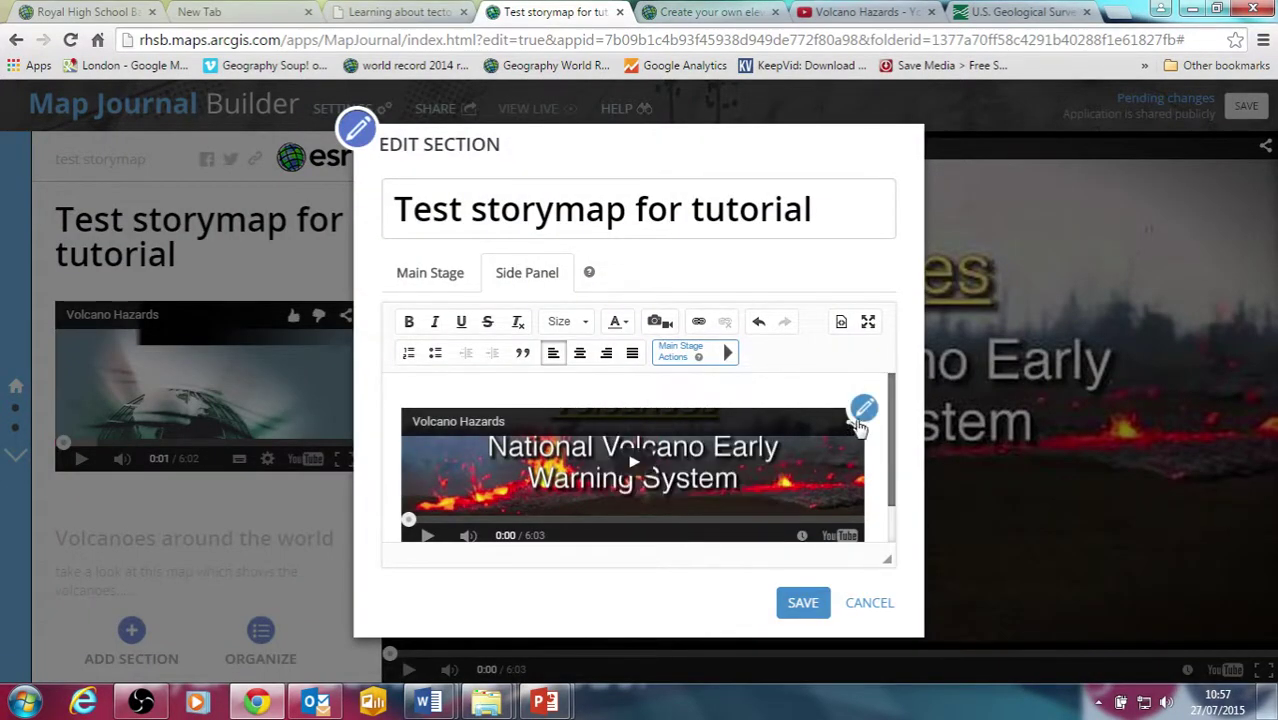
pyautogui.moveTo(899, 491); pyautogui.dragTo(887, 428)
pyautogui.click(452, 378)
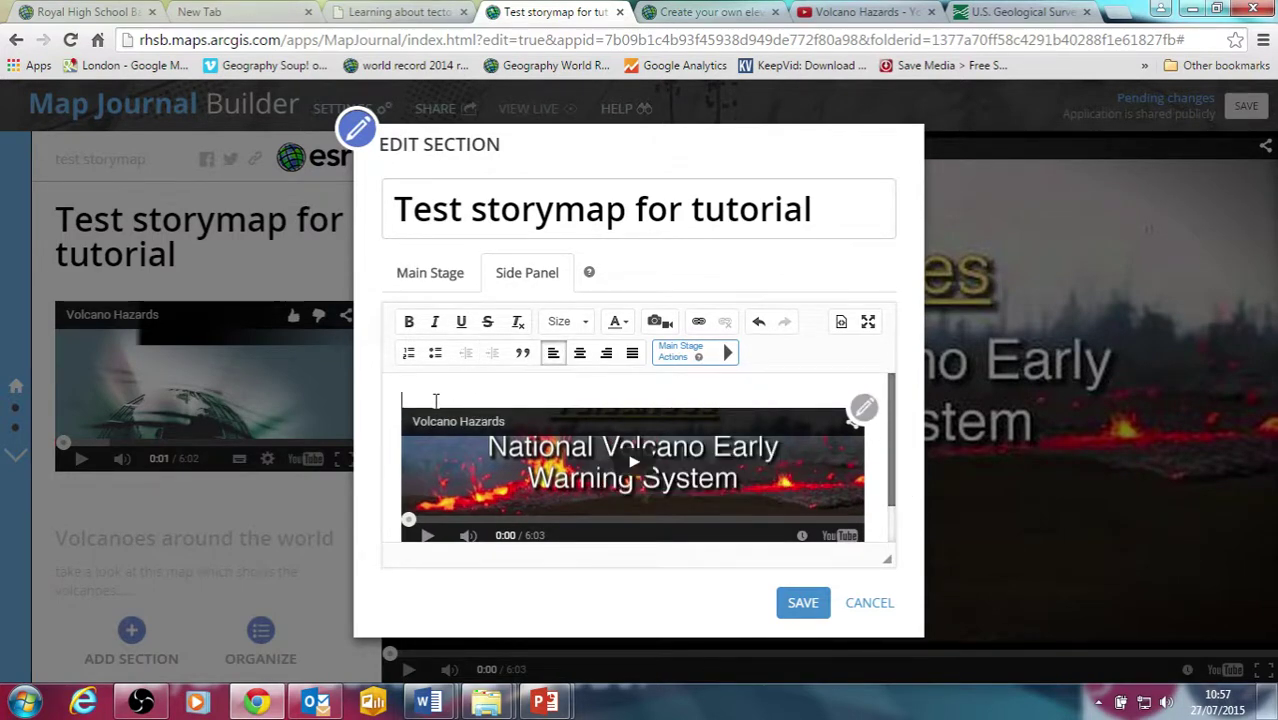
pyautogui.press('Down')
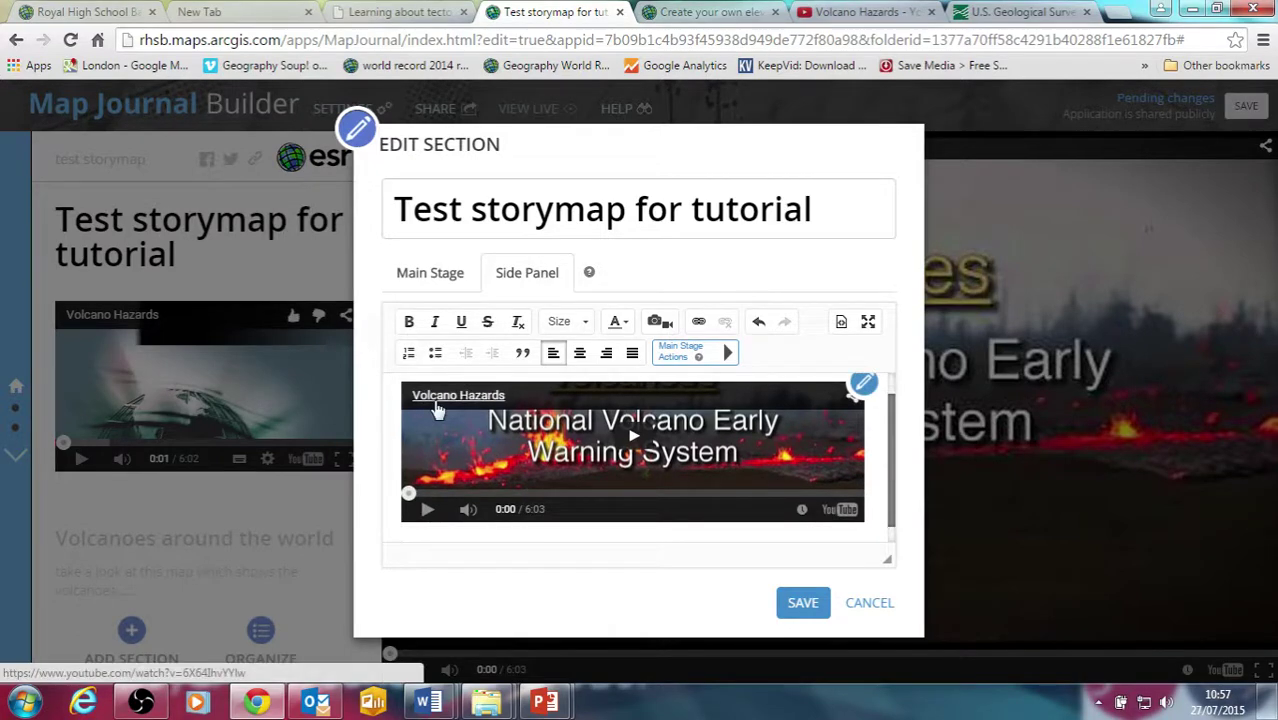
pyautogui.press('Up')
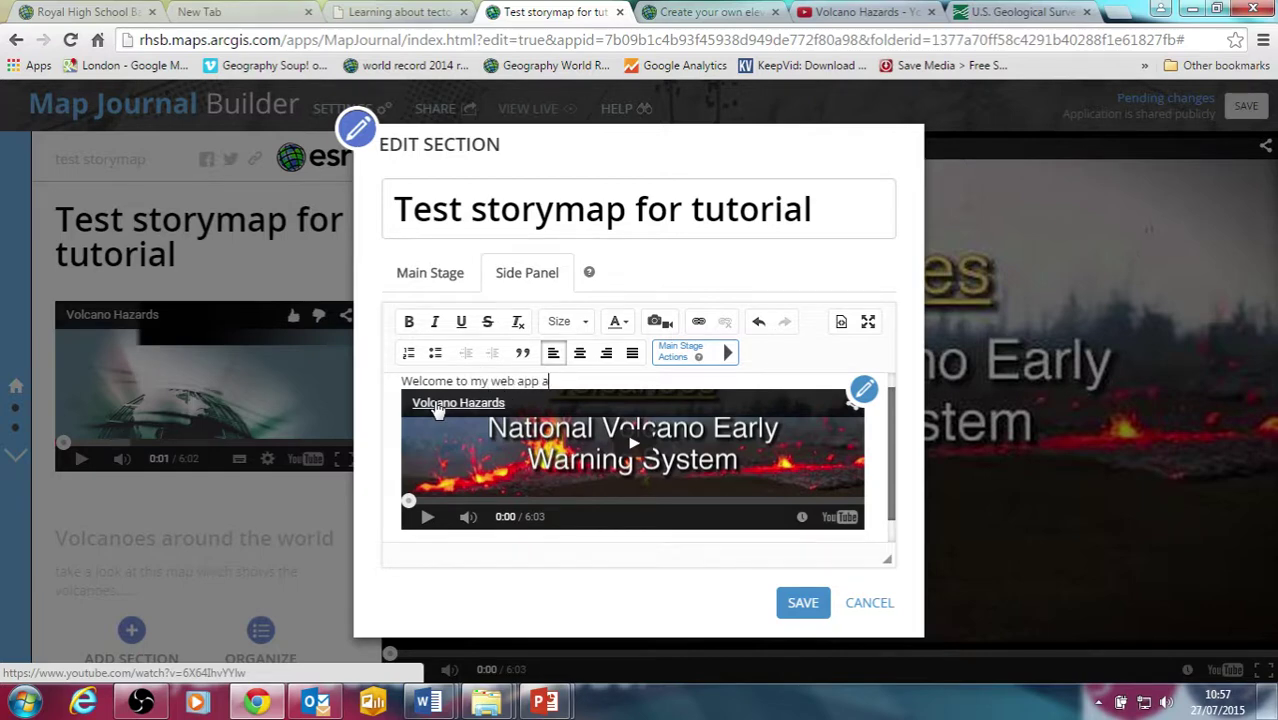
pyautogui.press('Return')
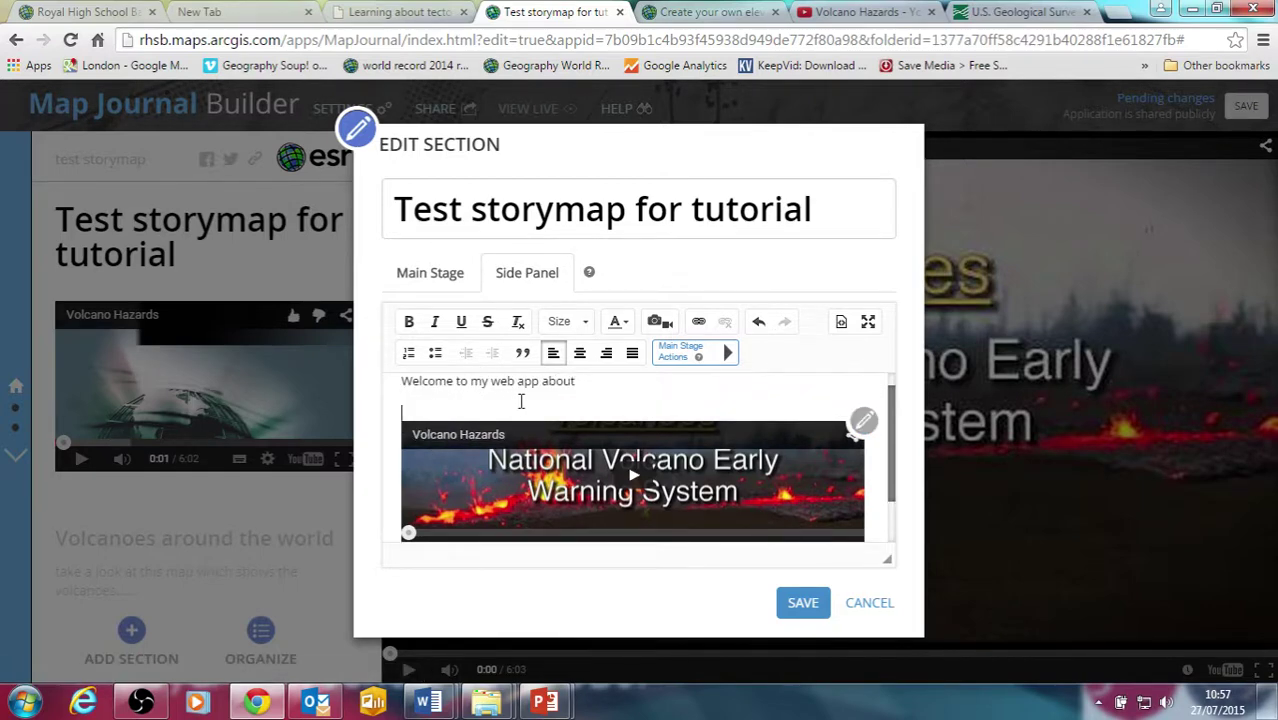
# Set the welcome text to size 26, end it with "..." and start a new line below it.
pyautogui.moveTo(585, 386); pyautogui.dragTo(402, 386)
pyautogui.click(588, 322)
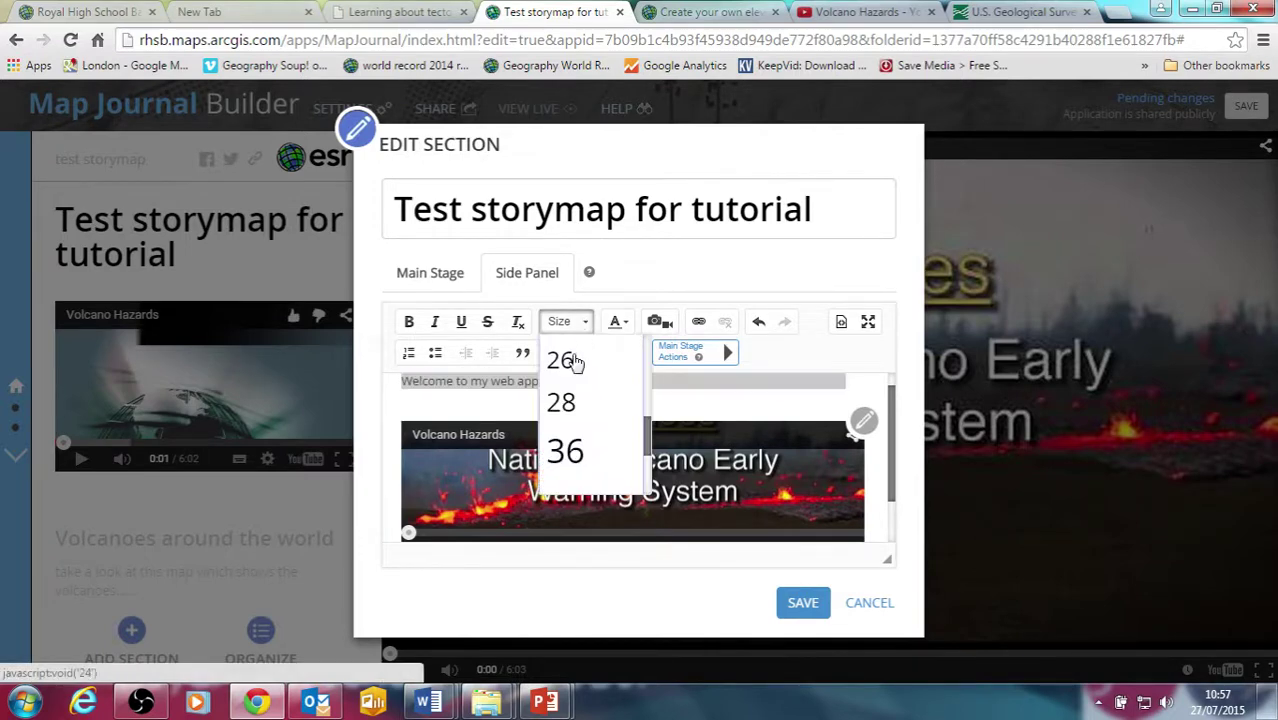
pyautogui.click(585, 379)
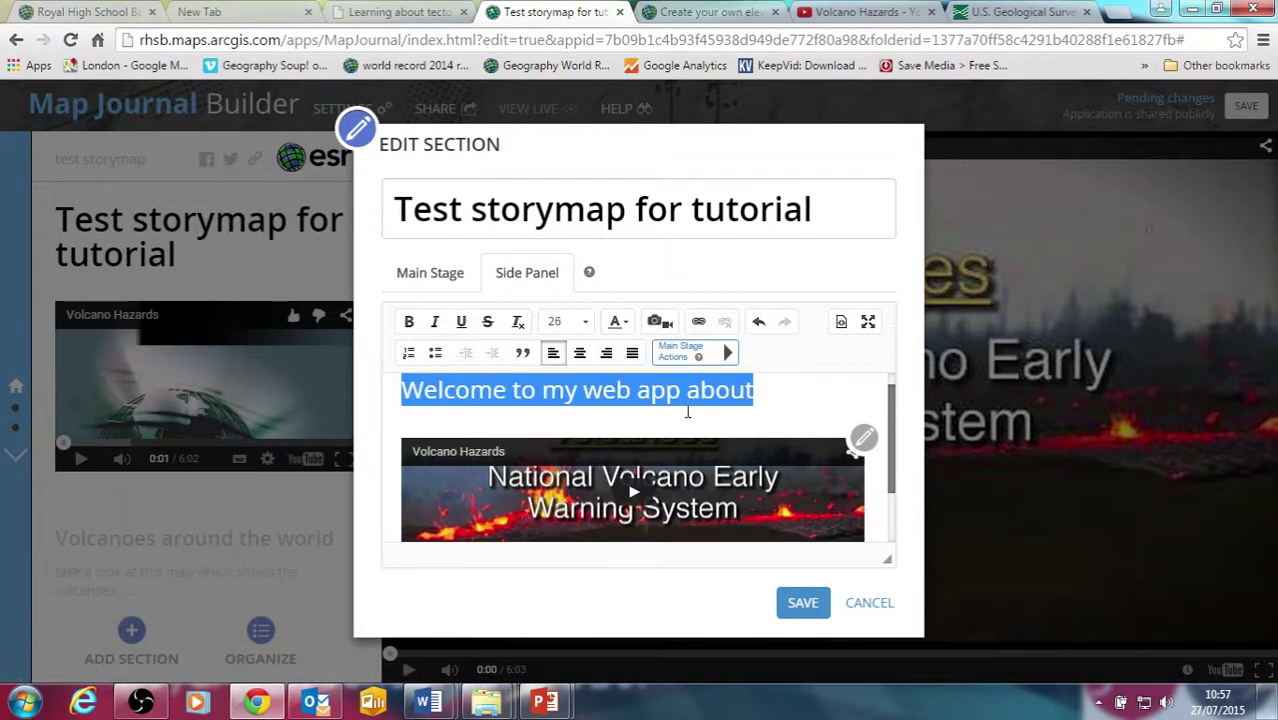
pyautogui.click(761, 390)
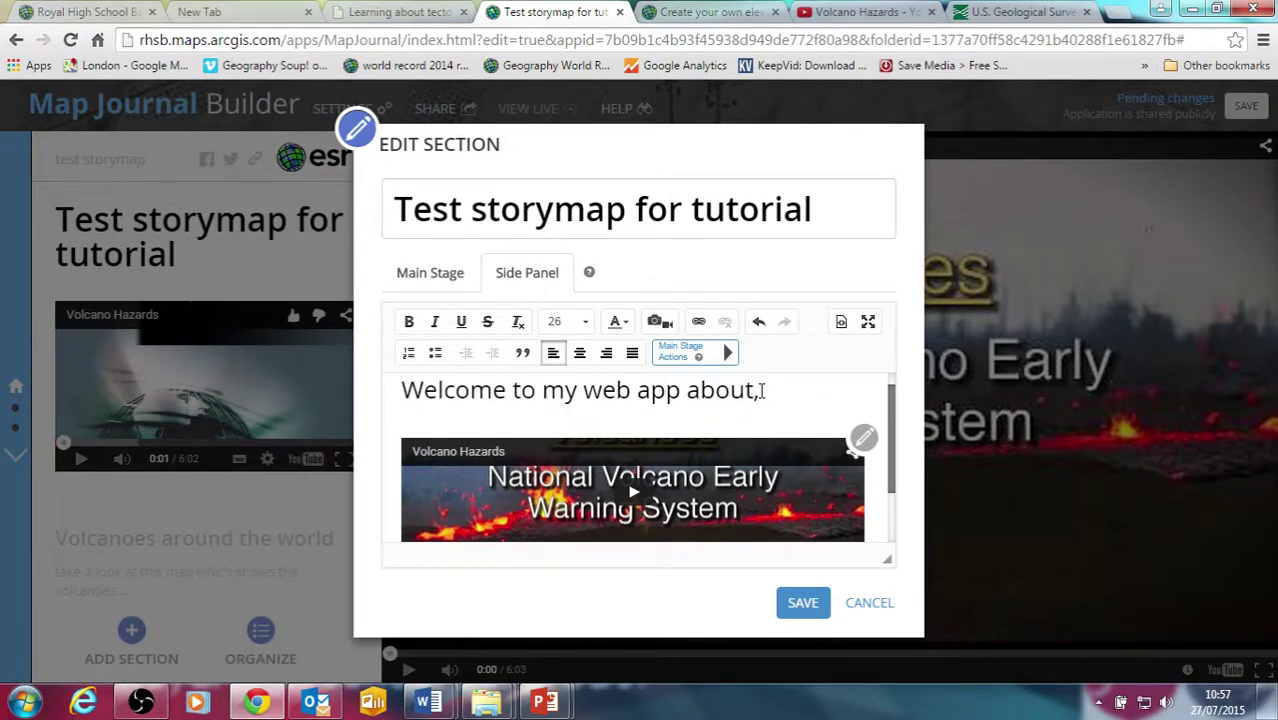
pyautogui.write('.')
pyautogui.press('Return')
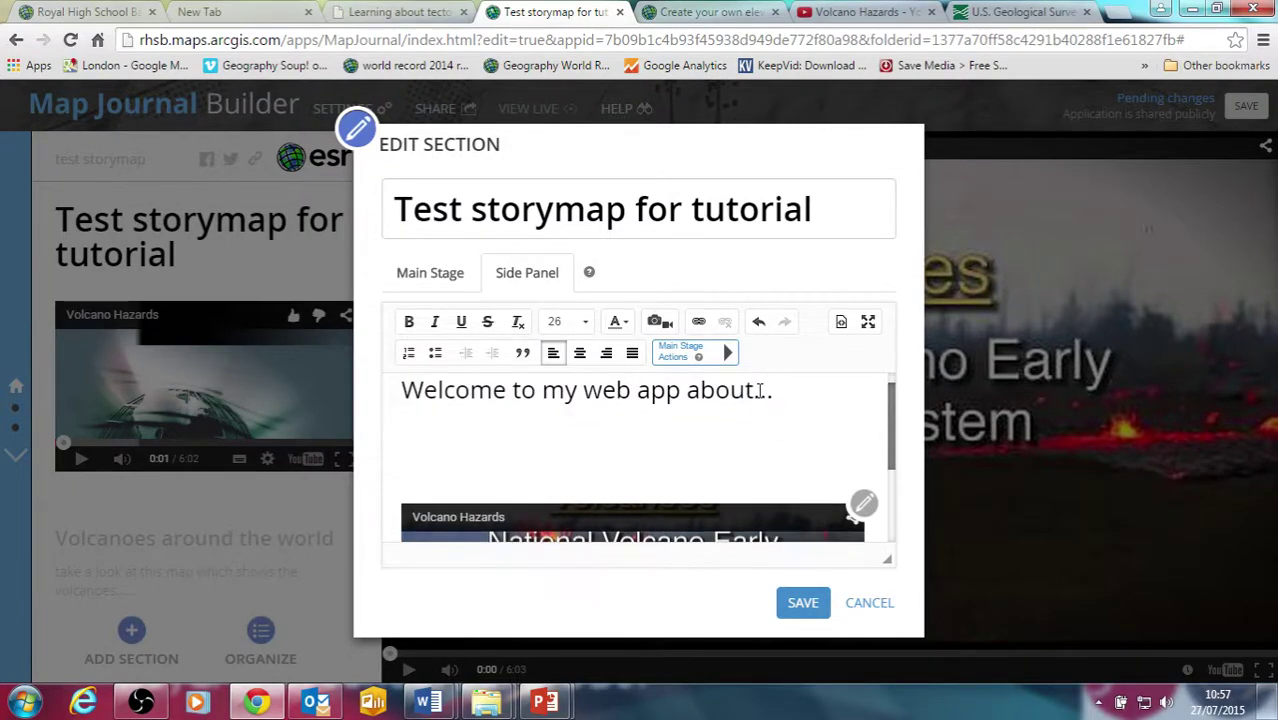
# Write "Click here for the USGS website" on the line below the welcome text.
pyautogui.write('Clikc')
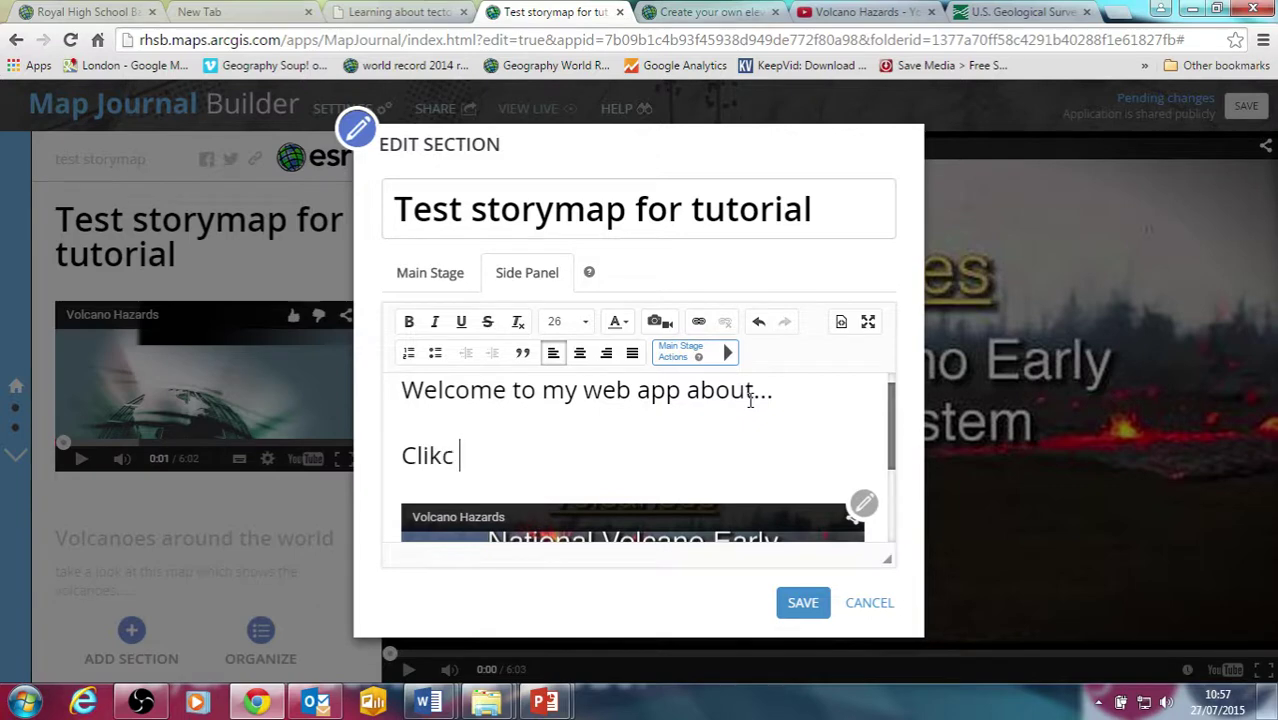
pyautogui.press('BackSpace')
pyautogui.press('BackSpace')
pyautogui.write('ck here for the UG')
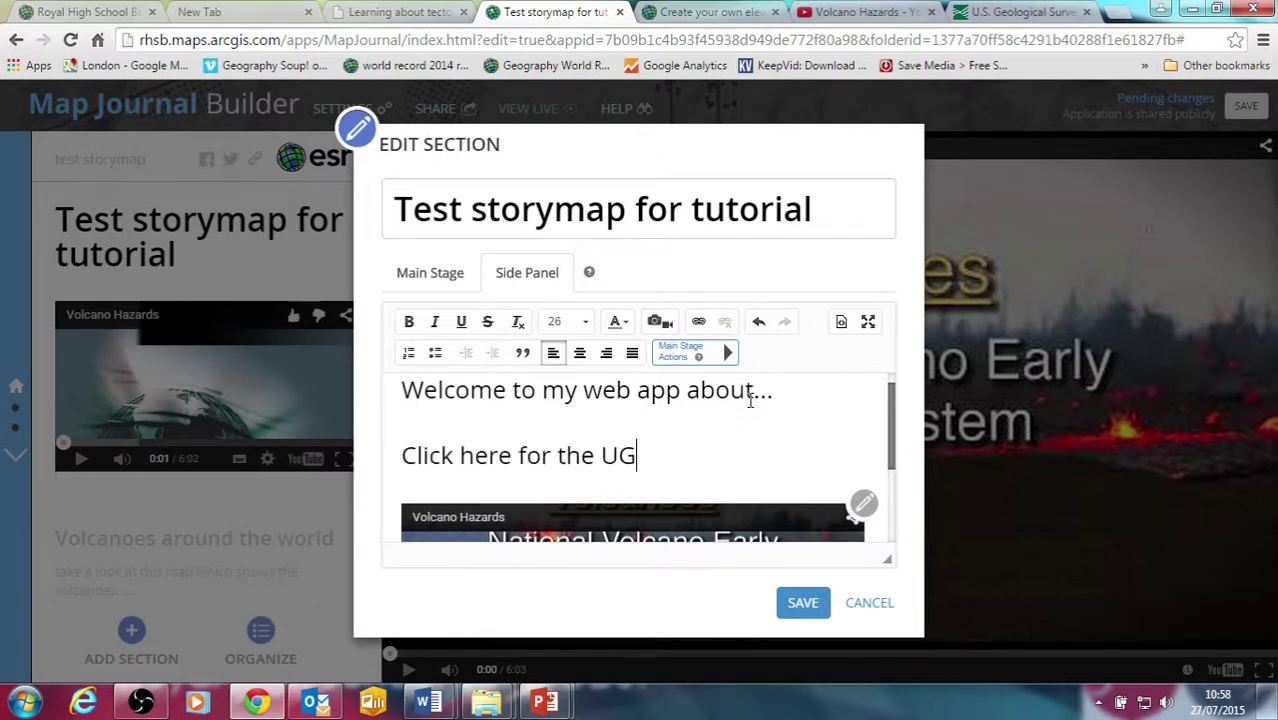
pyautogui.press('BackSpace')
pyautogui.write('SGS ewb')
pyautogui.press('BackSpace')
pyautogui.press('BackSpace')
pyautogui.press('BackSpace')
pyautogui.write('web')
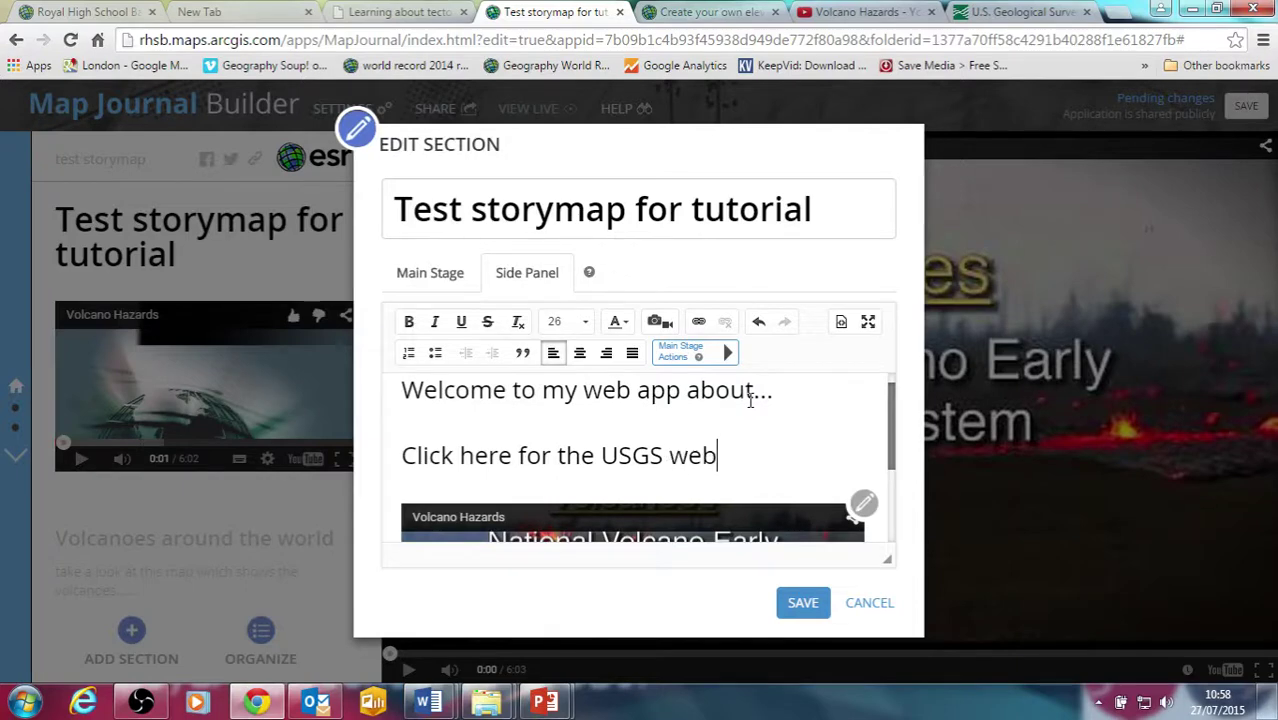
pyautogui.write('site')
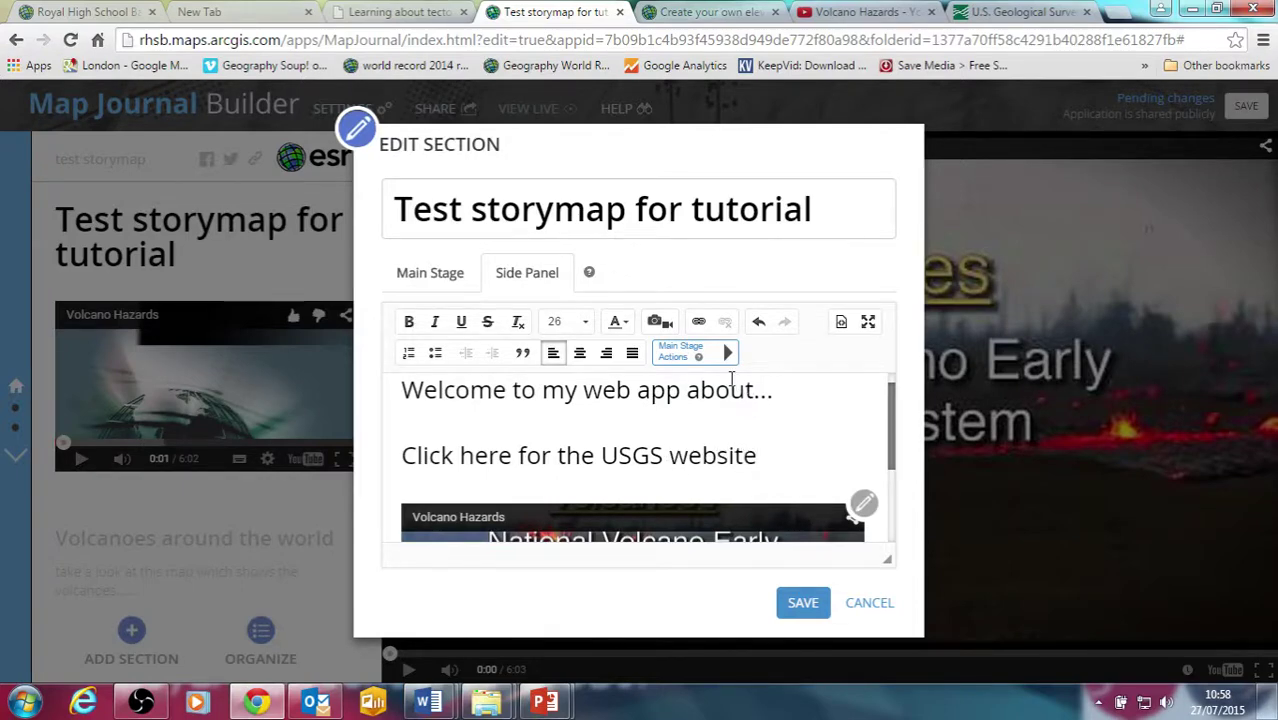
# Start a main stage content action on the words "USGS website" with Web page as its media.
pyautogui.moveTo(760, 462); pyautogui.dragTo(607, 466)
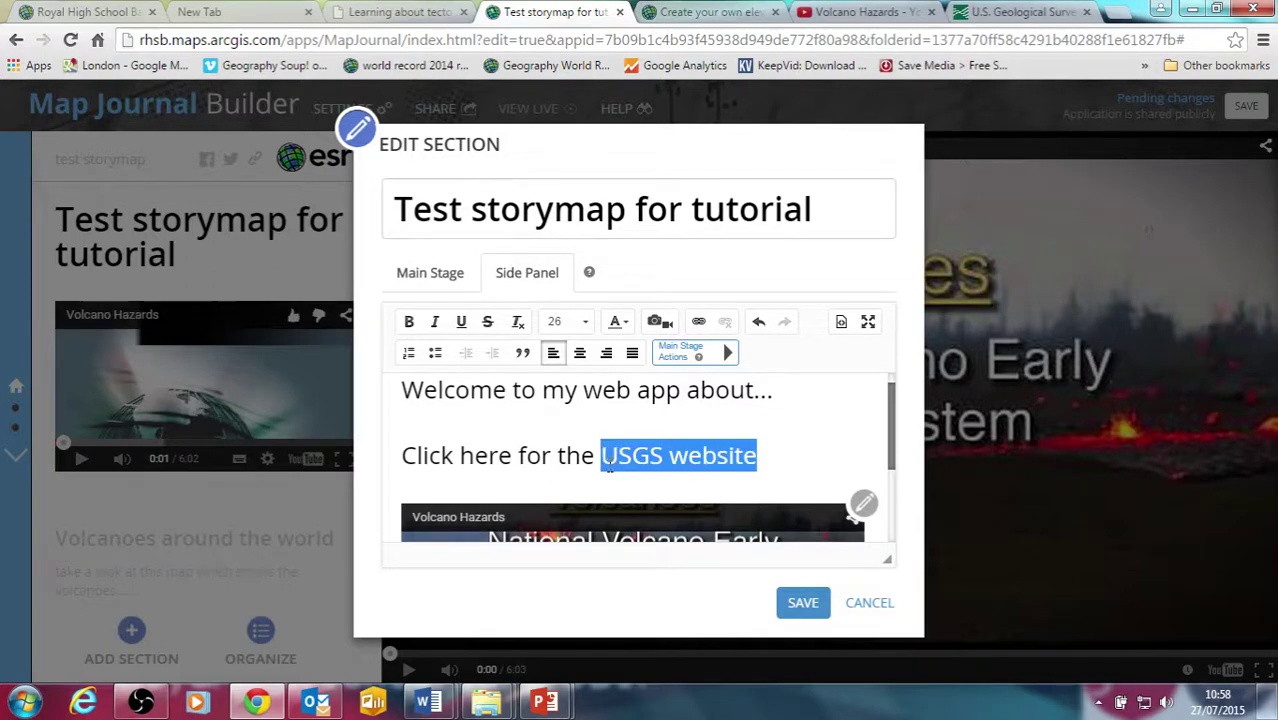
pyautogui.click(729, 355)
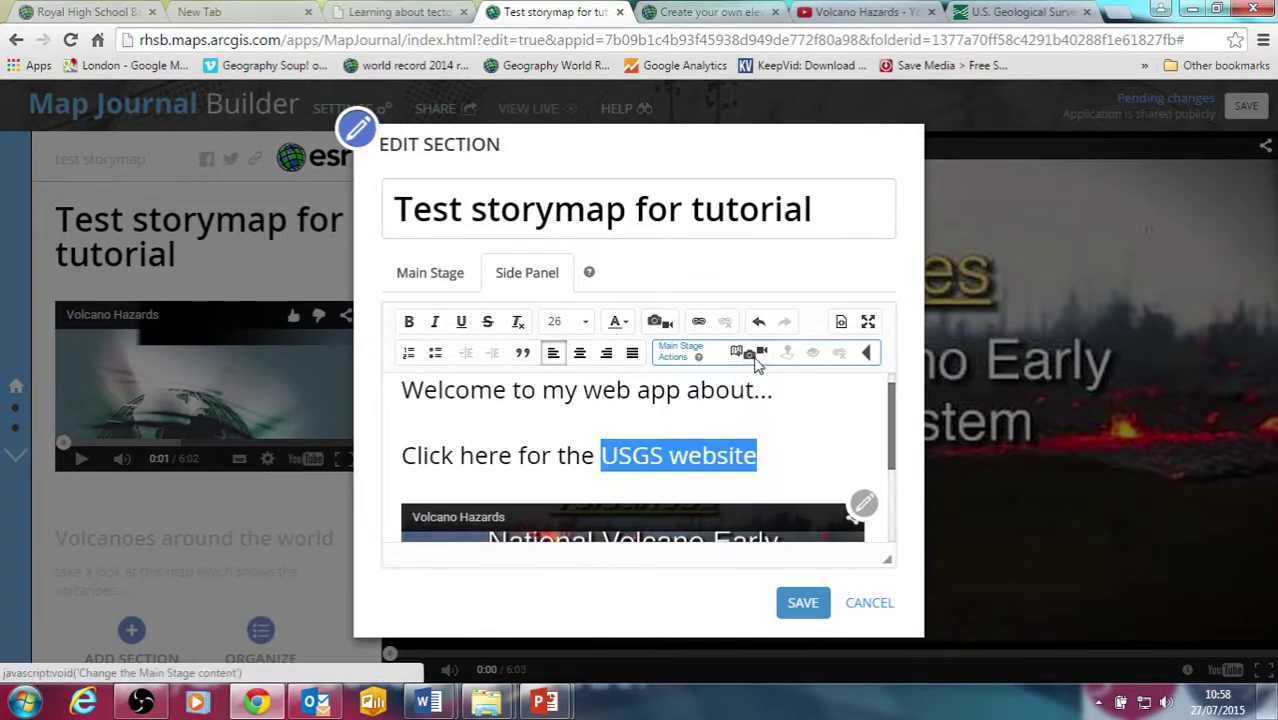
pyautogui.click(756, 358)
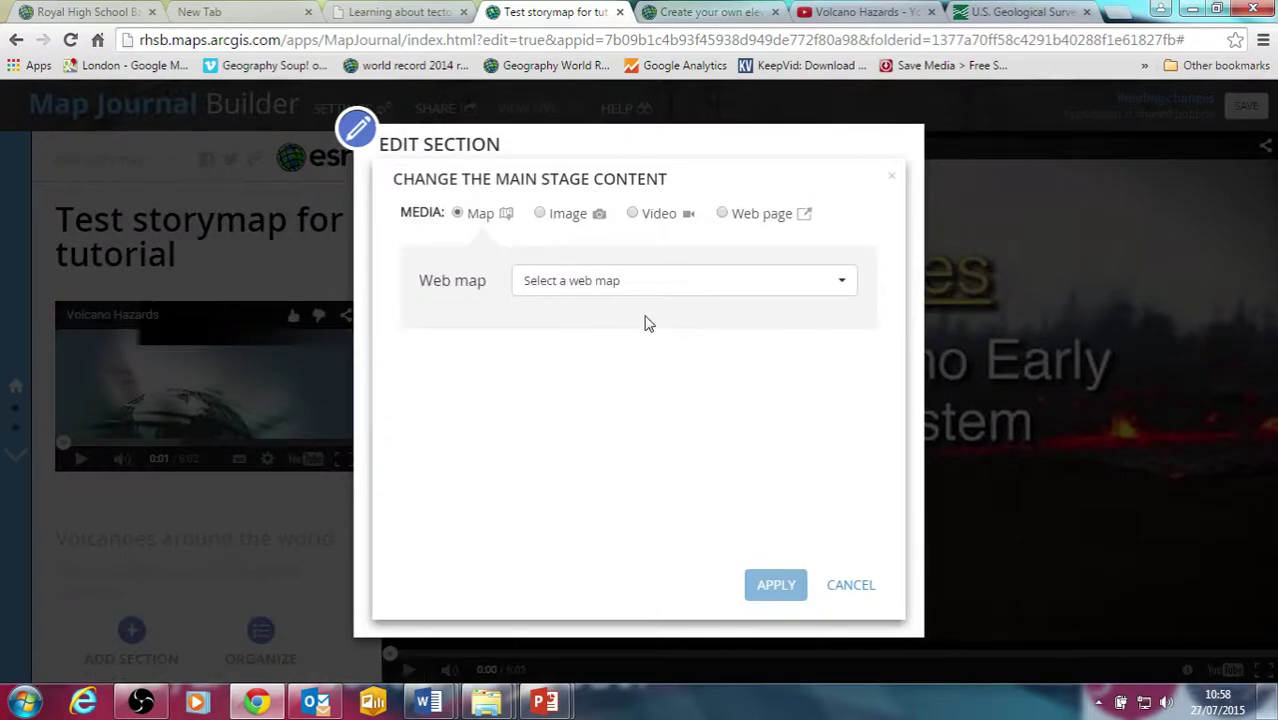
pyautogui.click(722, 214)
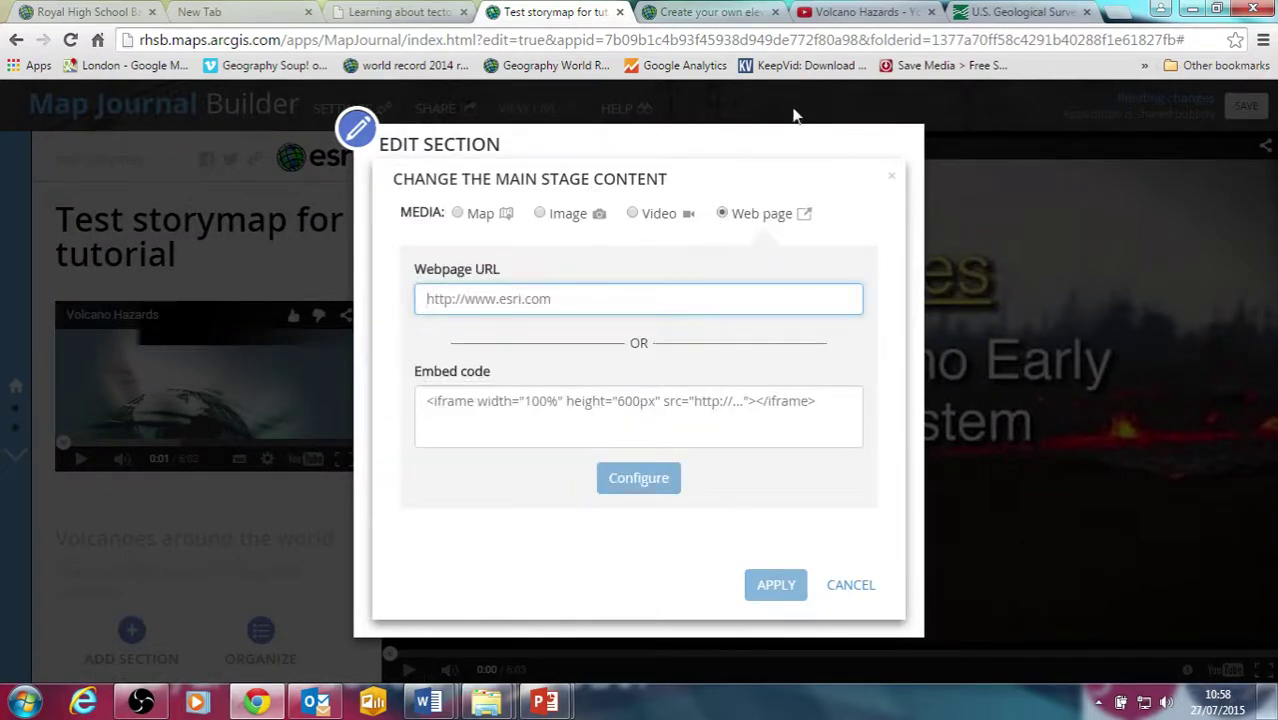
# Copy the web address of the USGS Natural Hazards page that is open in the browser.
pyautogui.click(968, 12)
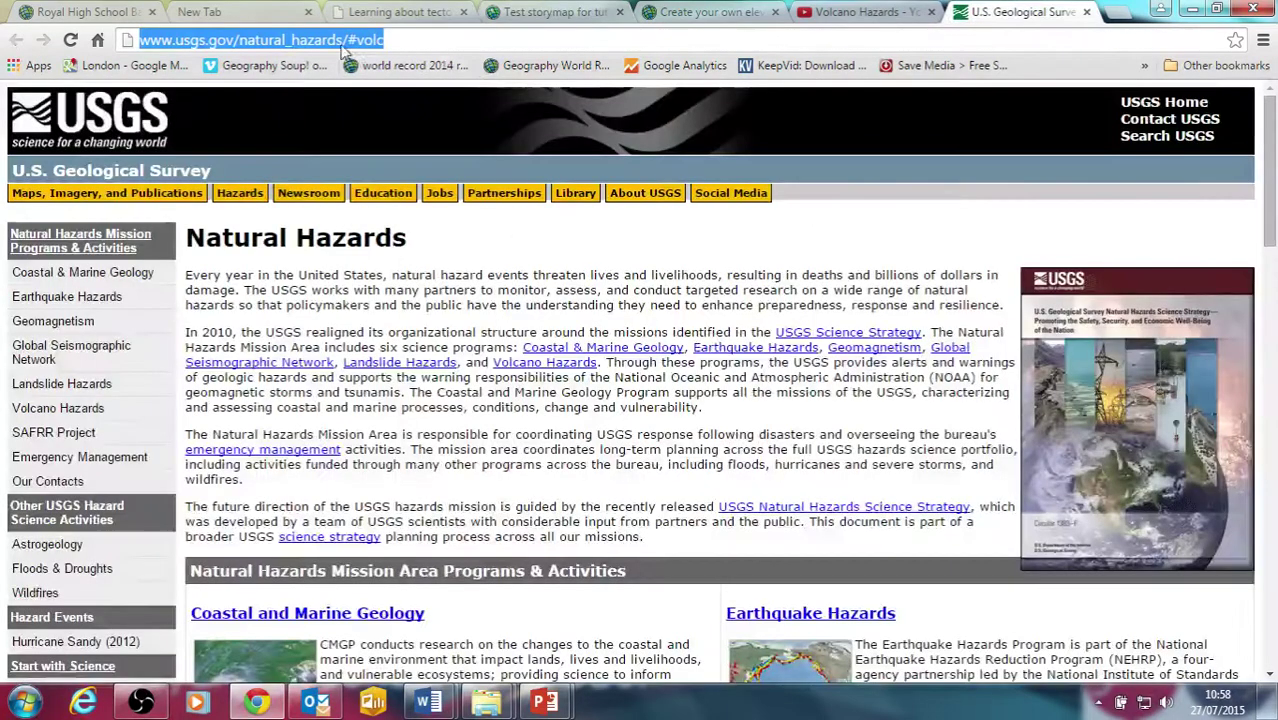
pyautogui.rightClick(332, 42)
pyautogui.click(425, 112)
pyautogui.click(692, 12)
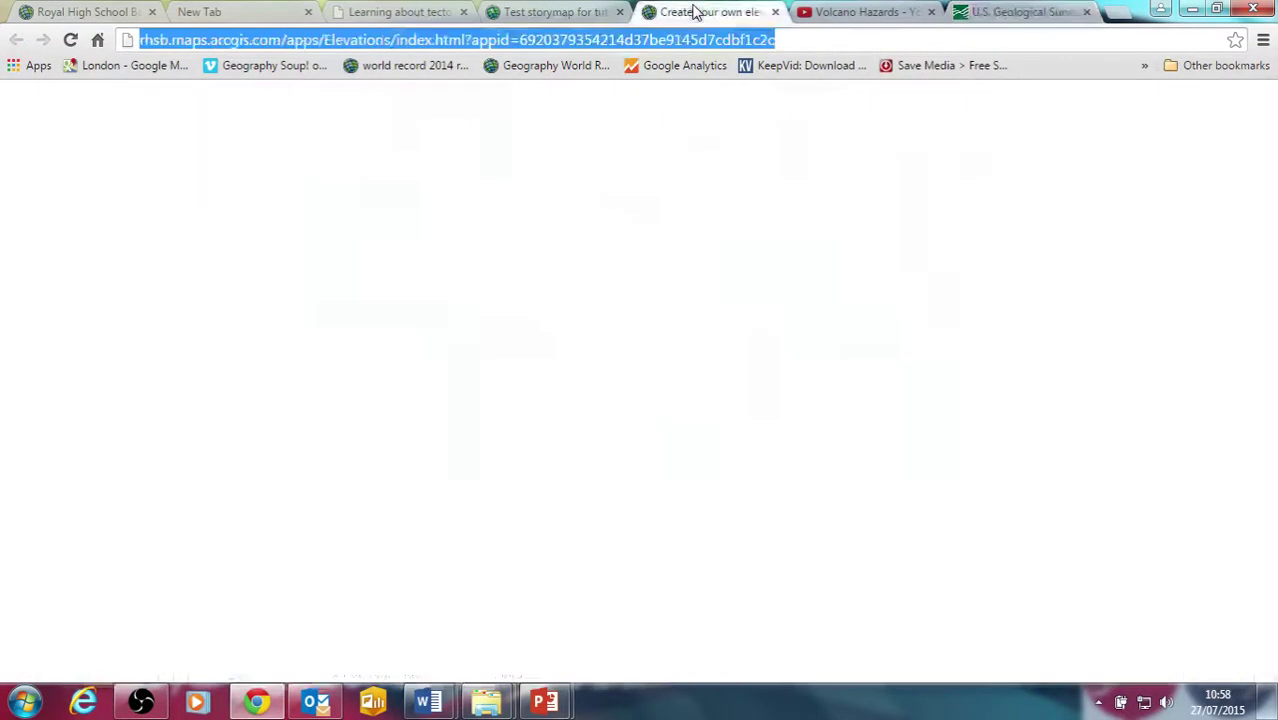
# Use the copied USGS address as the action's web page with the Stretch position, apply it and save the section.
pyautogui.click(553, 14)
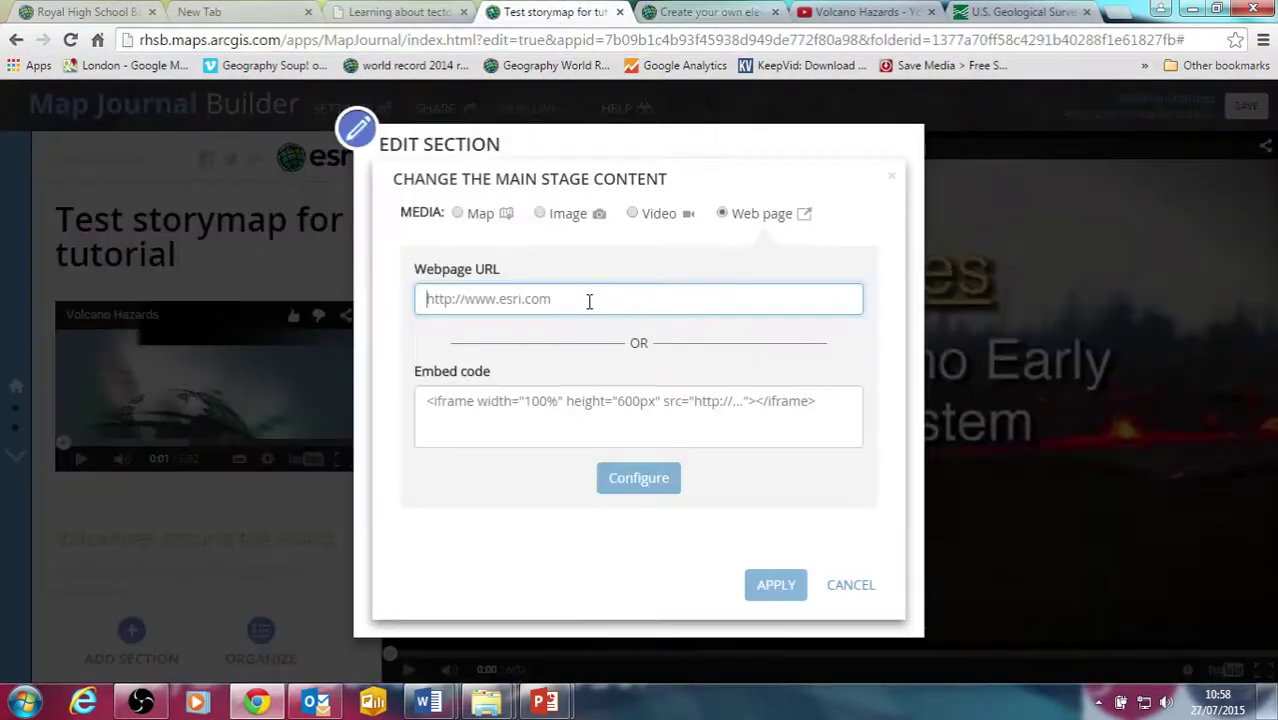
pyautogui.rightClick(589, 302)
pyautogui.click(615, 414)
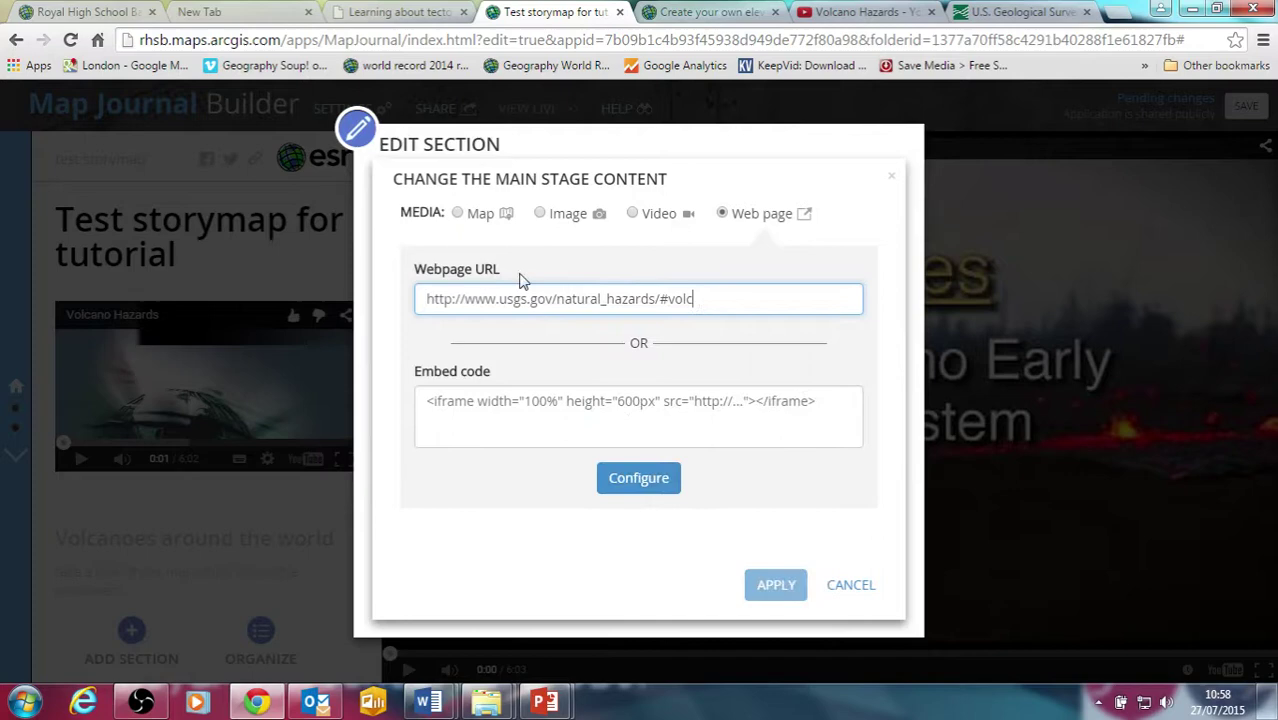
pyautogui.click(650, 483)
pyautogui.click(584, 342)
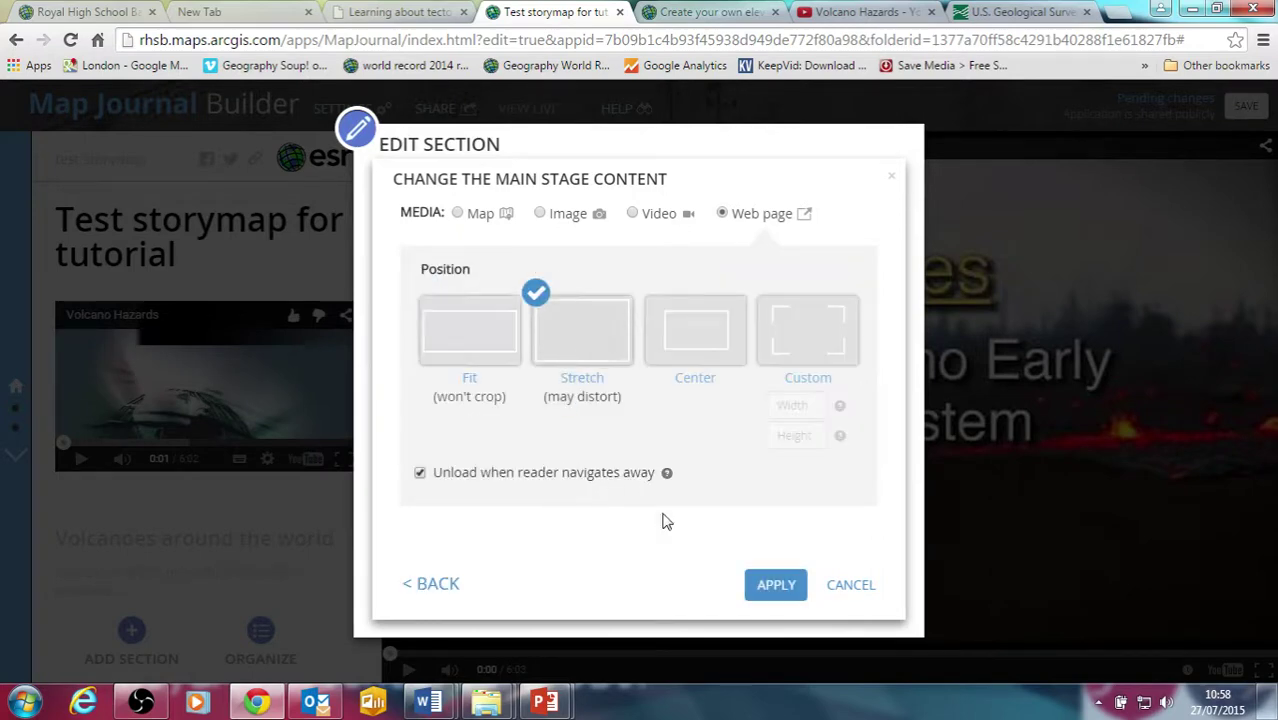
pyautogui.click(786, 593)
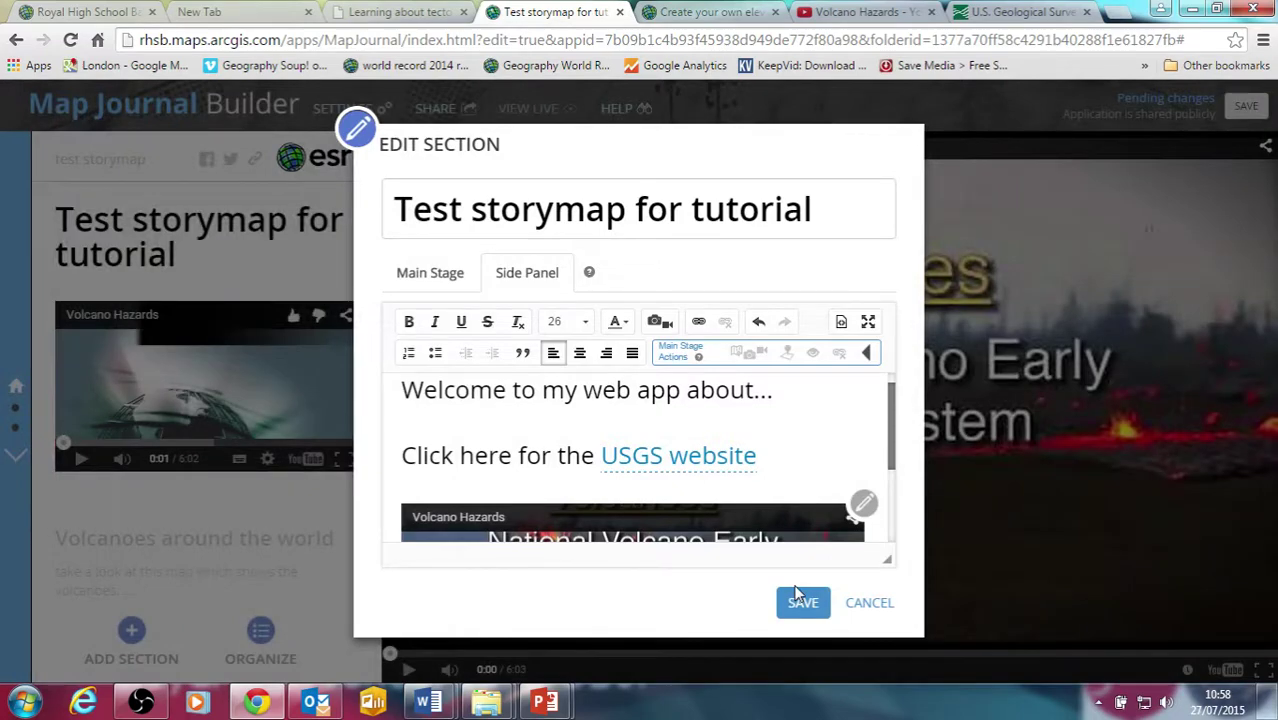
pyautogui.click(797, 596)
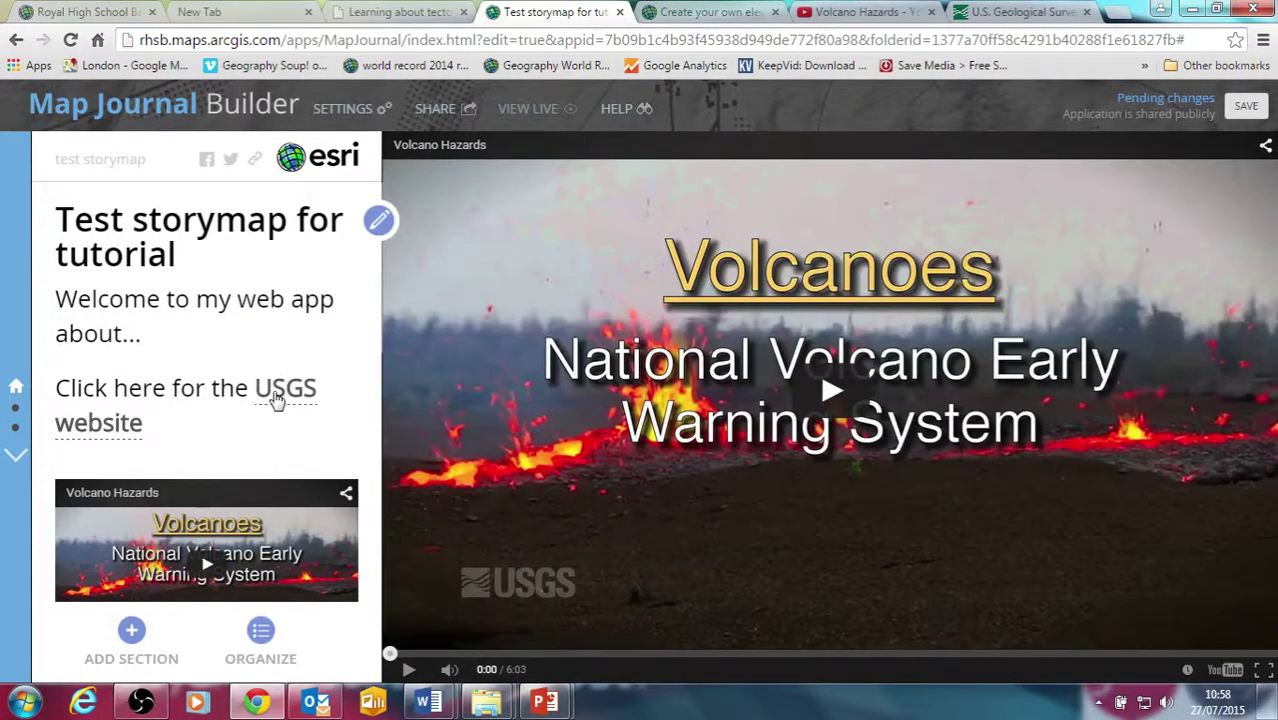
# Test the "USGS website" link in the home section and look through the page on the main stage.
pyautogui.click(281, 398)
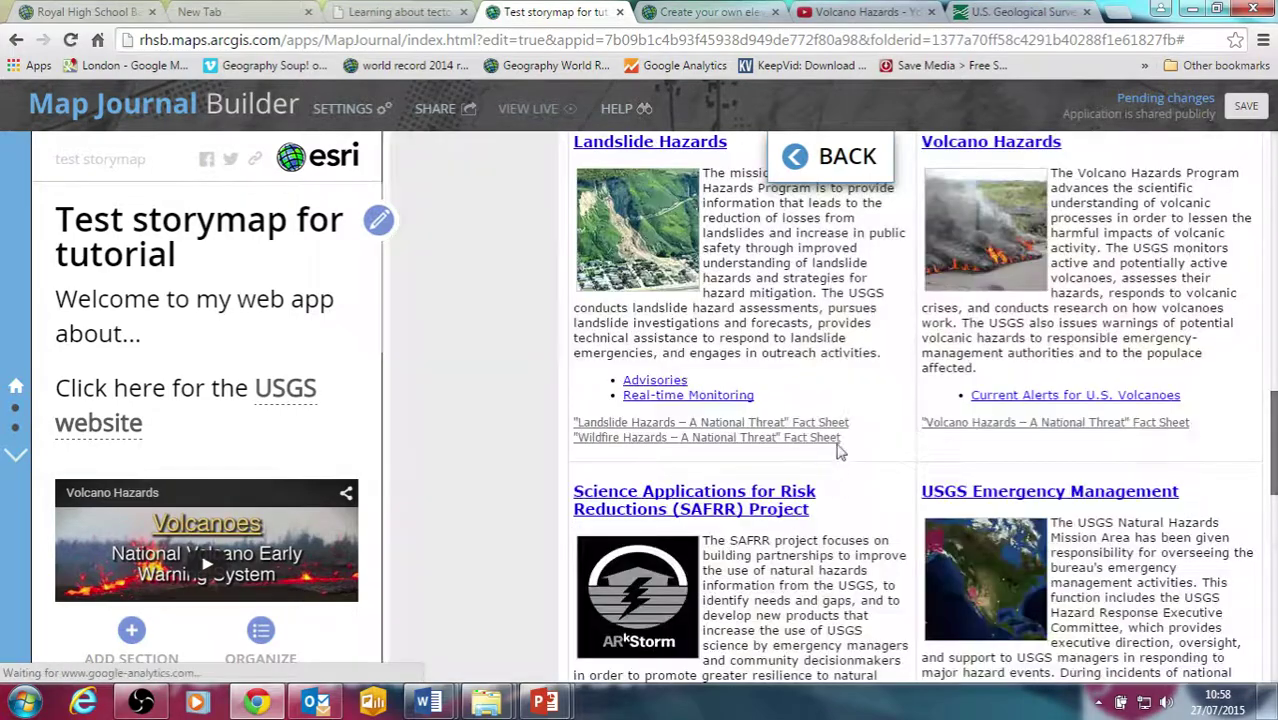
pyautogui.moveTo(1274, 412)
pyautogui.mouseDown()
pyautogui.moveTo(1274, 160)
pyautogui.moveTo(1274, 400)
pyautogui.mouseUp()
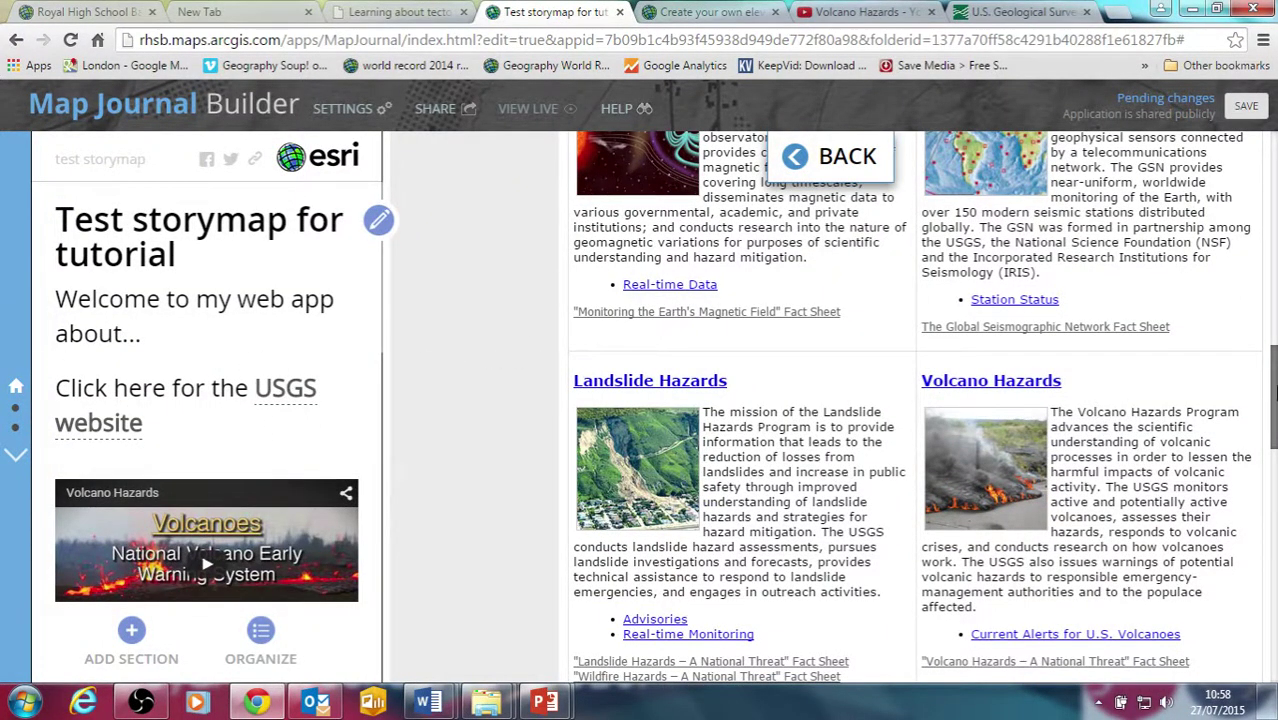
pyautogui.moveTo(1274, 402); pyautogui.dragTo(1273, 160)
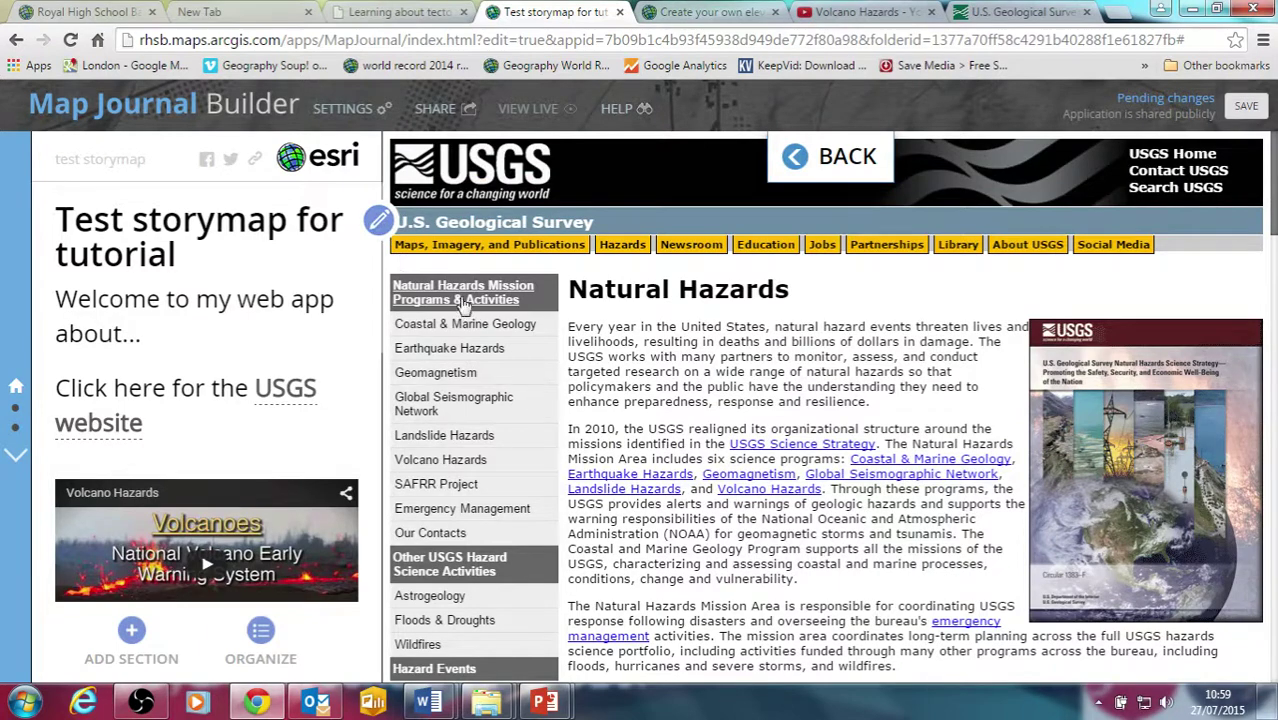
# Reopen the home section for editing and add an empty line below the "Click here for the USGS website" sentence.
pyautogui.click(379, 220)
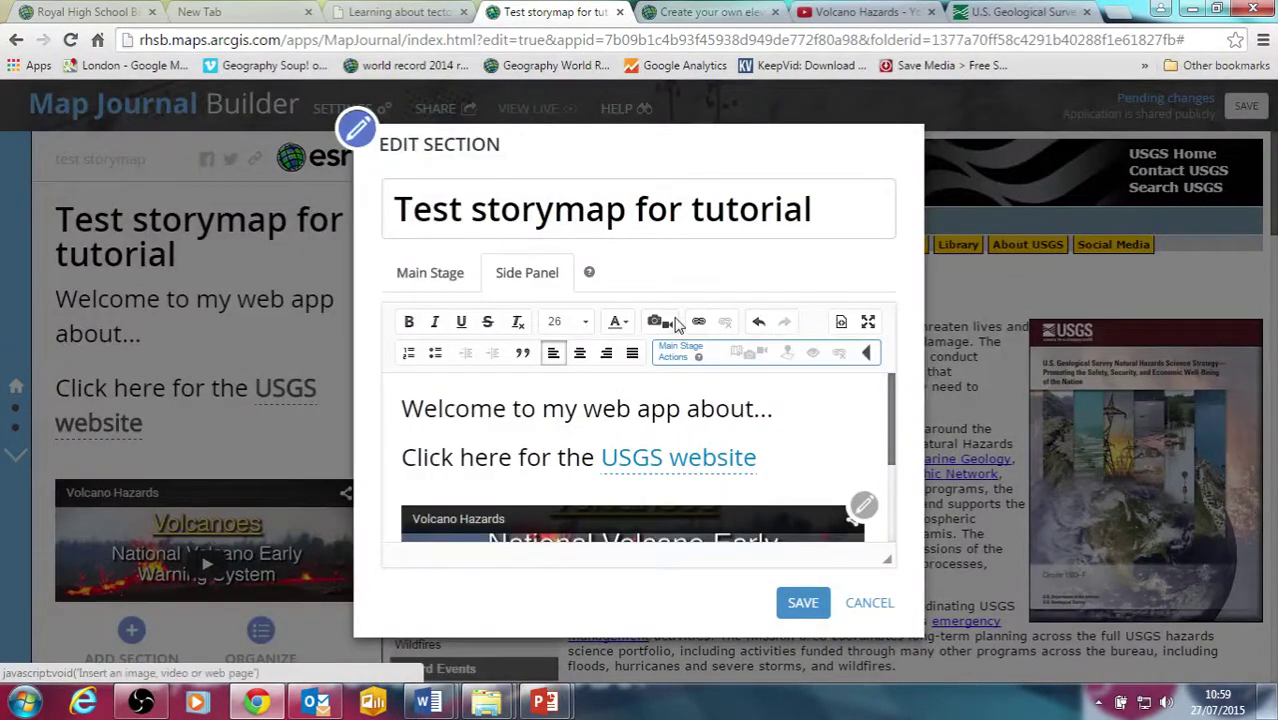
pyautogui.click(699, 324)
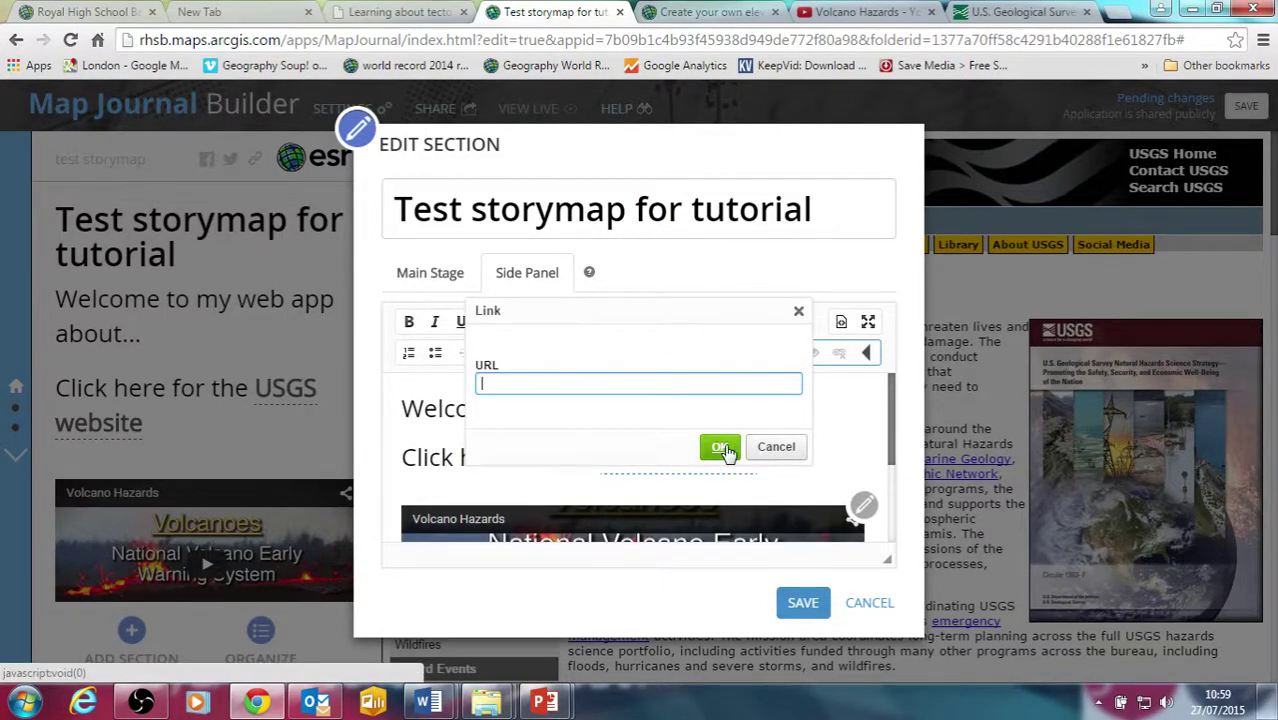
pyautogui.click(775, 449)
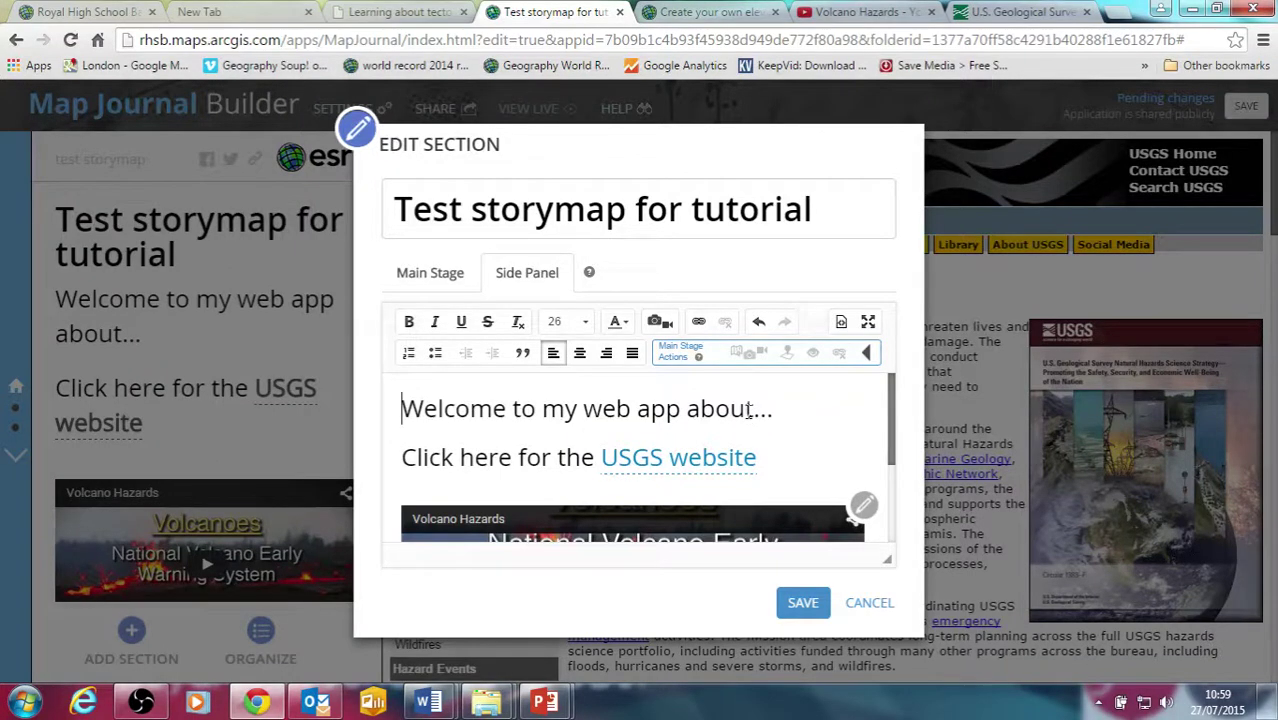
pyautogui.press('Down')
pyautogui.press('Down')
pyautogui.press('Return')
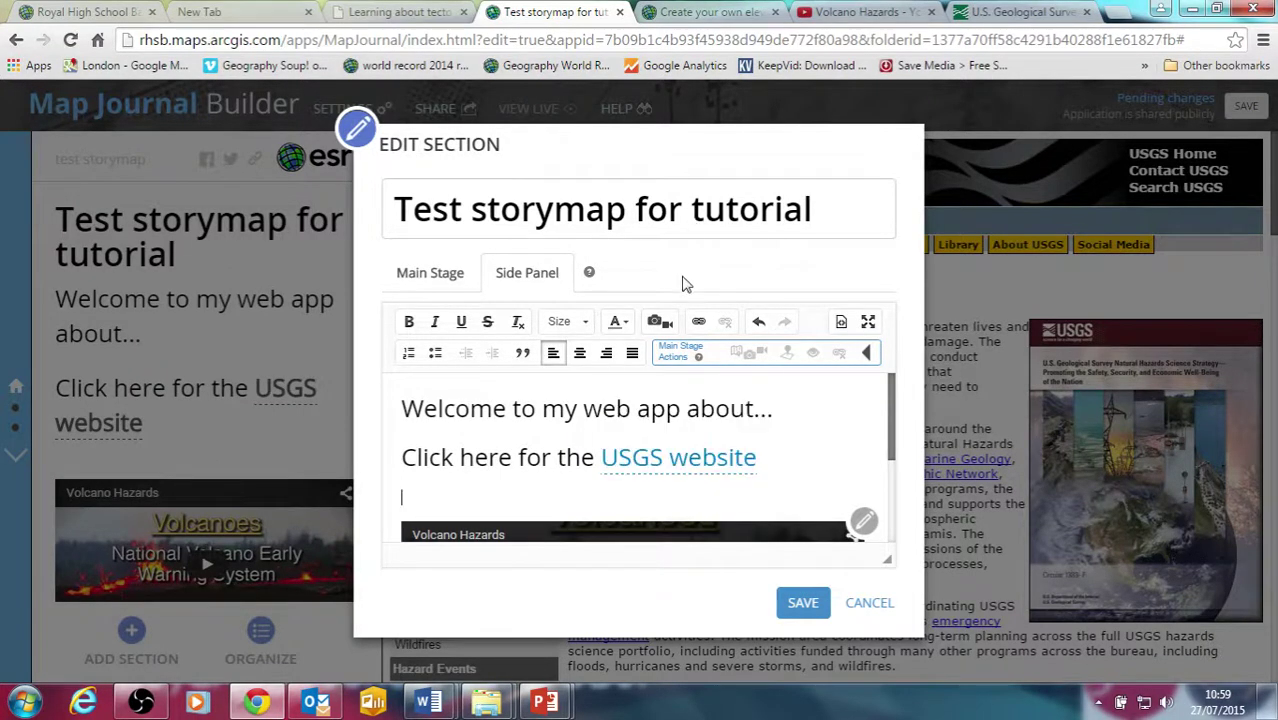
pyautogui.click(698, 321)
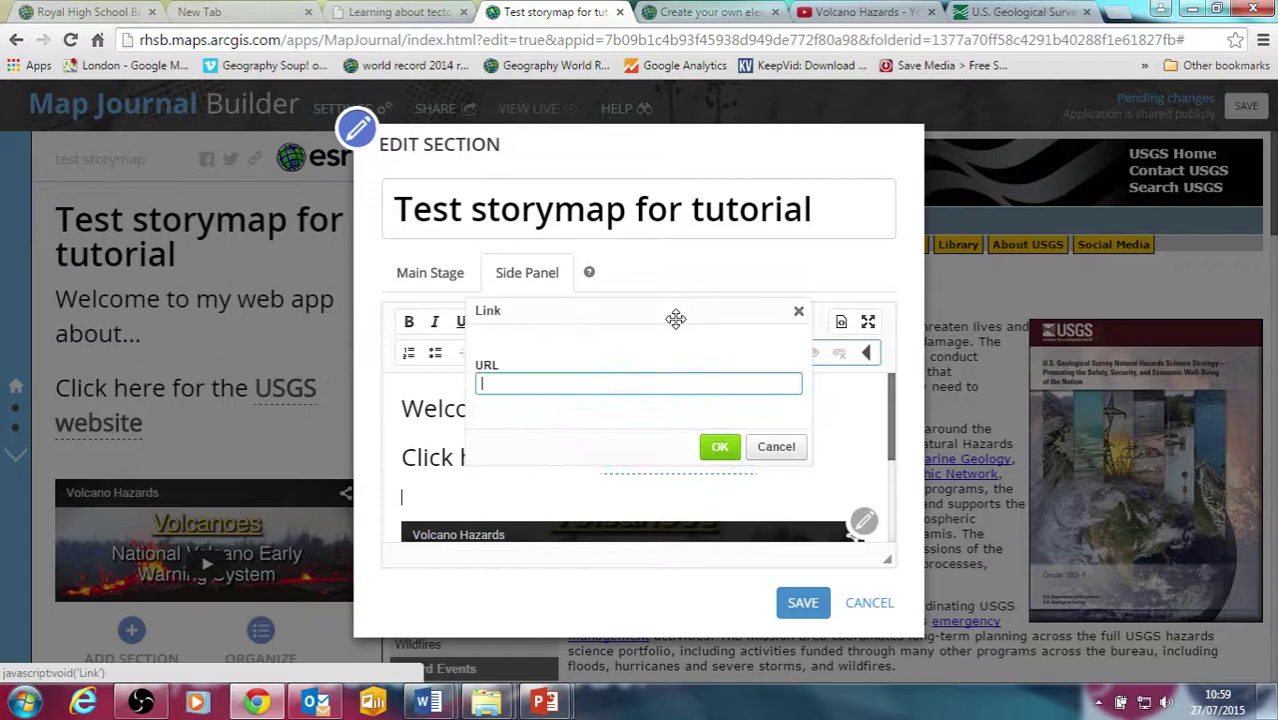
pyautogui.rightClick(557, 386)
pyautogui.click(603, 211)
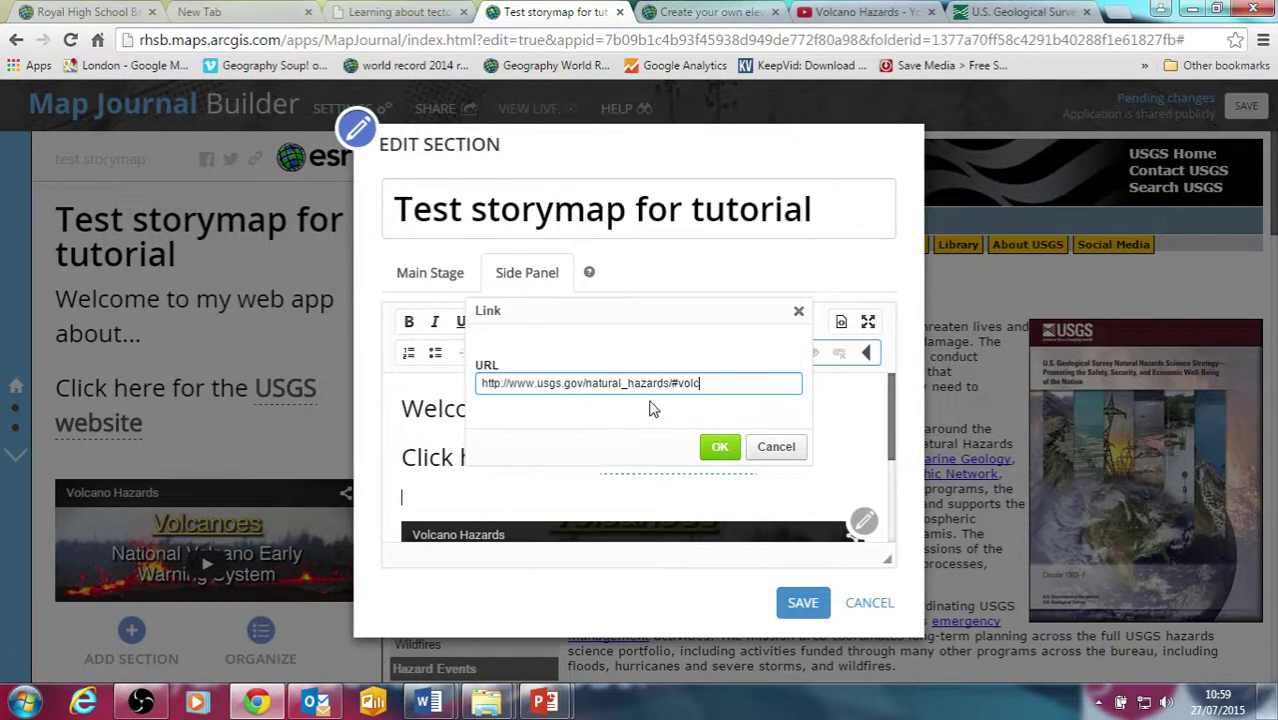
pyautogui.click(720, 446)
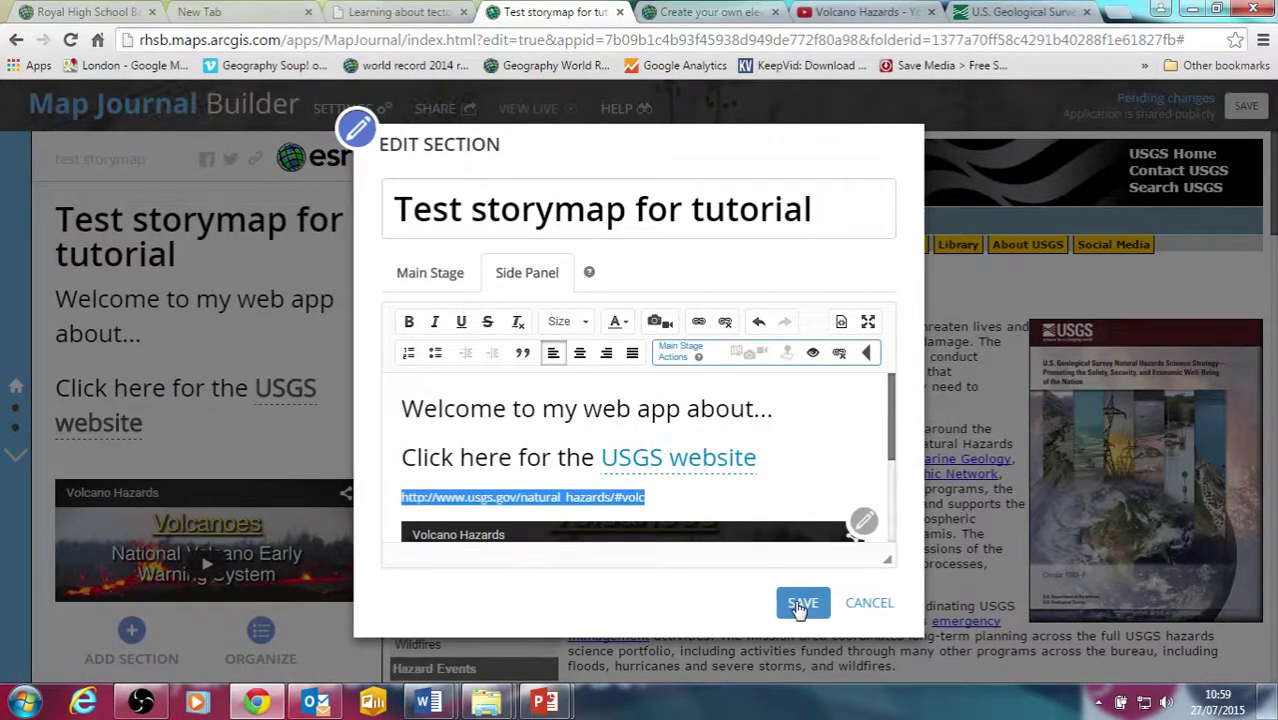
pyautogui.click(800, 604)
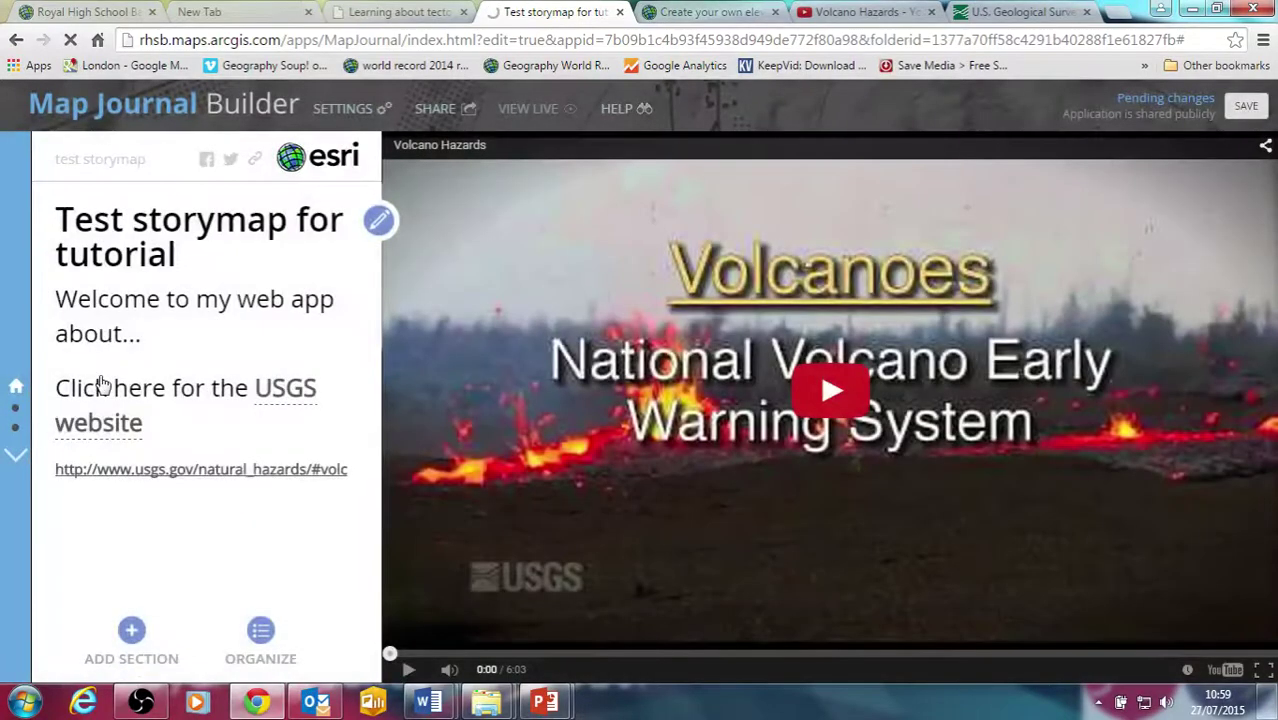
pyautogui.click(195, 472)
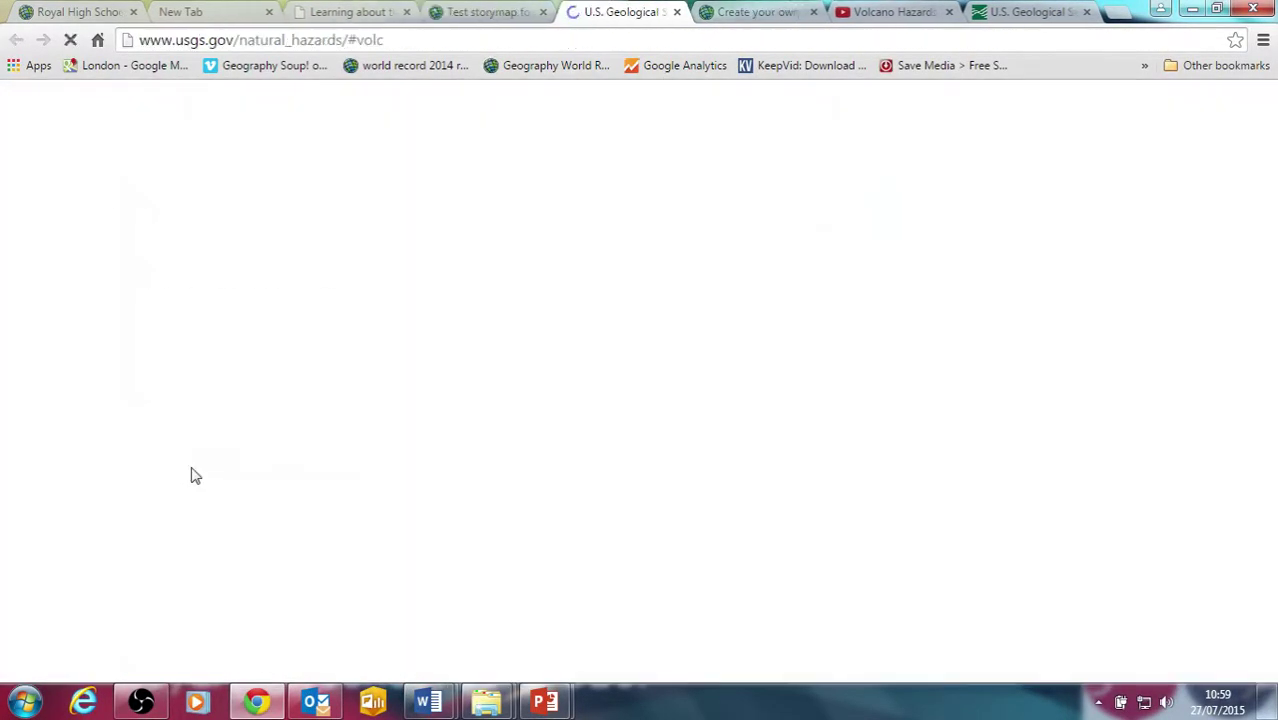
pyautogui.click(476, 12)
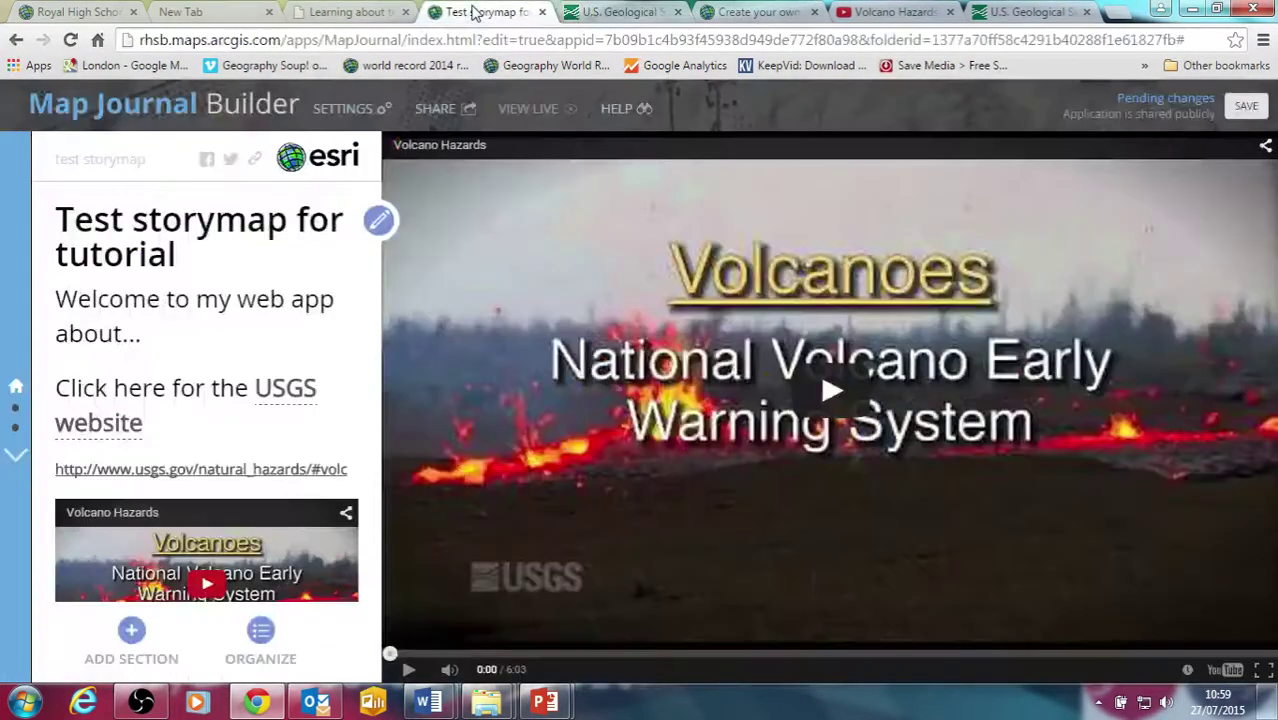
pyautogui.click(617, 16)
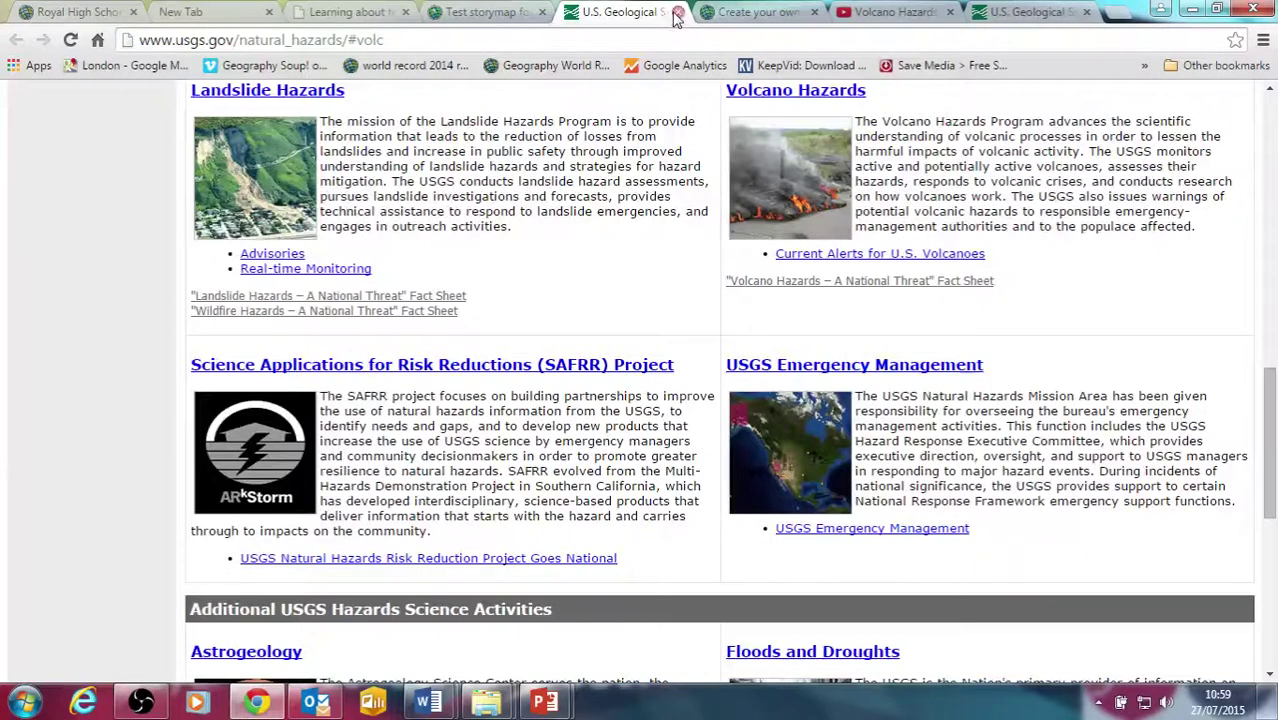
pyautogui.hotkey('ctrl', 'w')
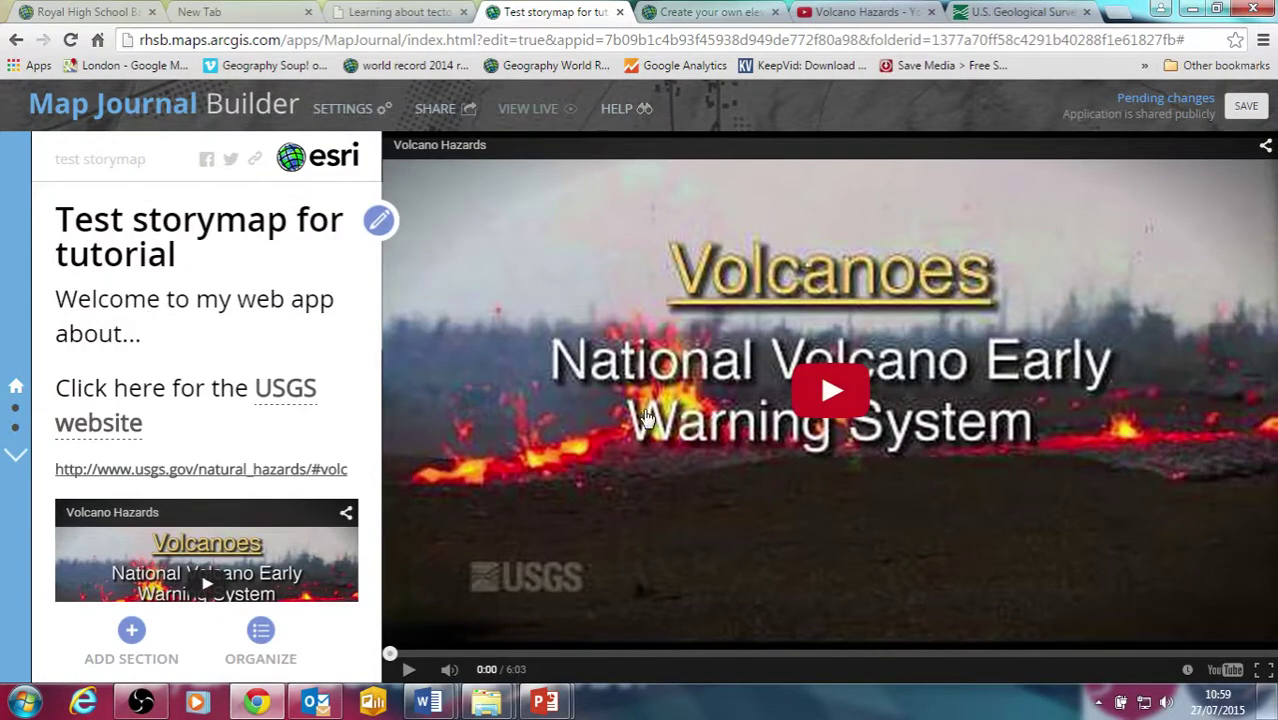
# Review the "Volcanoes around the world" and "elevation web app tool" sections and check the journal's sharing details.
pyautogui.click(17, 413)
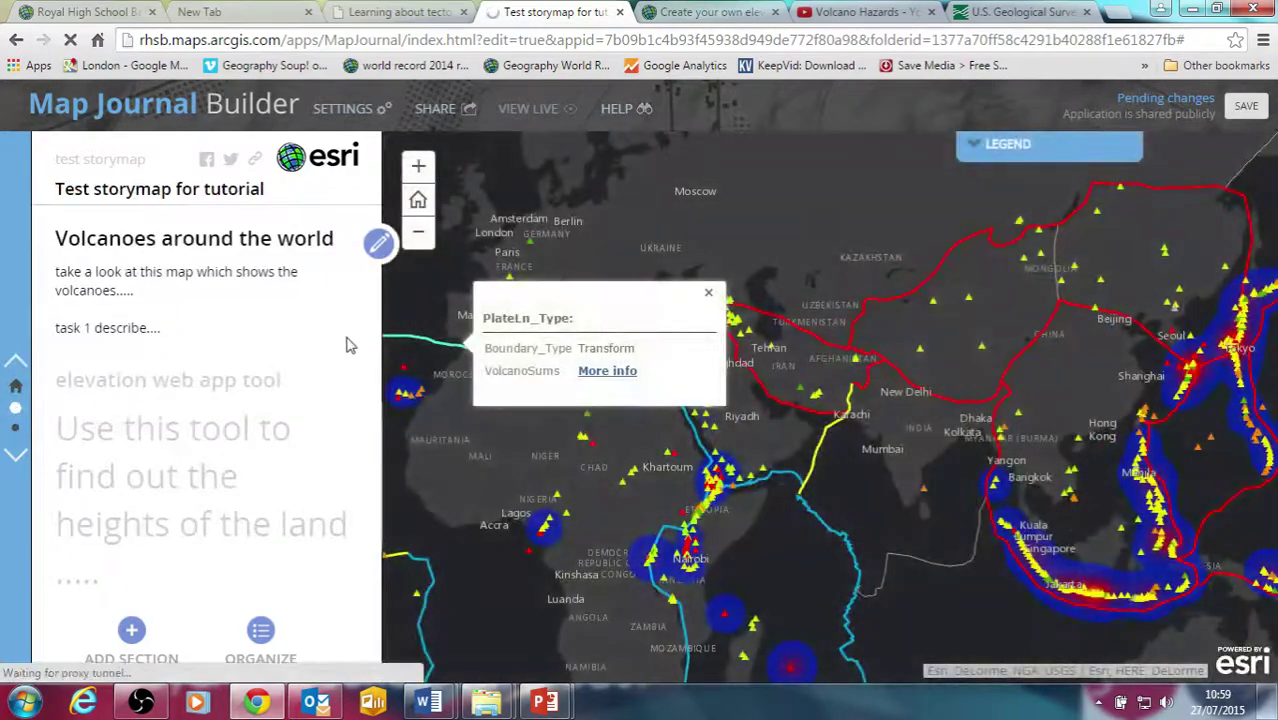
pyautogui.click(17, 431)
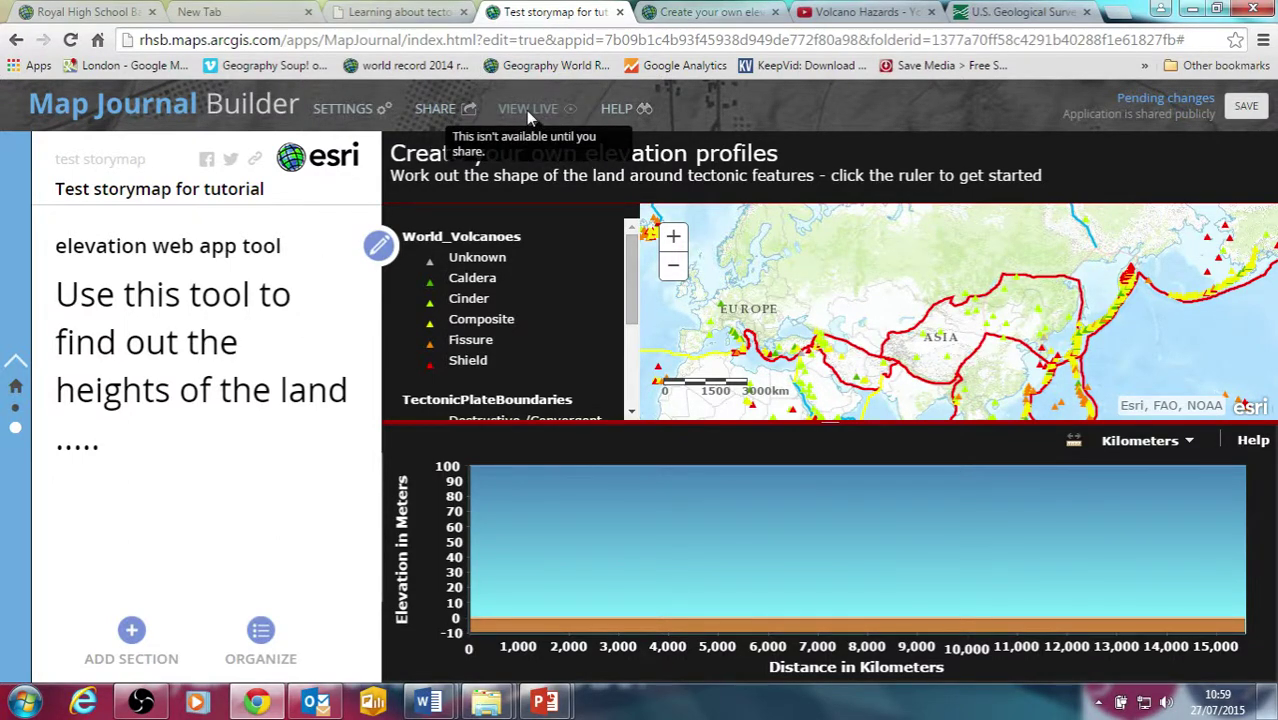
pyautogui.click(457, 108)
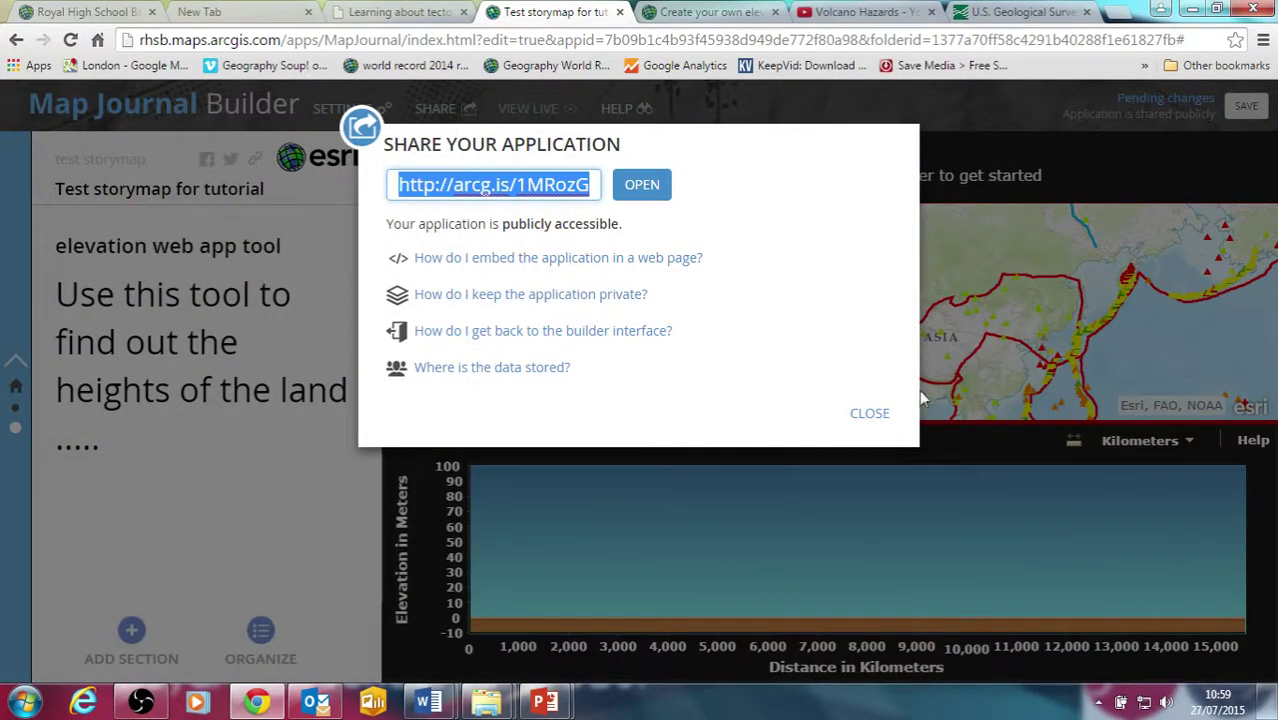
pyautogui.click(870, 413)
# Save the journal, view its live version and return to the Map Journal Builder.
pyautogui.click(1253, 120)
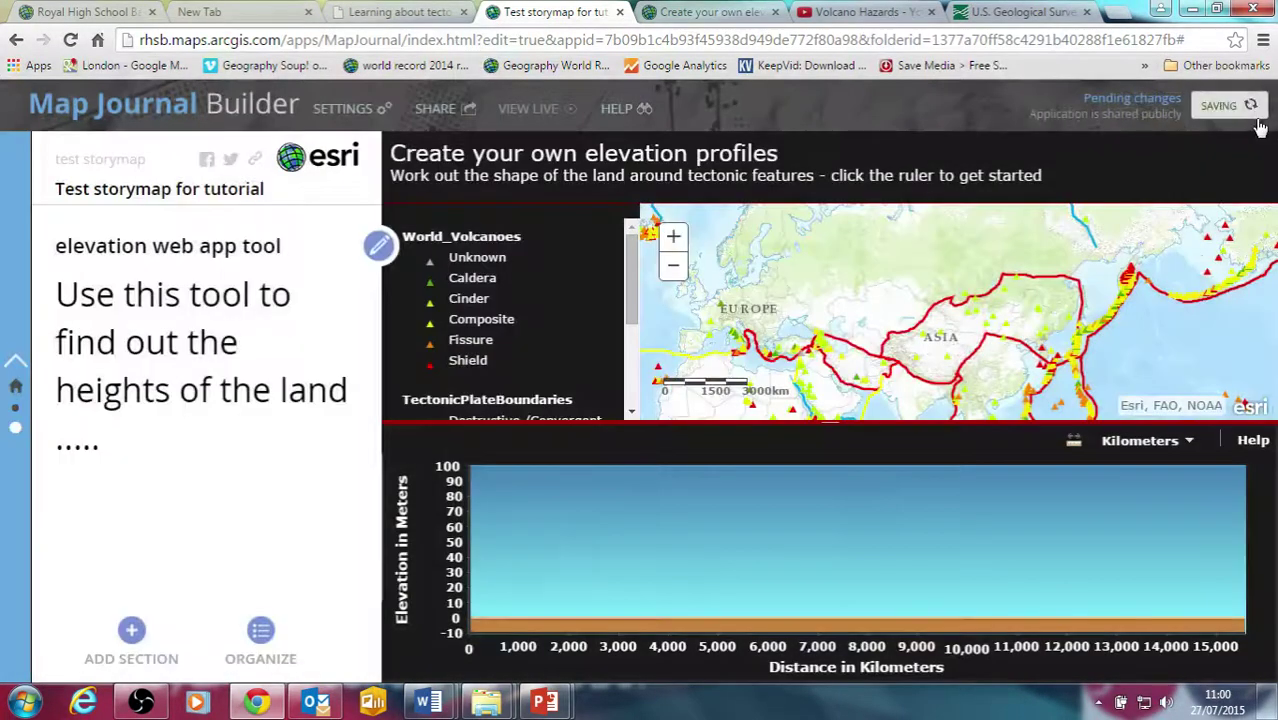
pyautogui.click(528, 109)
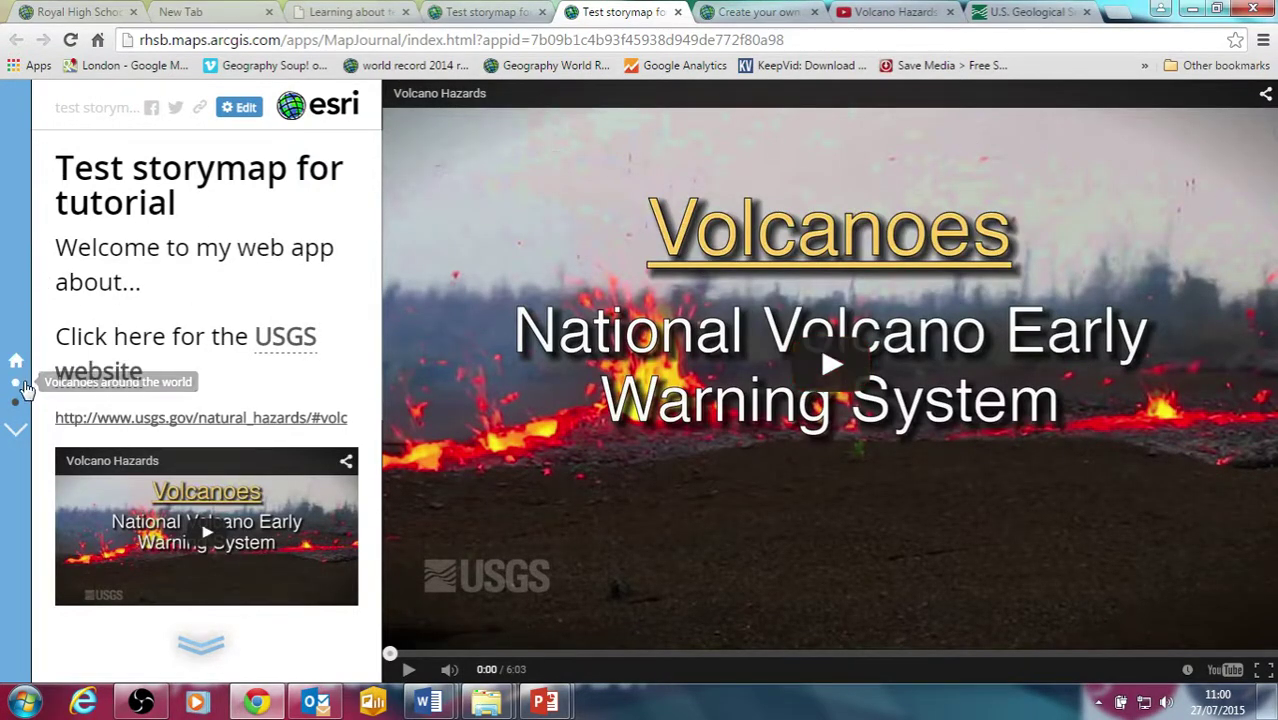
pyautogui.click(488, 11)
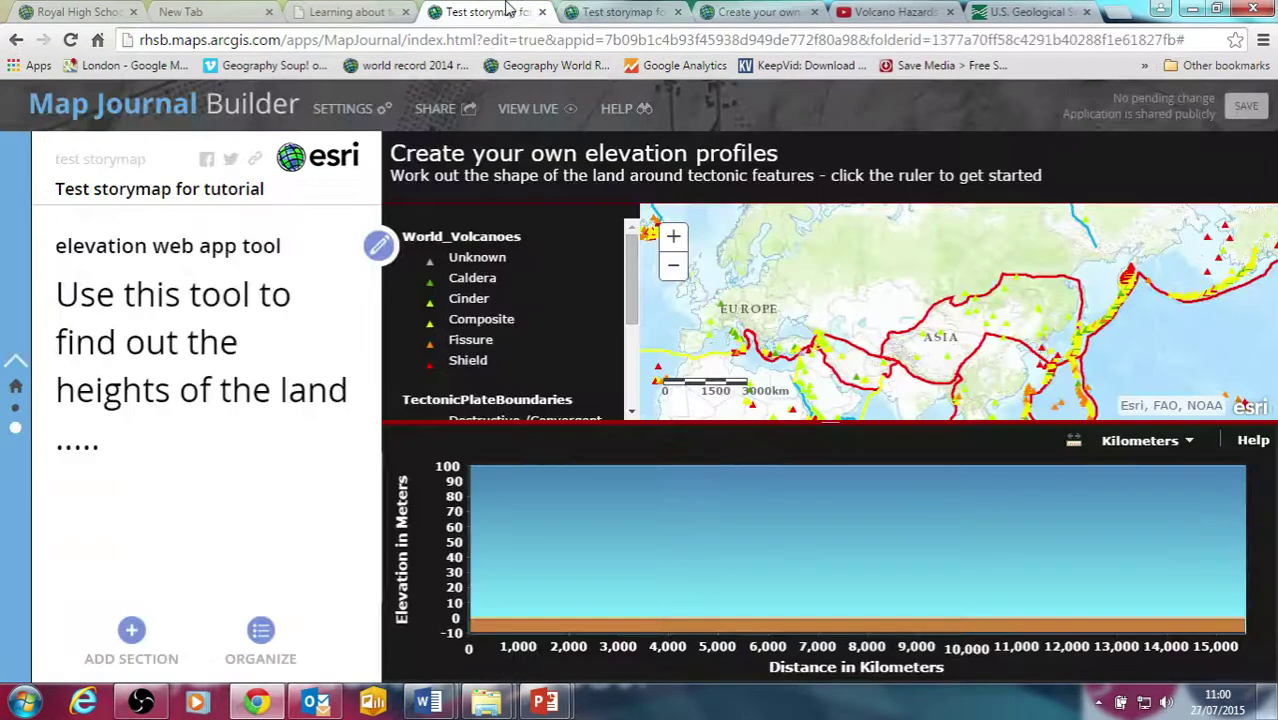